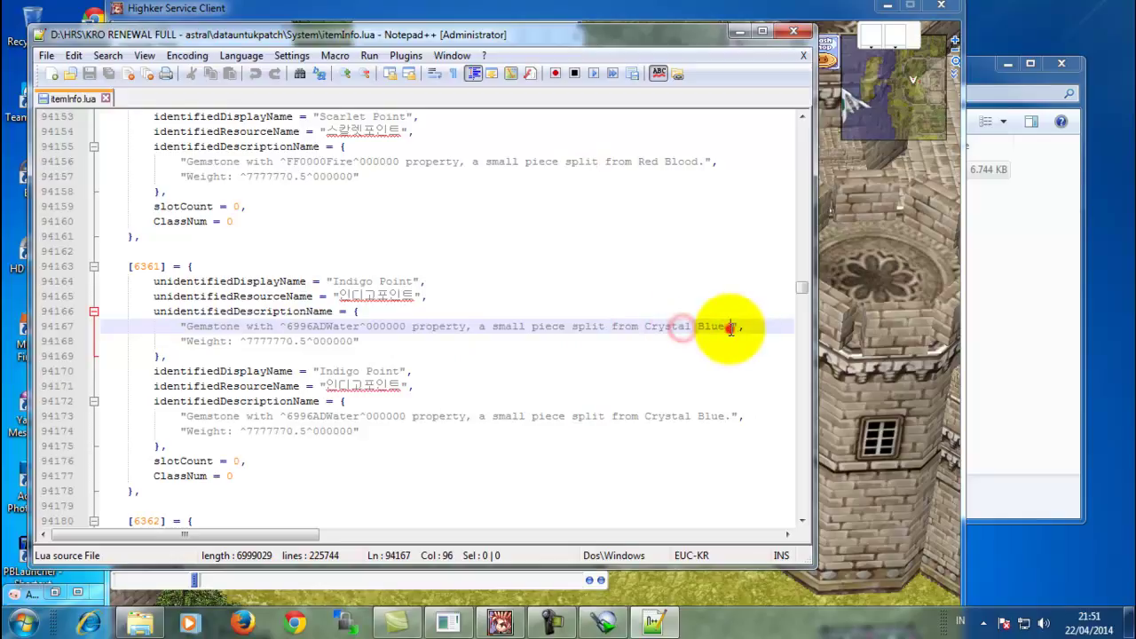
# - Add the line "Highker Service", below the gemstone sentence in item 6361's unidentified description
pyautogui.press('Return')
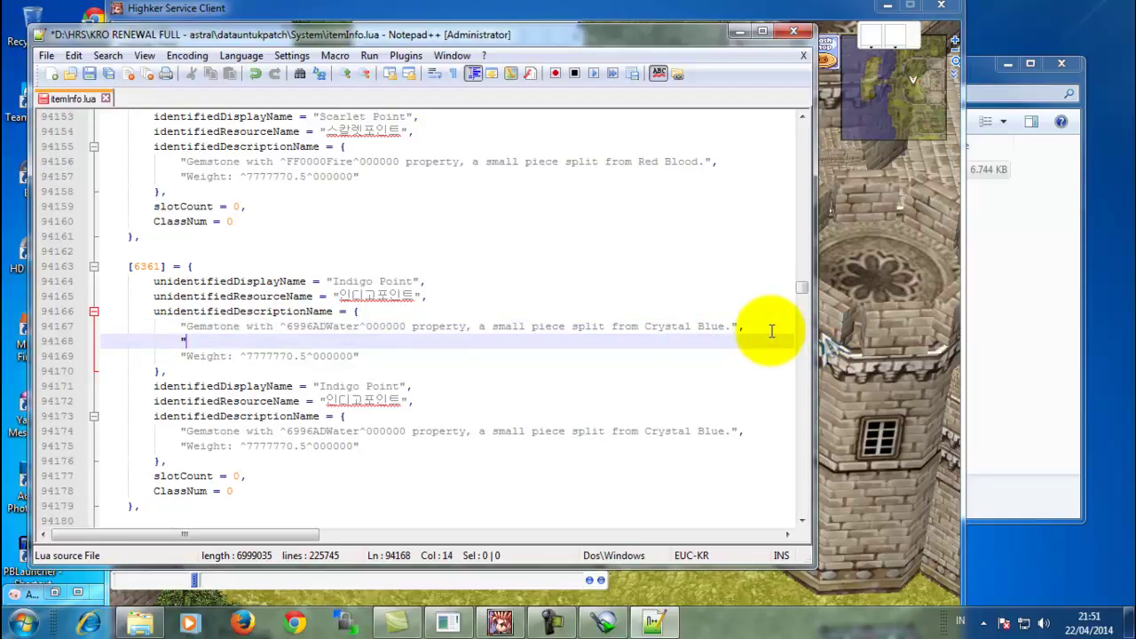
pyautogui.write('"Highek')
pyautogui.press('BackSpace')
pyautogui.press('BackSpace')
pyautogui.write('r Service",')
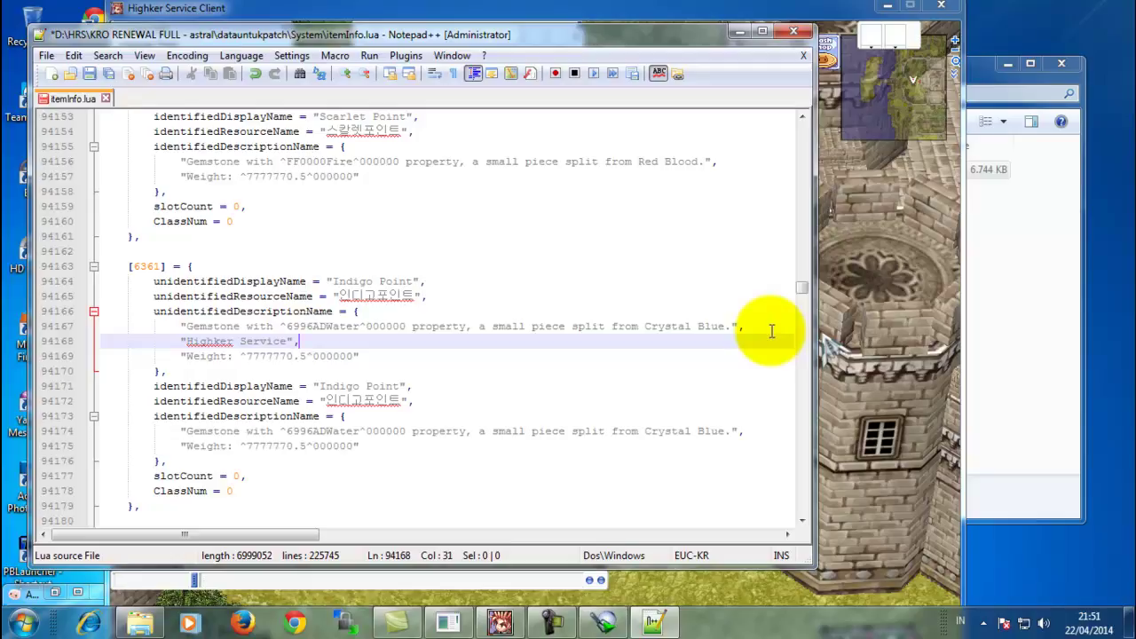
# - Review item 6361's name and description lines, including the added text line
pyautogui.click(386, 310)
pyautogui.scroll(-1, 387, 309)
pyautogui.scroll(-1, 391, 308)
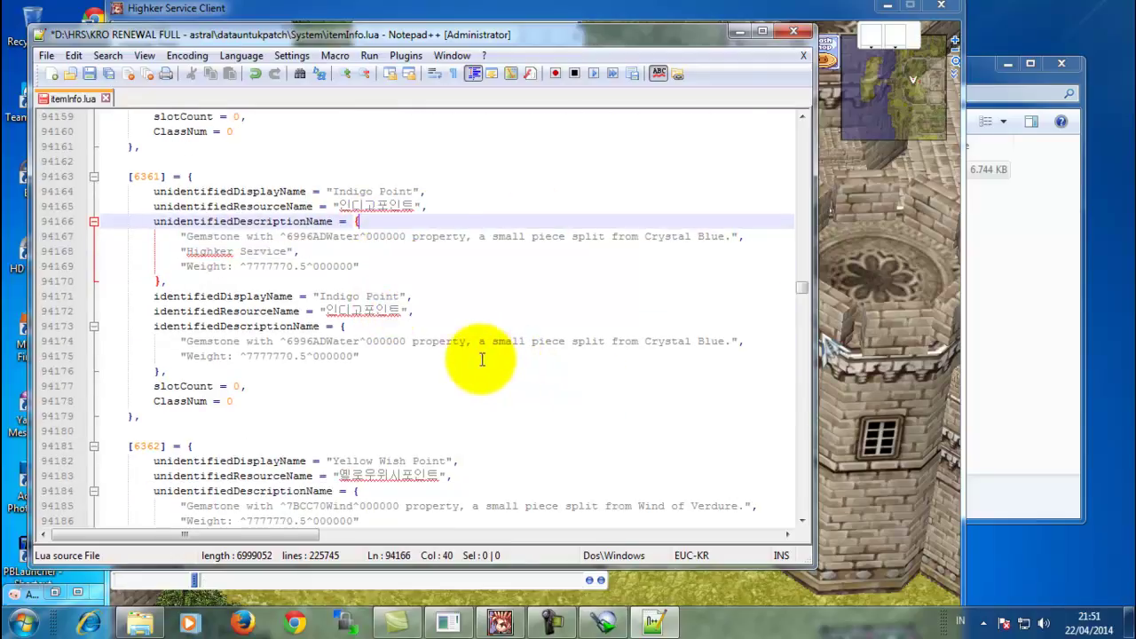
pyautogui.tripleClick(218, 221)
pyautogui.doubleClick(213, 191)
pyautogui.doubleClick(317, 238)
pyautogui.doubleClick(424, 238)
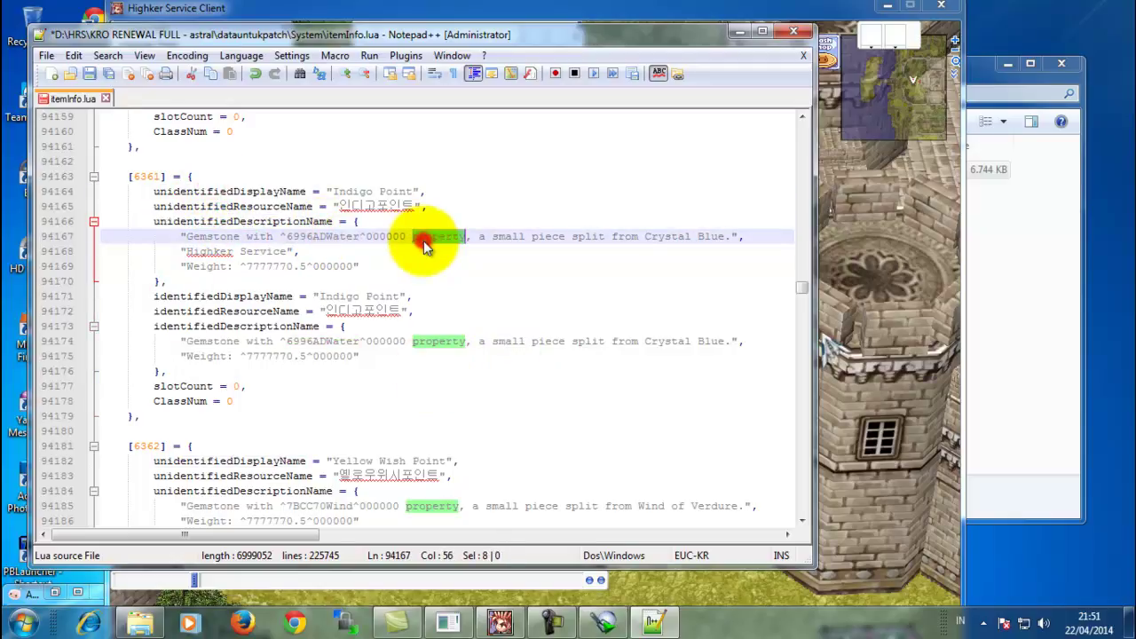
pyautogui.moveTo(359, 267); pyautogui.dragTo(274, 238)
pyautogui.click(138, 239)
pyautogui.doubleClick(210, 251)
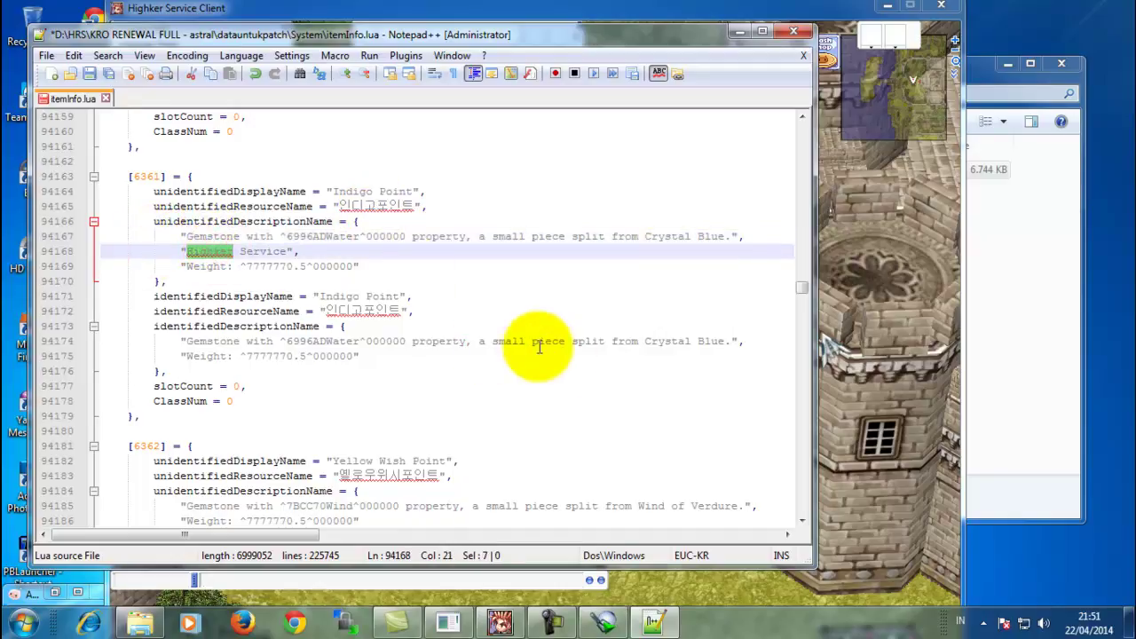
# - Save itemInfo.lua and close the text editor
pyautogui.click(45, 55)
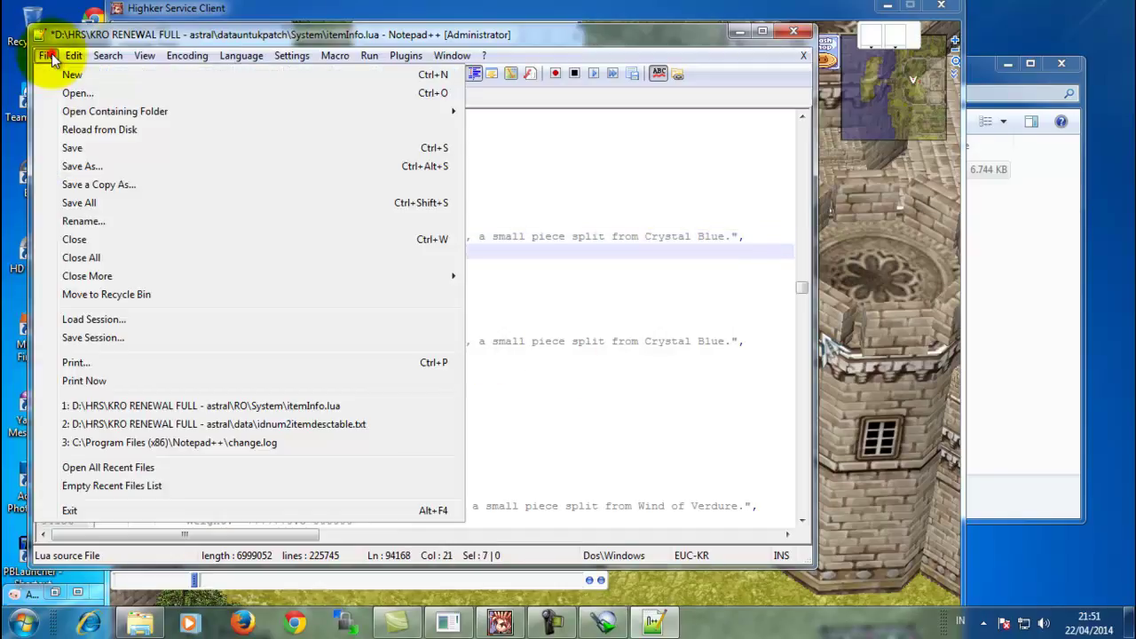
pyautogui.click(96, 149)
pyautogui.click(343, 252)
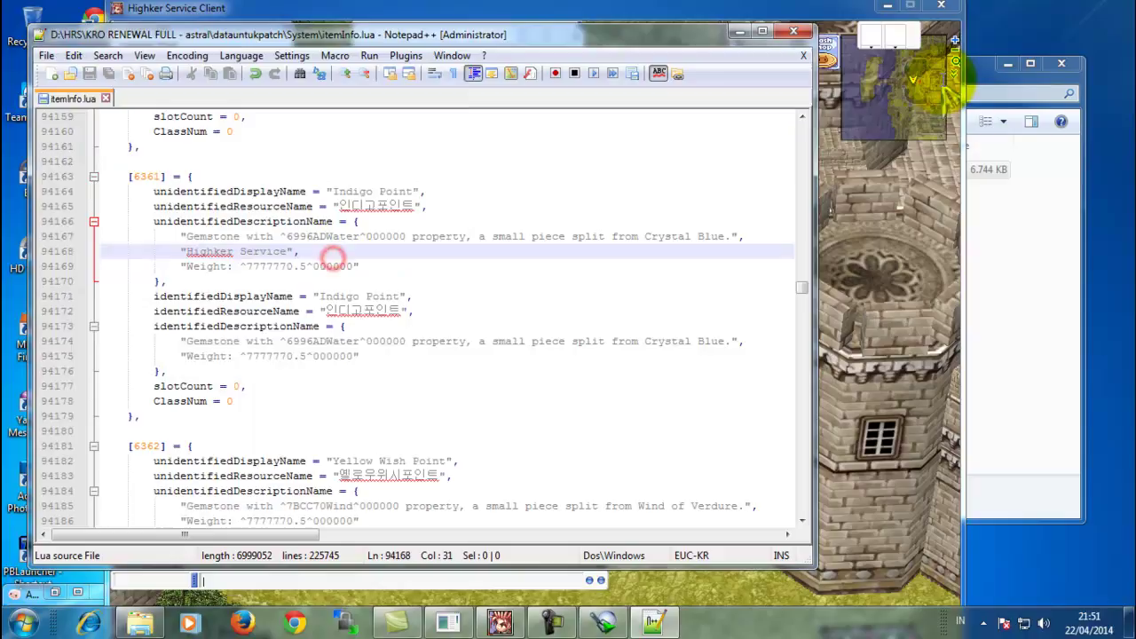
pyautogui.click(802, 35)
# - Reposition the System folder window and minimize the game client behind it
pyautogui.click(751, 118)
pyautogui.click(1039, 234)
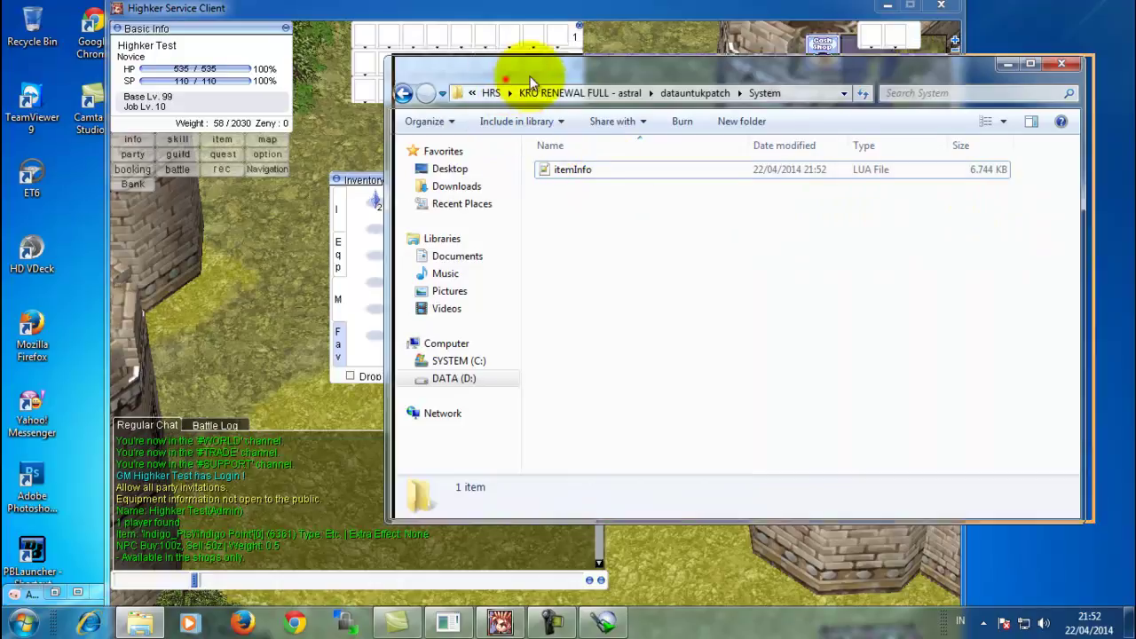
pyautogui.moveTo(507, 76); pyautogui.dragTo(833, 82)
pyautogui.moveTo(937, 77); pyautogui.dragTo(632, 82)
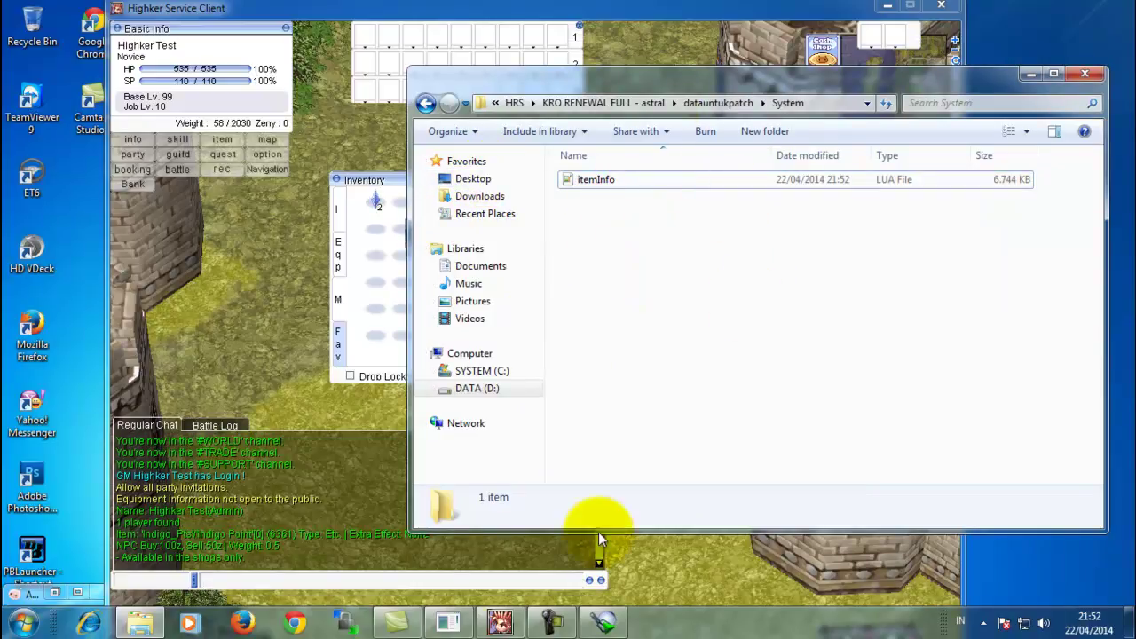
pyautogui.click(499, 622)
pyautogui.click(500, 621)
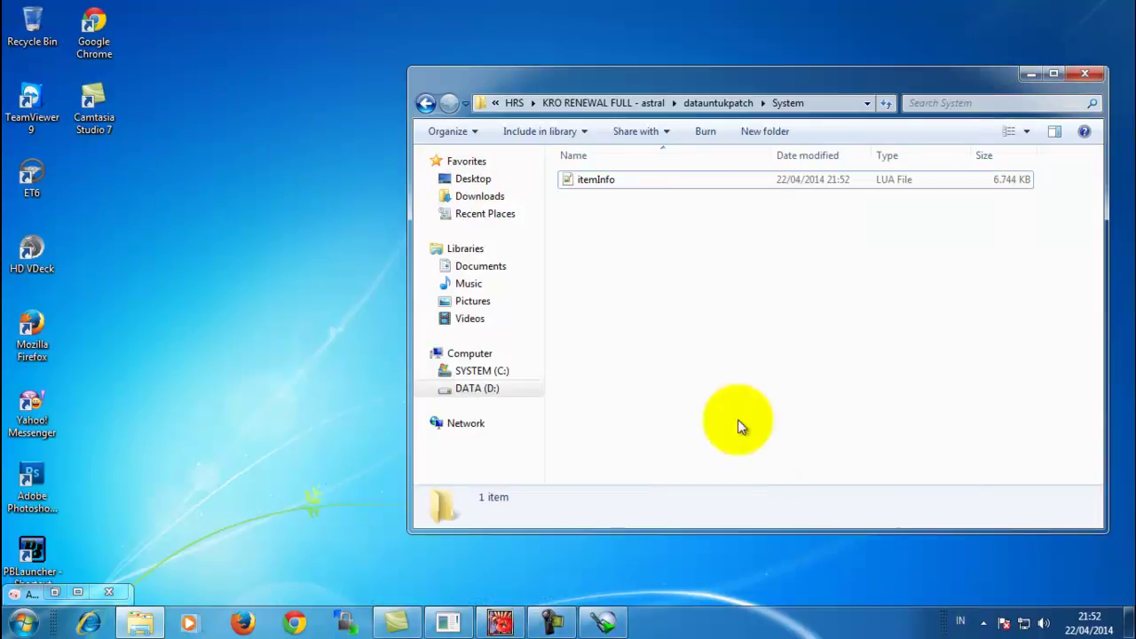
# - Browse to D:\HRS\EDITING\ragnarok in the file explorer and launch ThorGenerator
pyautogui.click(706, 104)
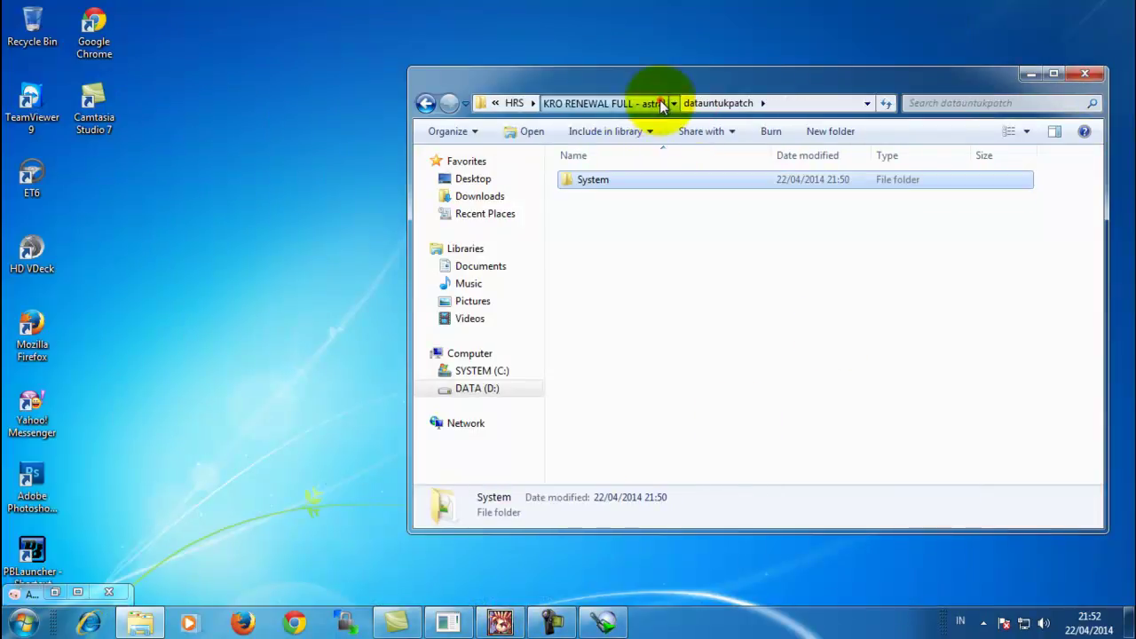
pyautogui.click(662, 102)
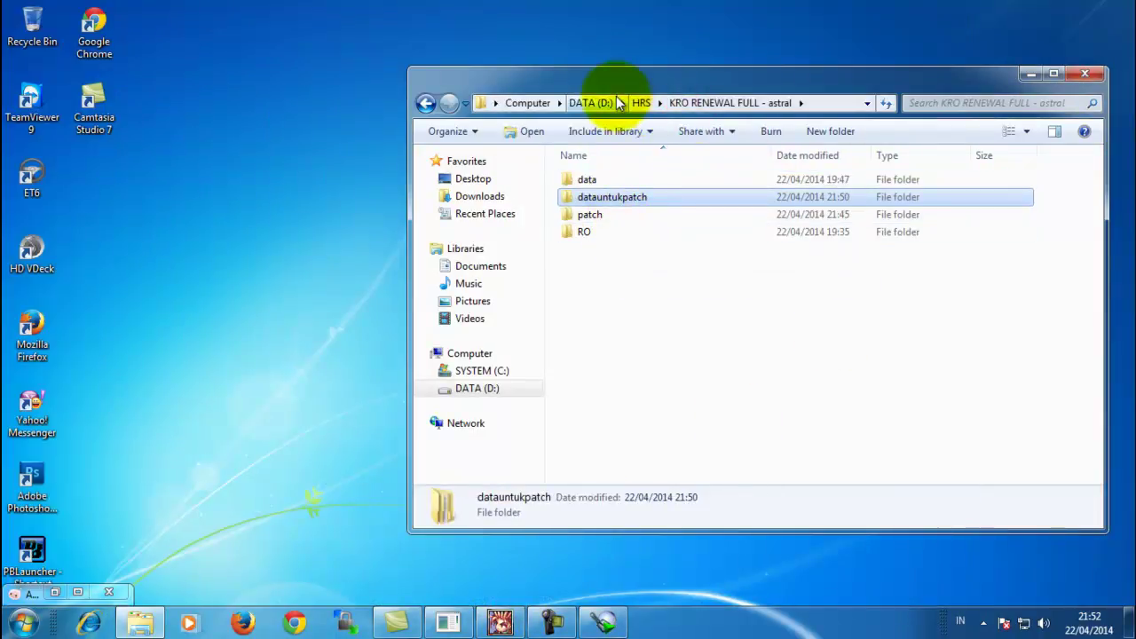
pyautogui.click(626, 103)
pyautogui.click(634, 102)
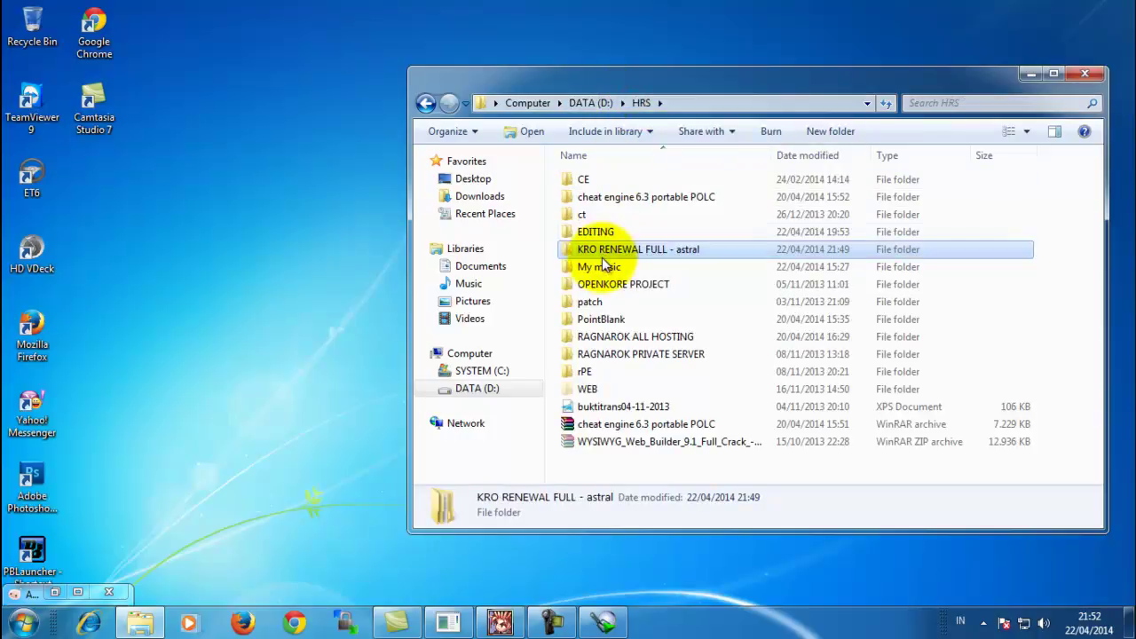
pyautogui.doubleClick(614, 233)
pyautogui.doubleClick(609, 197)
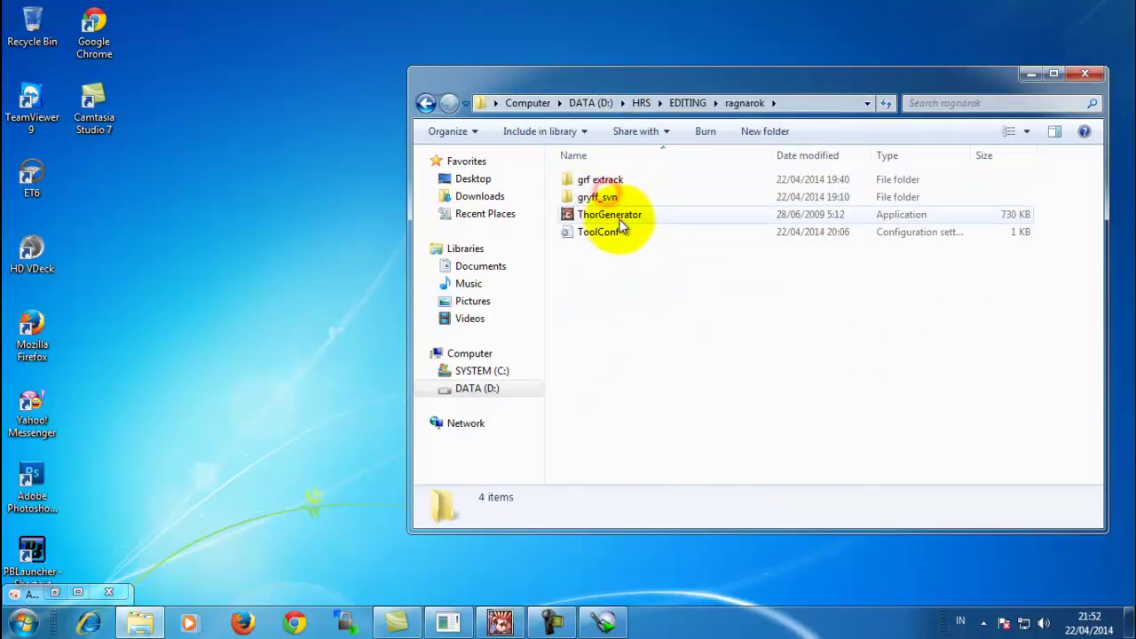
pyautogui.doubleClick(618, 217)
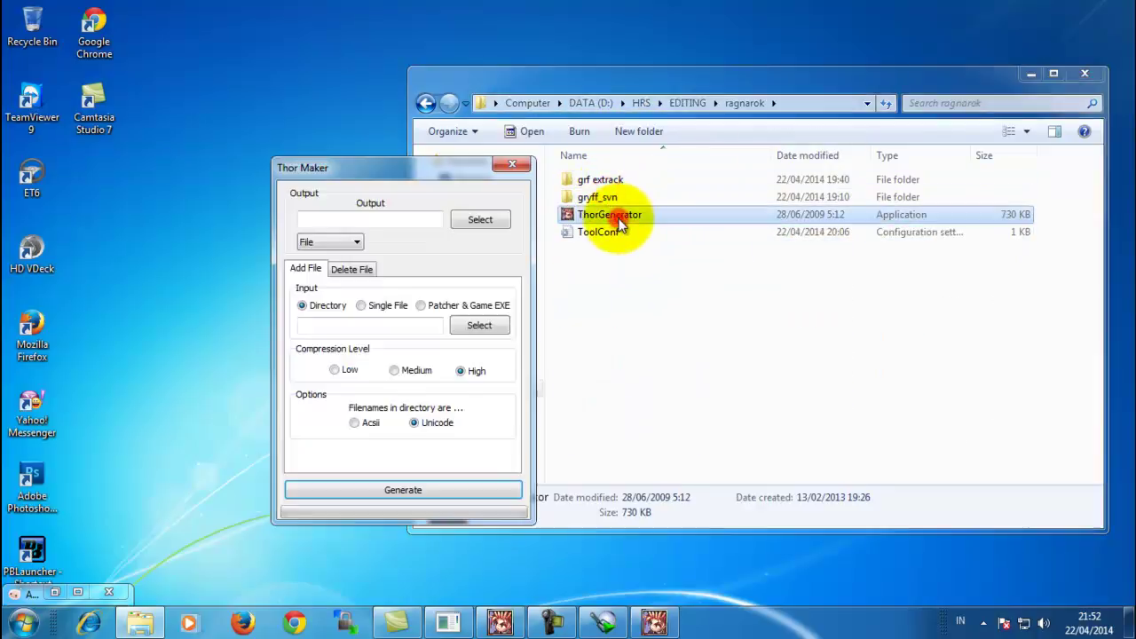
# - Set the output to a Thor file named testpatchitem in the KRO RENEWAL FULL - astral folder, with output mode File
pyautogui.click(366, 219)
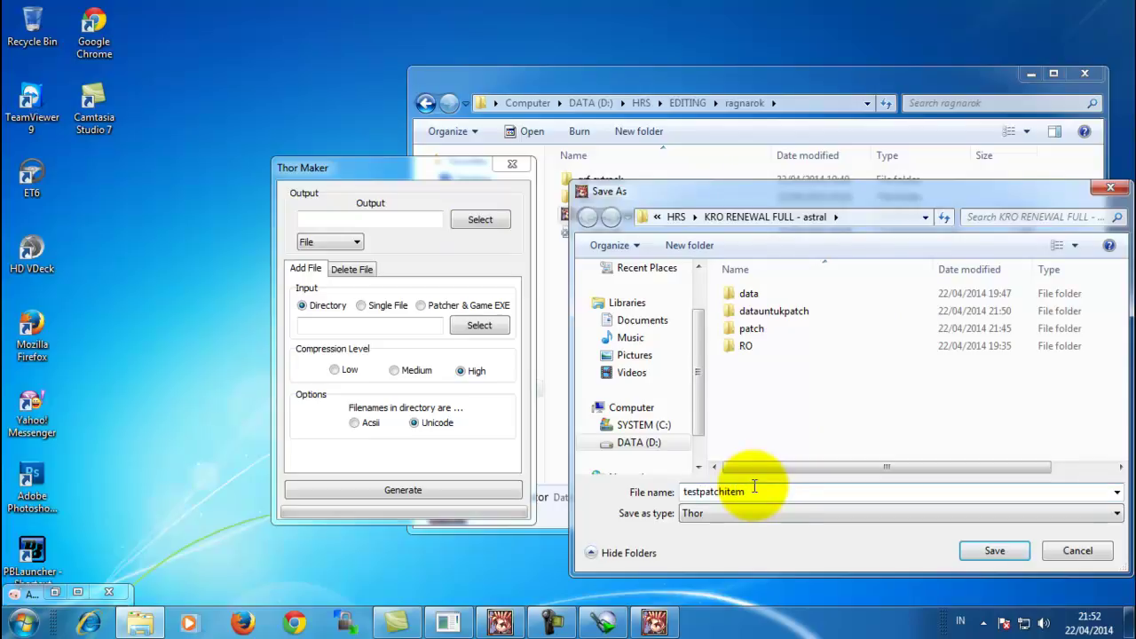
pyautogui.click(992, 551)
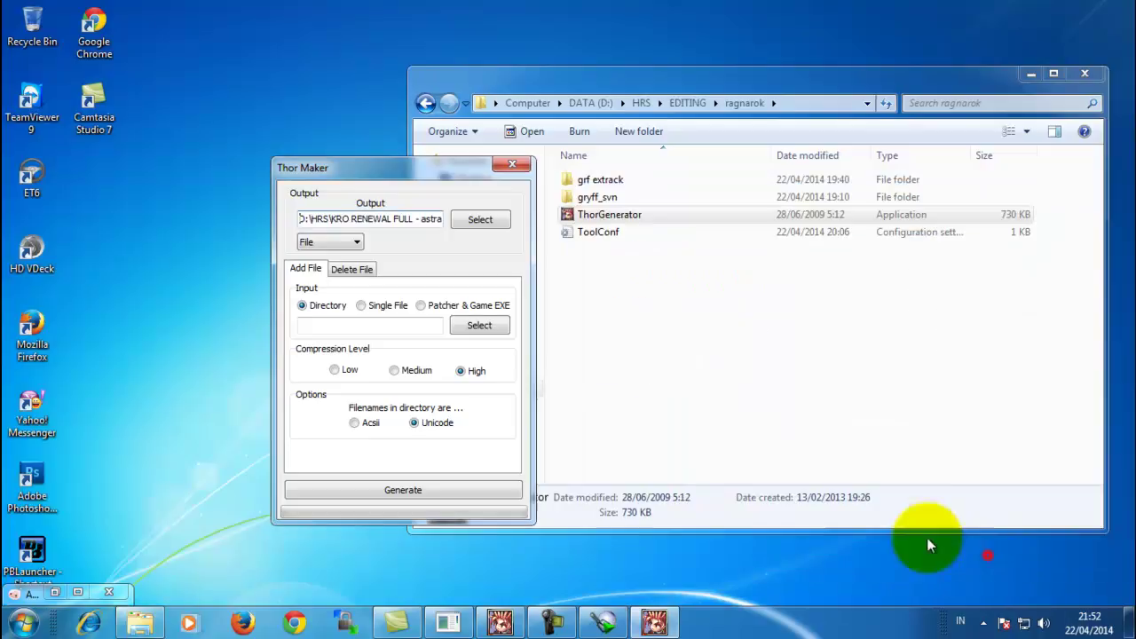
pyautogui.click(321, 245)
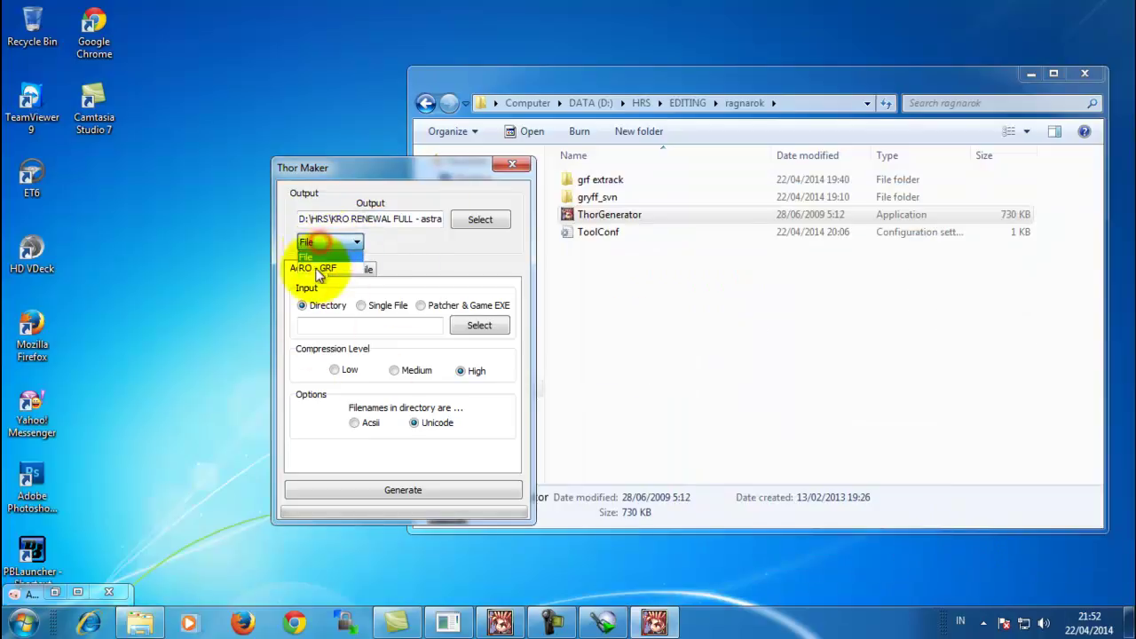
pyautogui.click(309, 258)
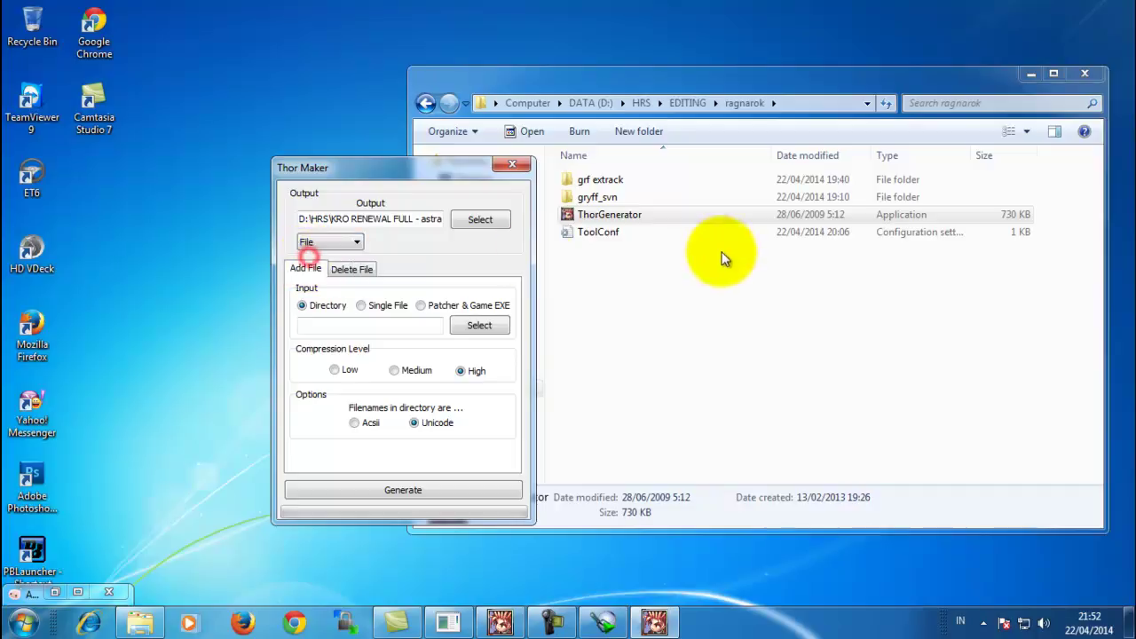
# - Open the KRO RENEWAL FULL - astral folder under HRS in the file explorer
pyautogui.click(688, 100)
pyautogui.click(641, 102)
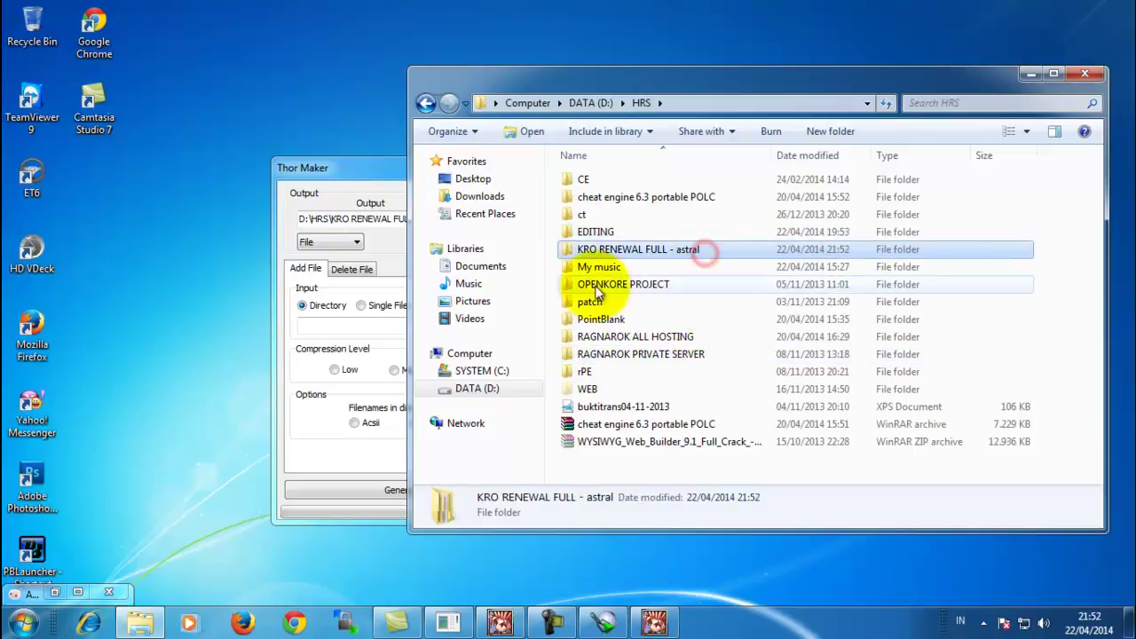
pyautogui.doubleClick(648, 252)
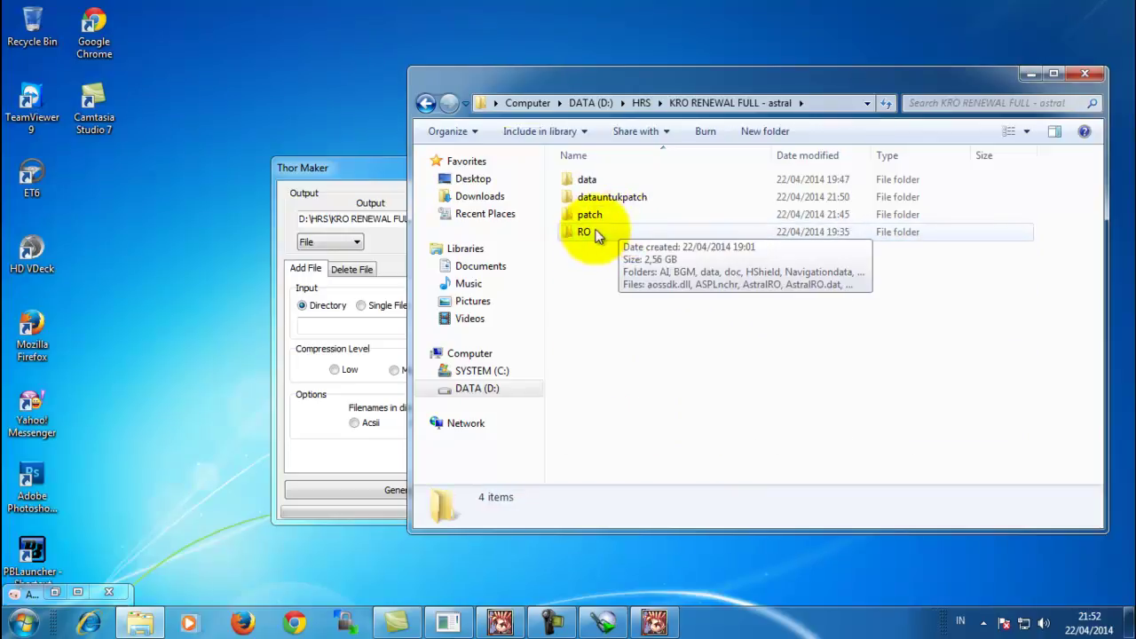
pyautogui.press('BackSpace')
pyautogui.doubleClick(641, 250)
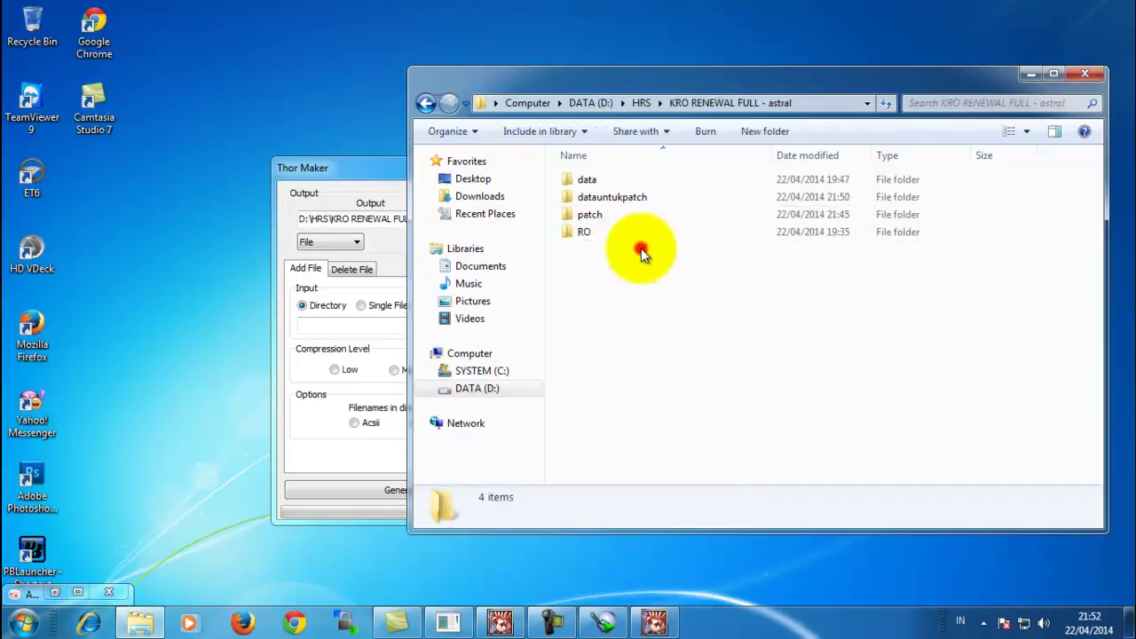
# - Reselect File as the output mode in Thor Maker and return to the file explorer
pyautogui.click(328, 243)
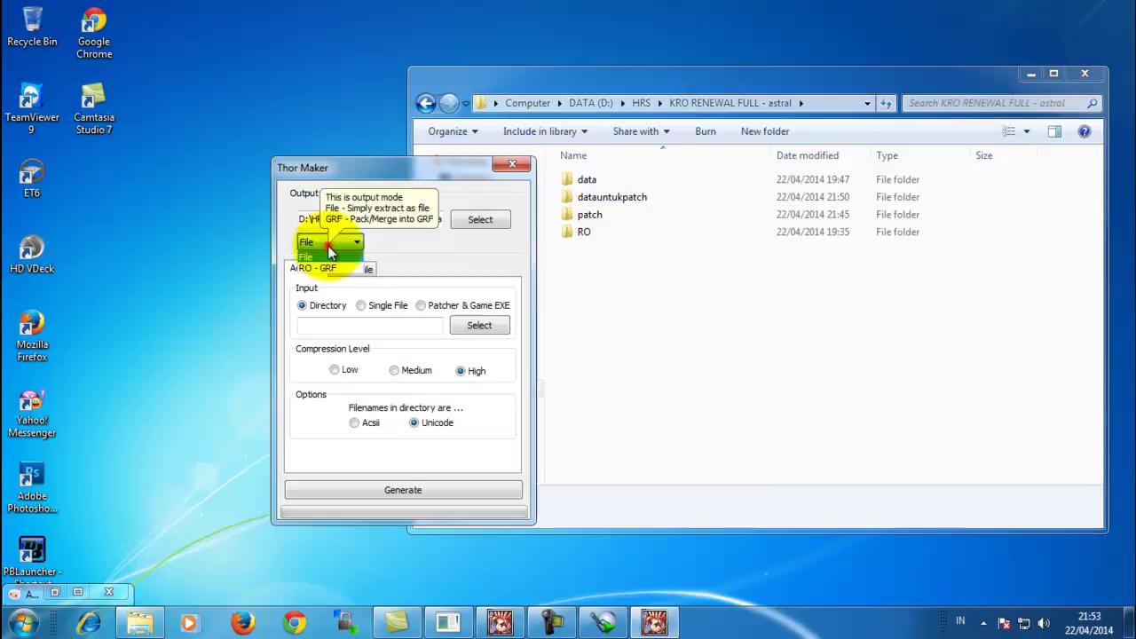
pyautogui.click(323, 258)
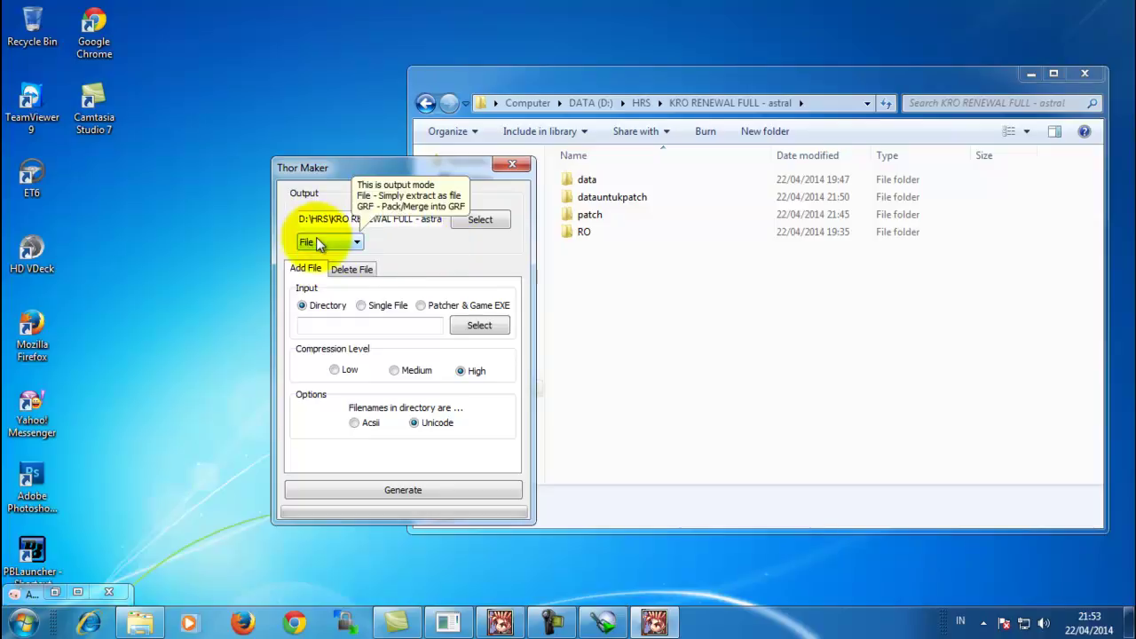
pyautogui.click(316, 238)
pyautogui.click(898, 325)
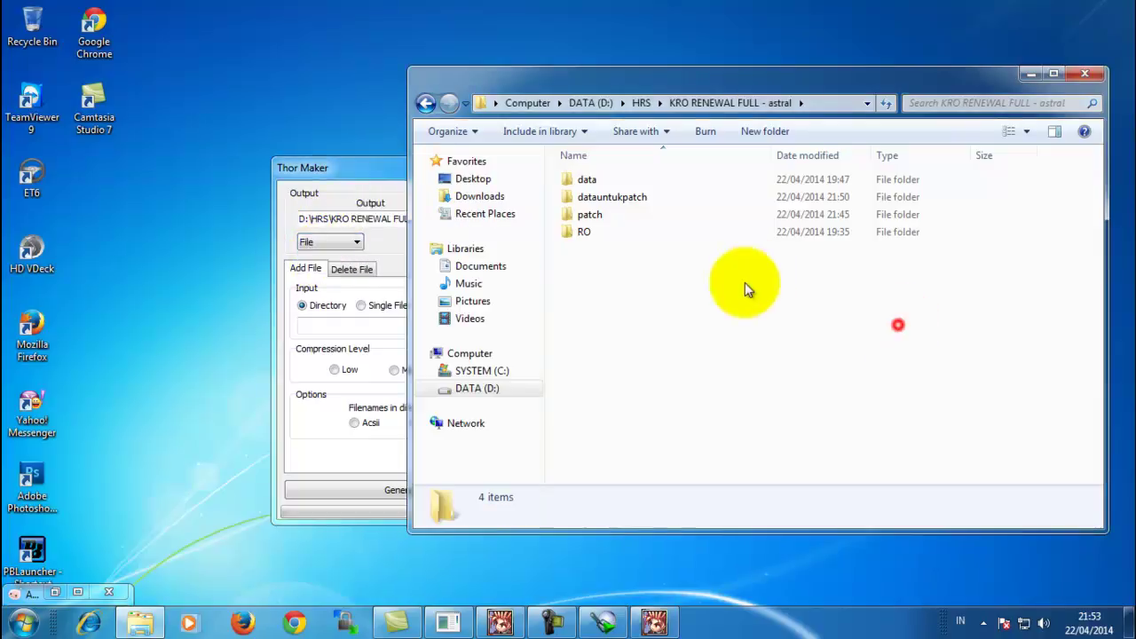
# - Examine the contents of the datauntukpatch folder and its System subfolder
pyautogui.click(611, 201)
pyautogui.doubleClick(611, 200)
pyautogui.doubleClick(609, 183)
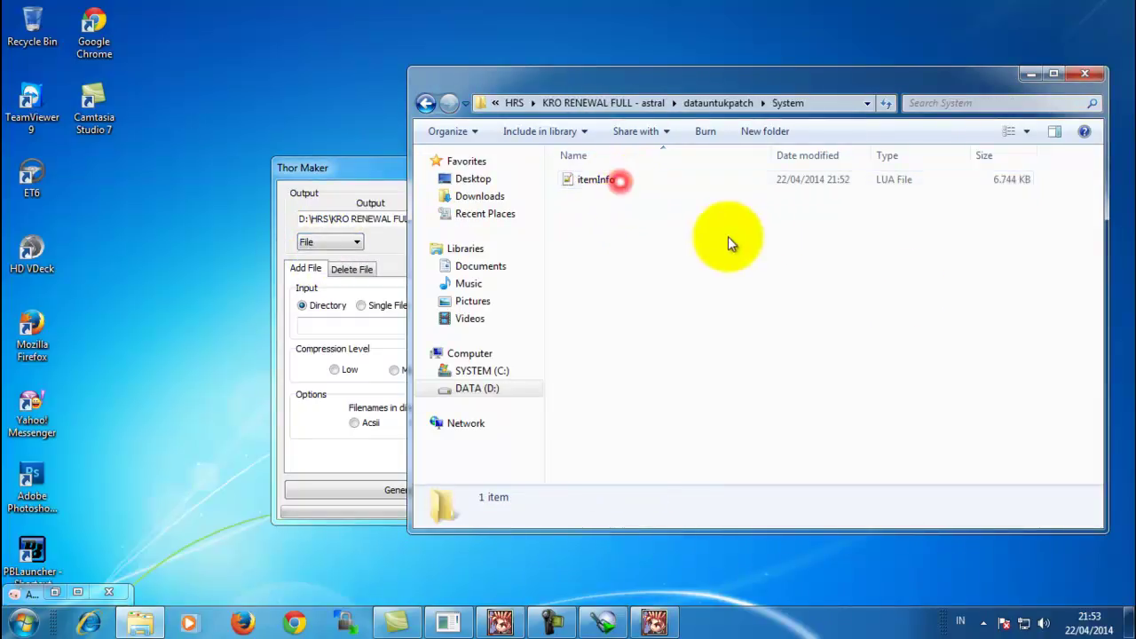
pyautogui.press('BackSpace')
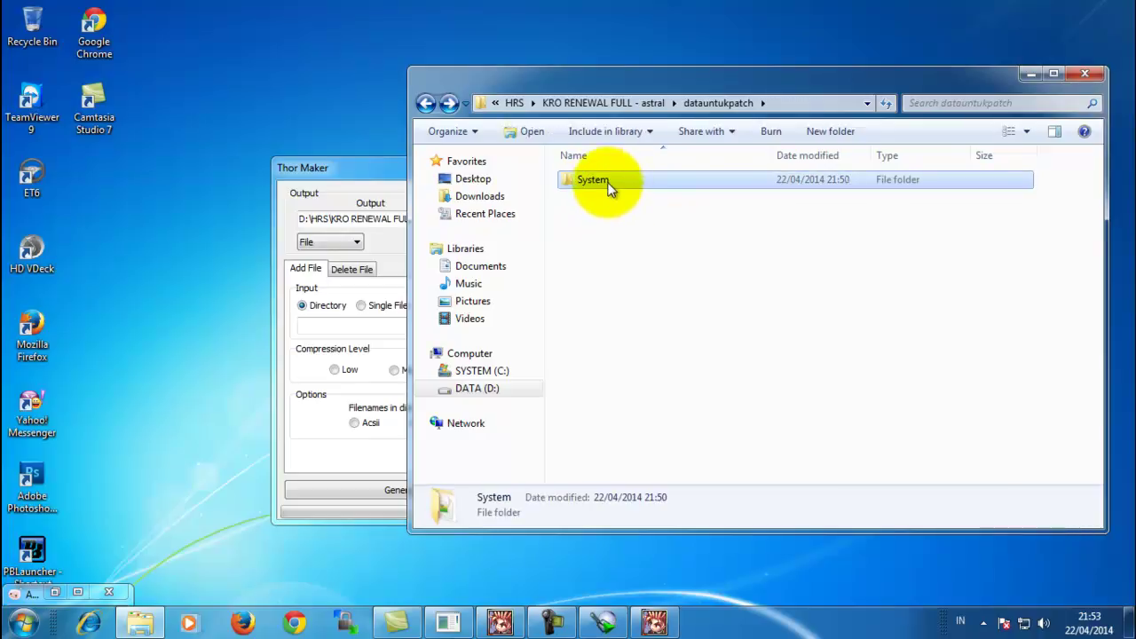
pyautogui.doubleClick(607, 181)
pyautogui.click(642, 223)
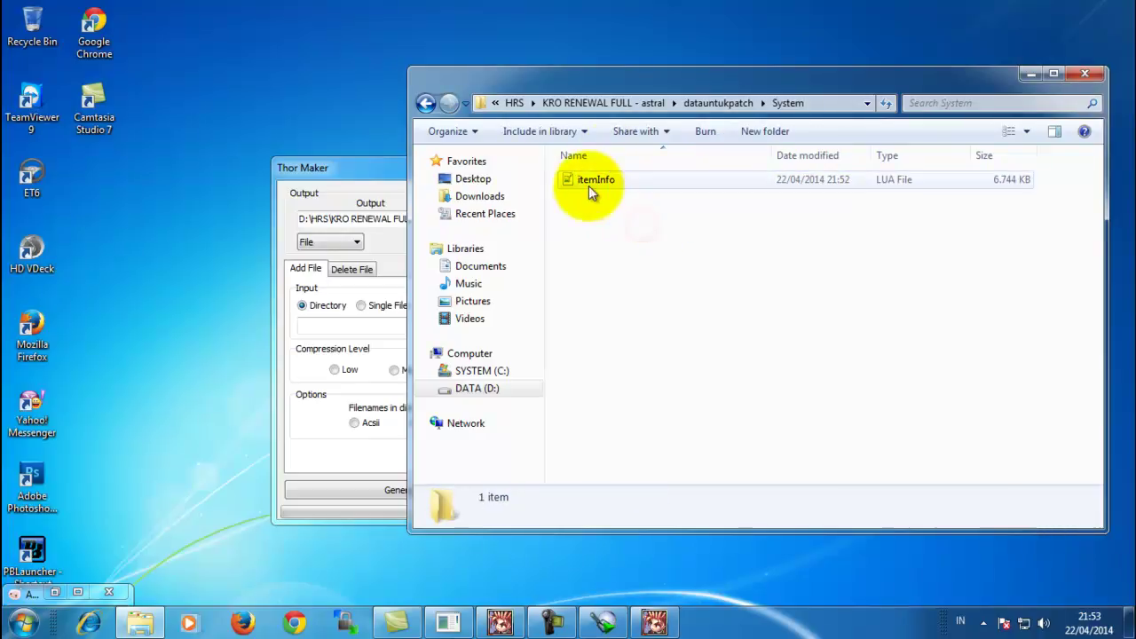
pyautogui.press('BackSpace')
pyautogui.press('BackSpace')
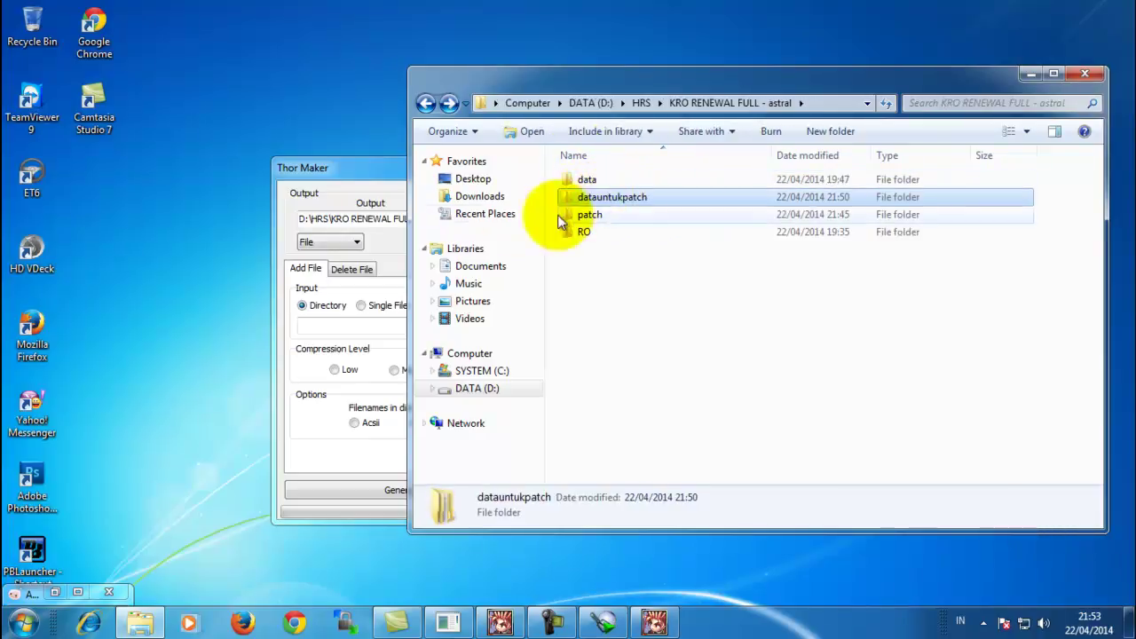
pyautogui.doubleClick(629, 197)
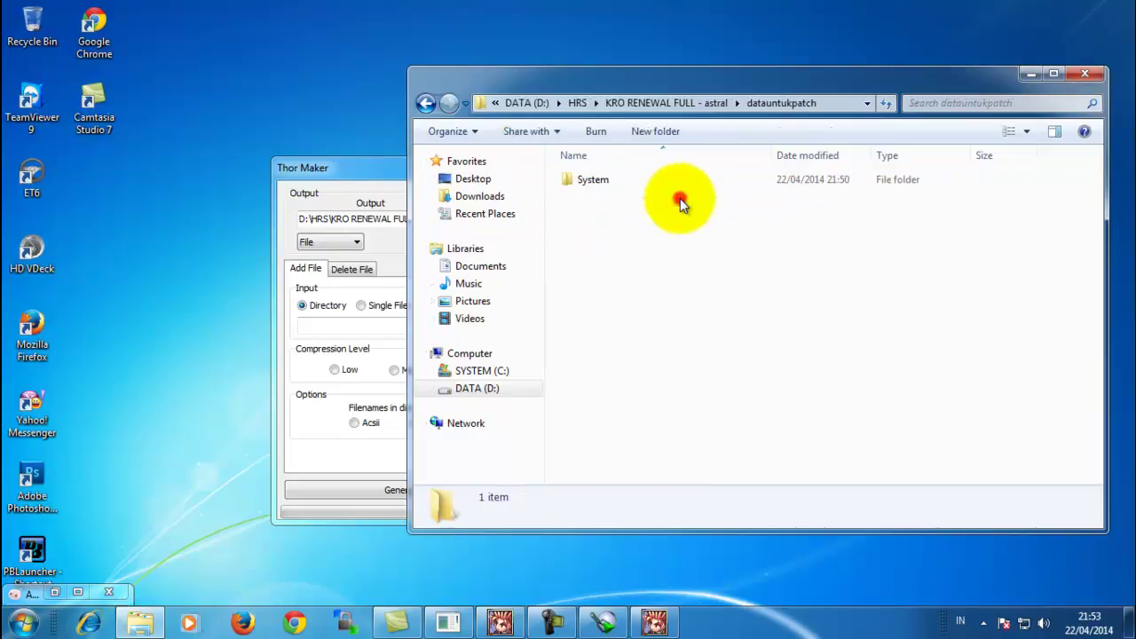
pyautogui.click(603, 180)
# - Switch Thor Maker's output mode to RO - GRF and inspect the target GRF file name
pyautogui.click(342, 242)
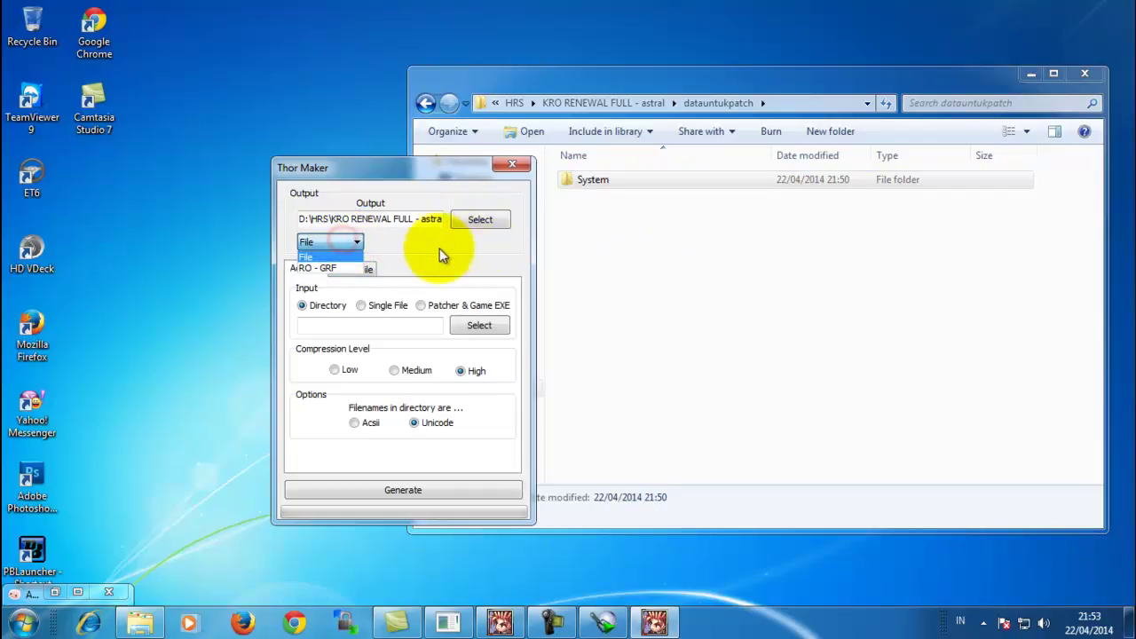
pyautogui.click(323, 270)
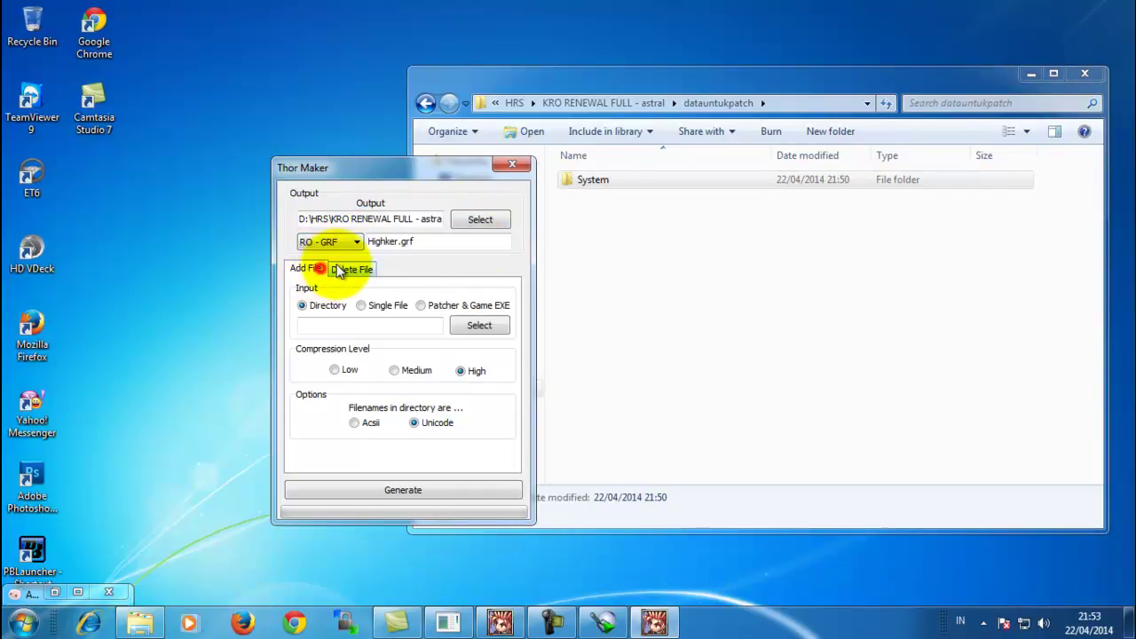
pyautogui.click(440, 241)
pyautogui.doubleClick(441, 241)
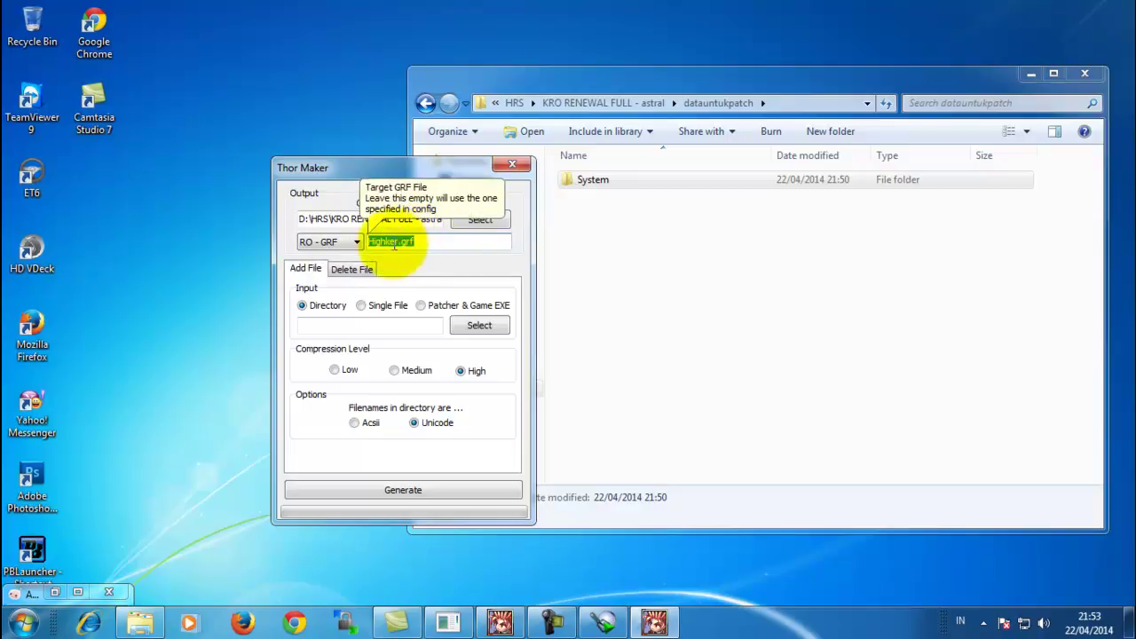
pyautogui.click(411, 242)
pyautogui.moveTo(411, 242); pyautogui.dragTo(374, 242)
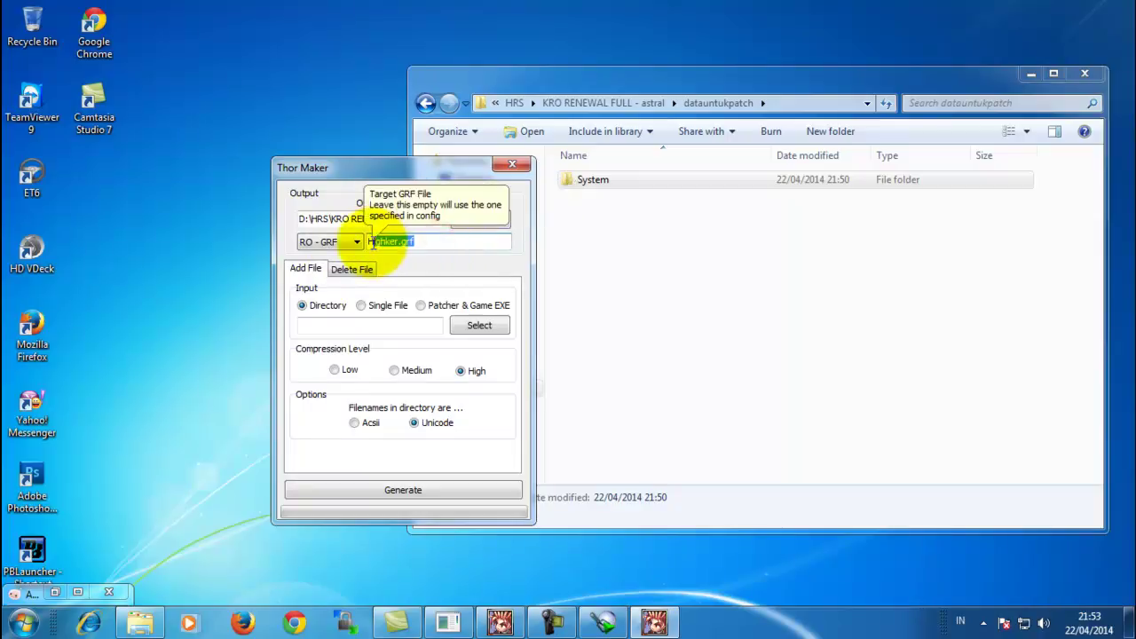
pyautogui.doubleClick(382, 243)
pyautogui.click(392, 243)
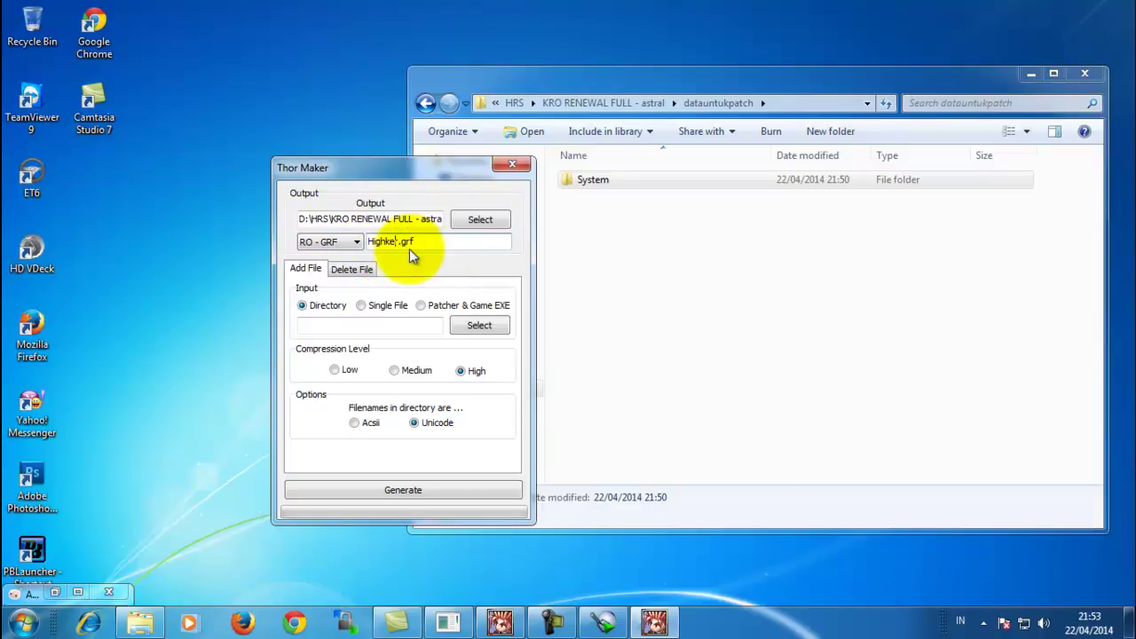
# - Set Thor Maker's output mode back to File and open the folder chooser for the input directory
pyautogui.click(392, 242)
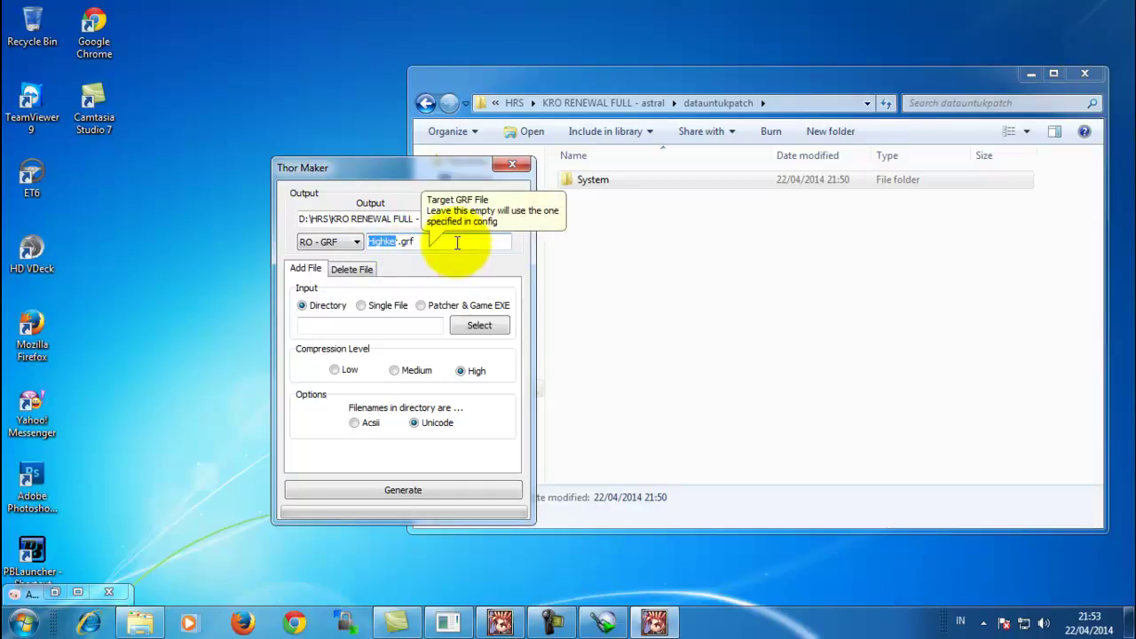
pyautogui.click(316, 245)
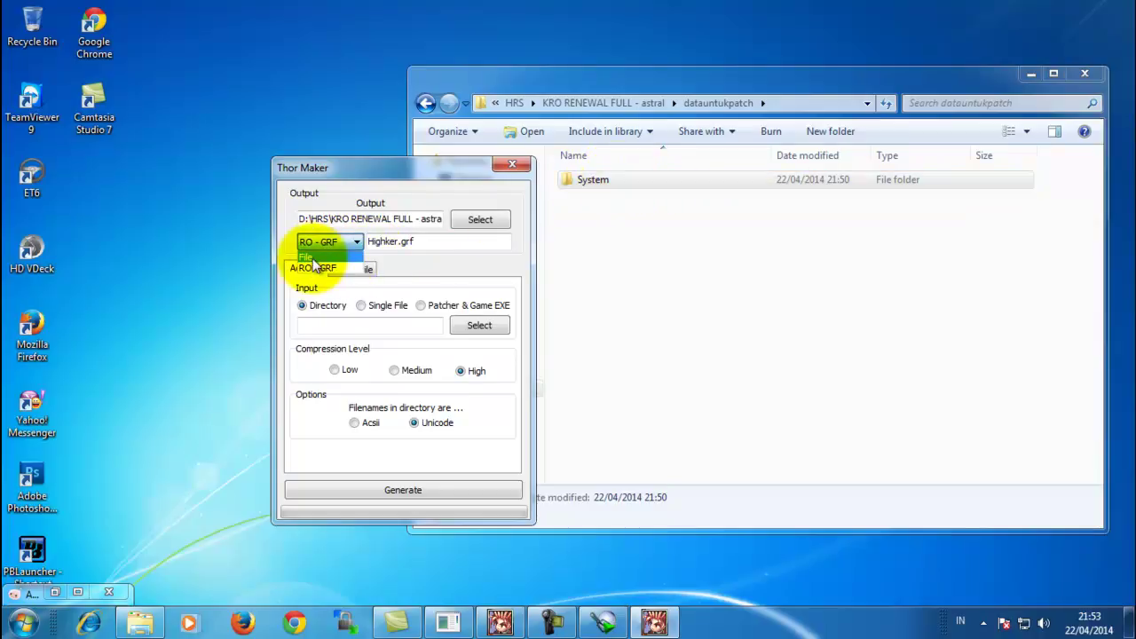
pyautogui.click(313, 258)
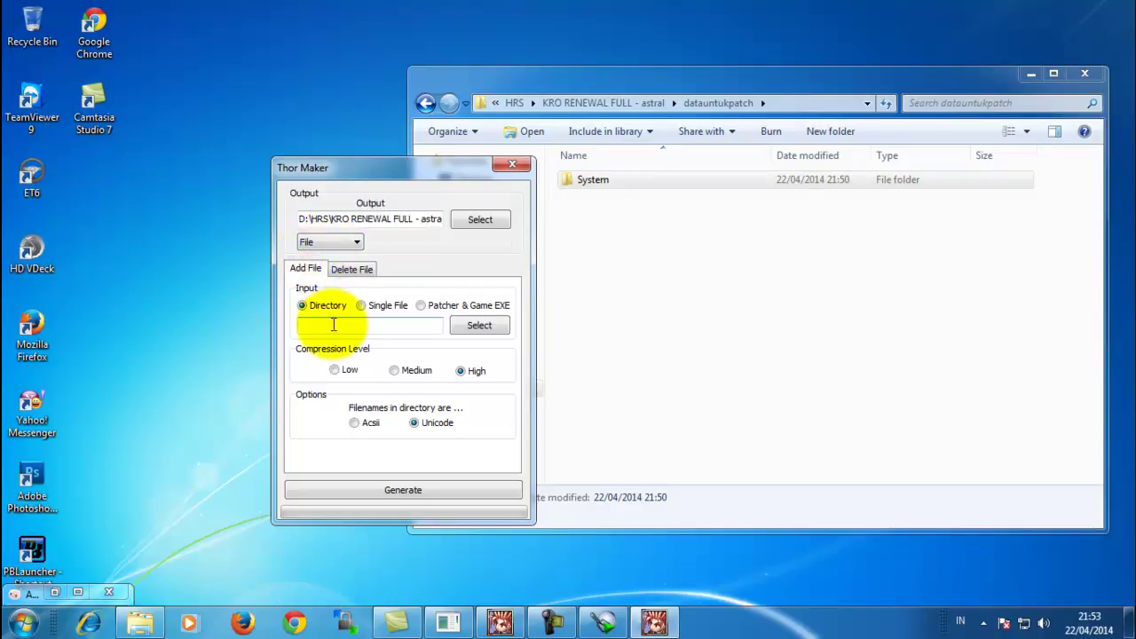
pyautogui.click(488, 321)
pyautogui.click(524, 324)
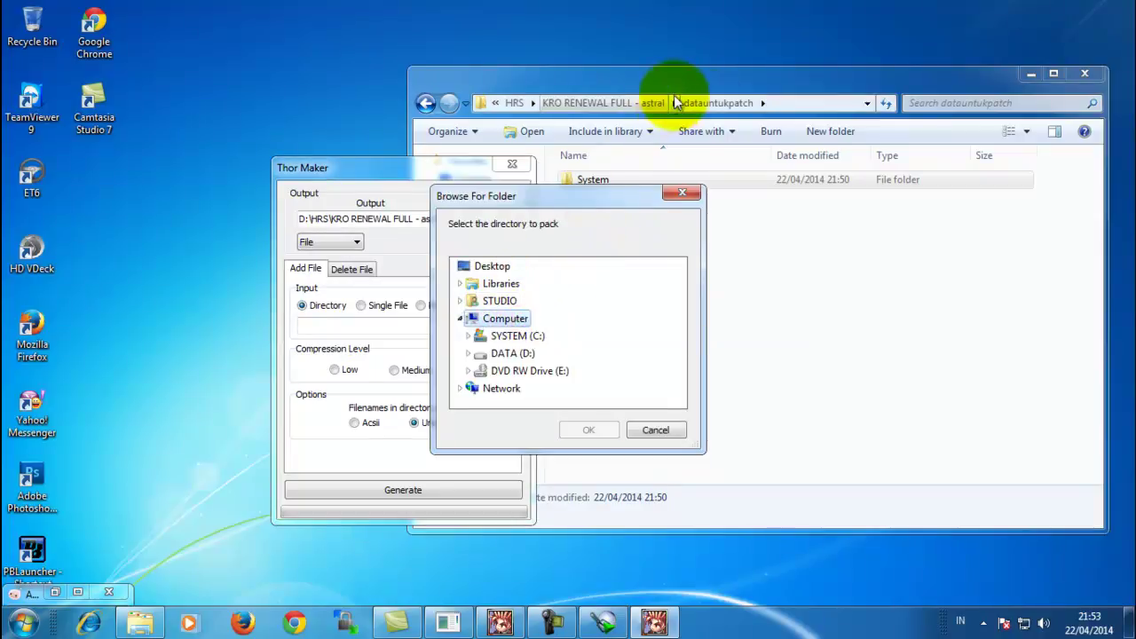
# - Check the contents of the datauntukpatch folder's System subfolder in the file explorer and return to KRO RENEWAL FULL - astral
pyautogui.click(642, 107)
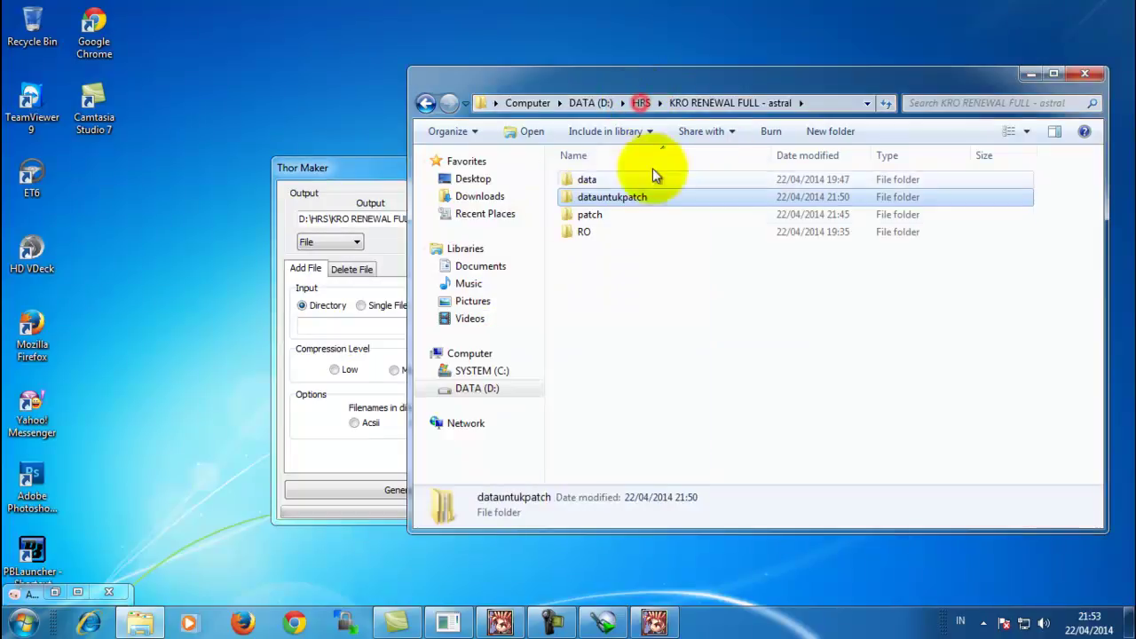
pyautogui.doubleClick(602, 197)
pyautogui.doubleClick(579, 180)
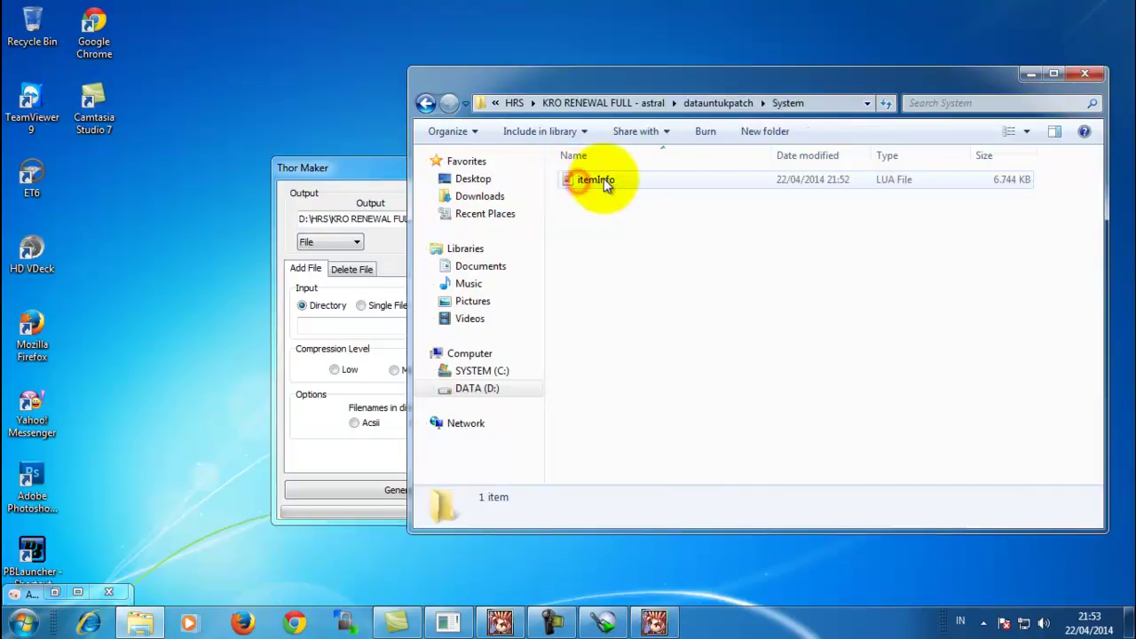
pyautogui.click(625, 182)
pyautogui.press('BackSpace')
pyautogui.press('BackSpace')
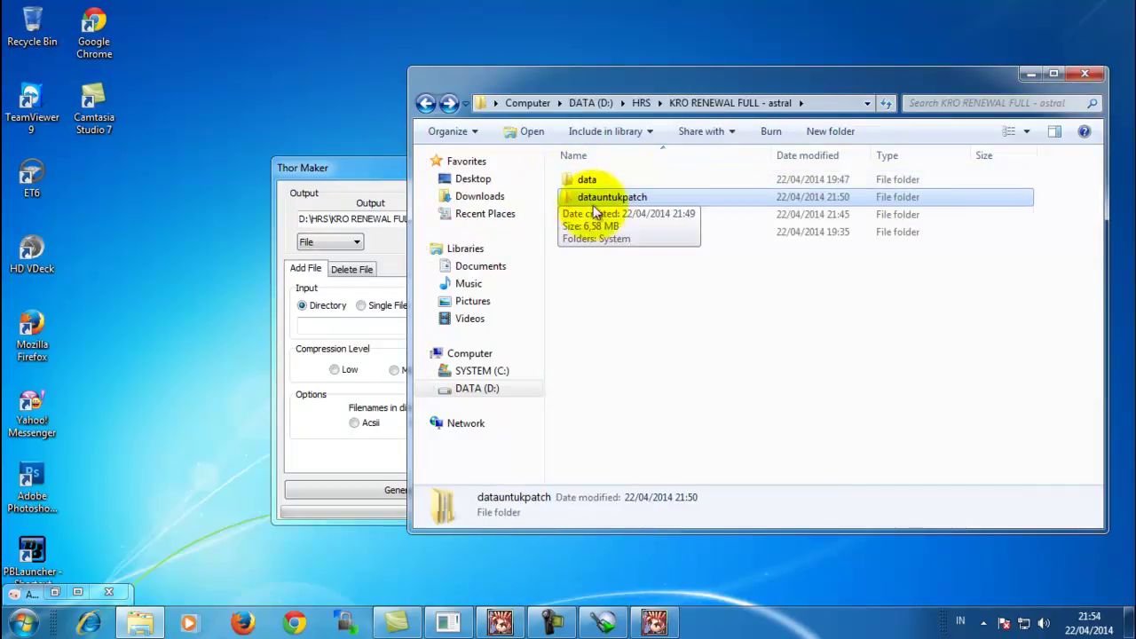
# - Select D:\HRS\KRO RENEWAL FULL - astral\datauntukpatch as the directory to pack
pyautogui.click(375, 179)
pyautogui.click(512, 353)
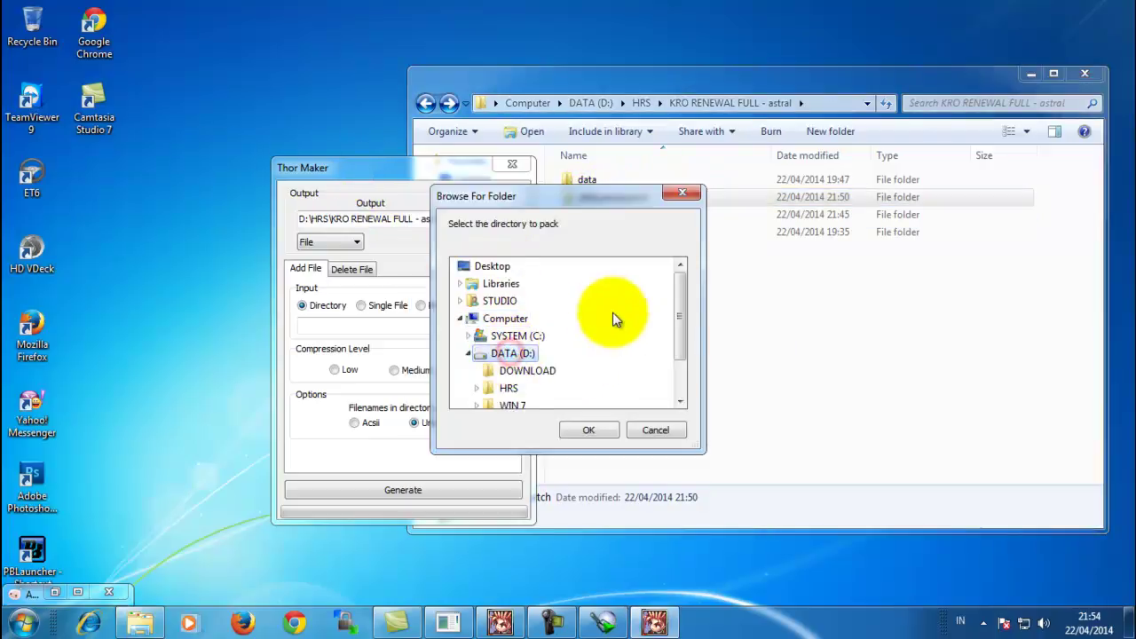
pyautogui.scroll(-1, 540, 349)
pyautogui.click(509, 336)
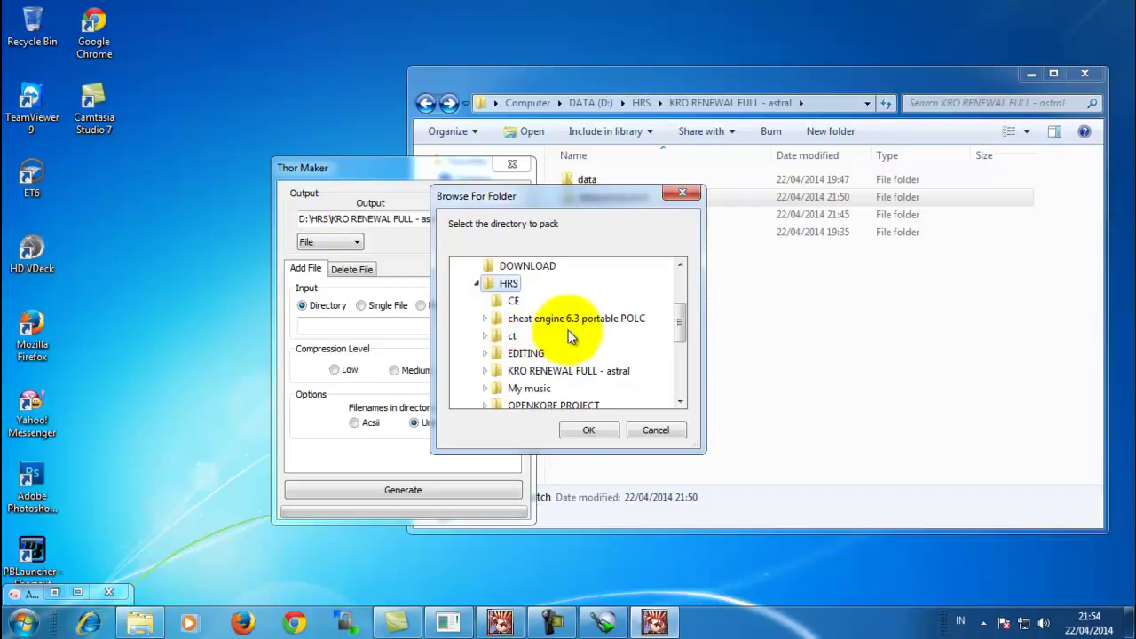
pyautogui.click(520, 370)
pyautogui.scroll(-1, 600, 326)
pyautogui.doubleClick(613, 324)
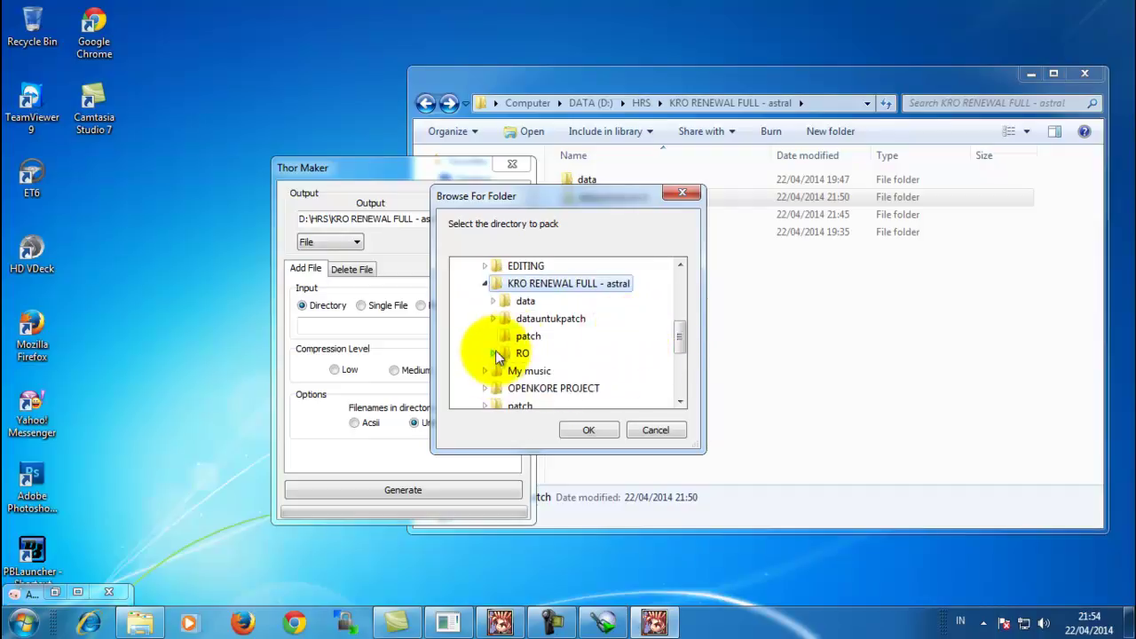
pyautogui.click(544, 318)
pyautogui.scroll(-1, 599, 370)
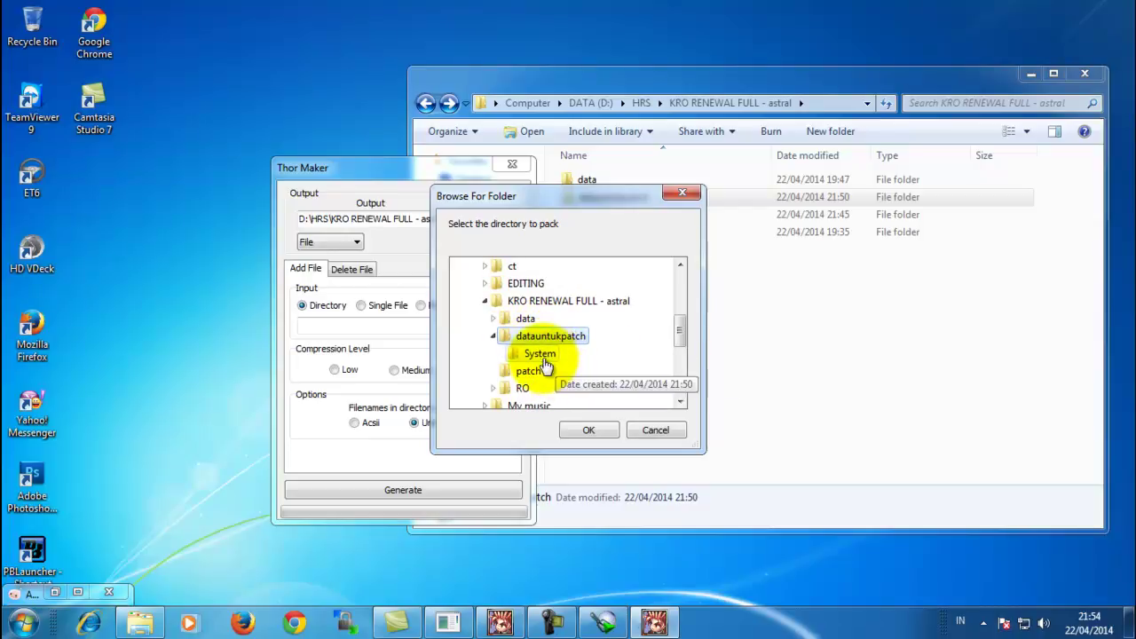
# - Arrange the windows side by side and compare the patch folder's structure with the RO client folder and its System subfolder
pyautogui.moveTo(563, 203); pyautogui.dragTo(307, 74)
pyautogui.moveTo(712, 81); pyautogui.dragTo(783, 84)
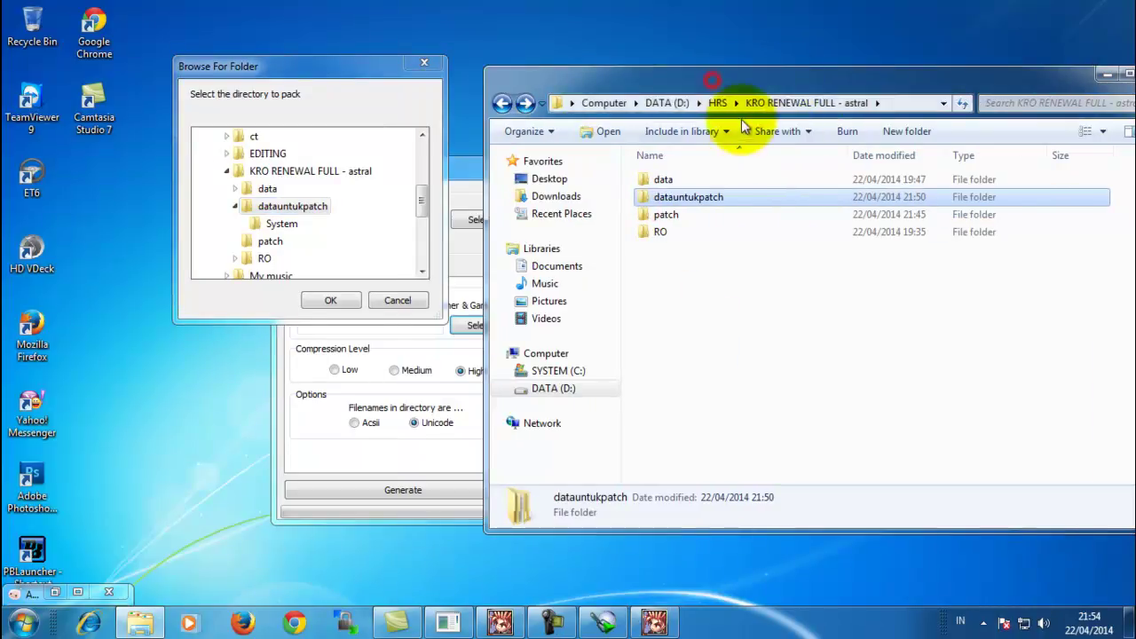
pyautogui.doubleClick(696, 233)
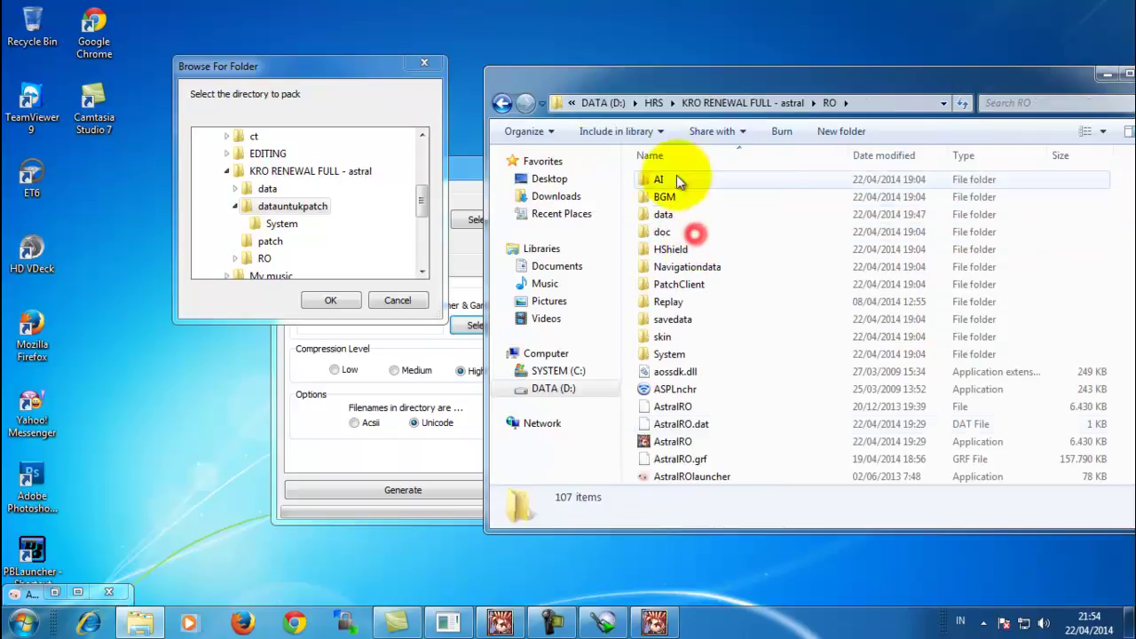
pyautogui.click(282, 224)
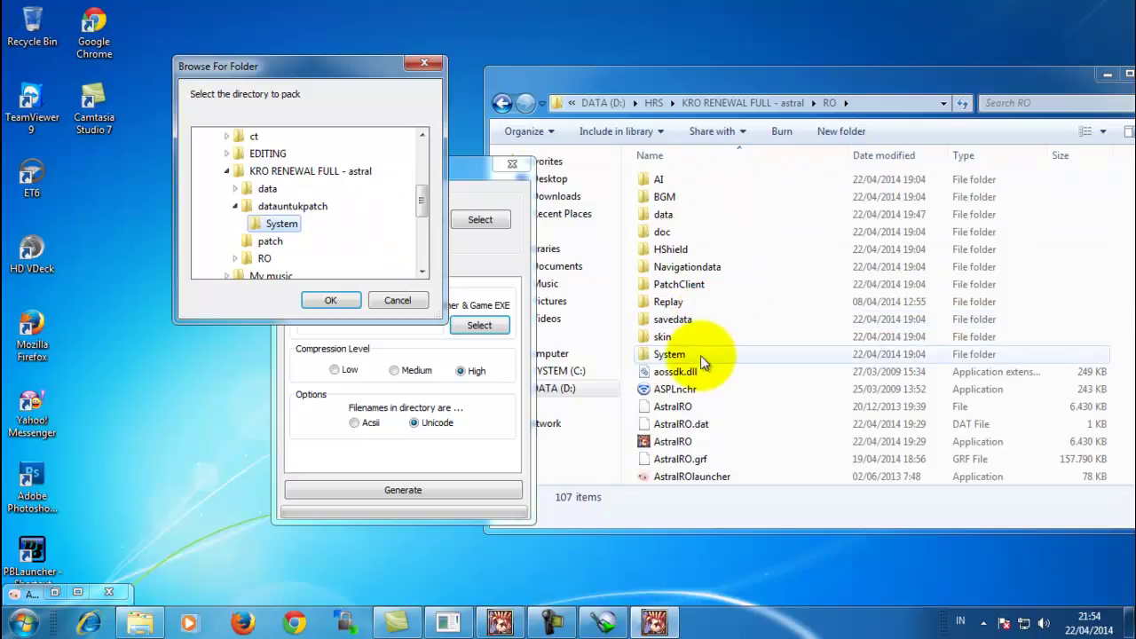
pyautogui.click(813, 439)
pyautogui.scroll(-4, 821, 409)
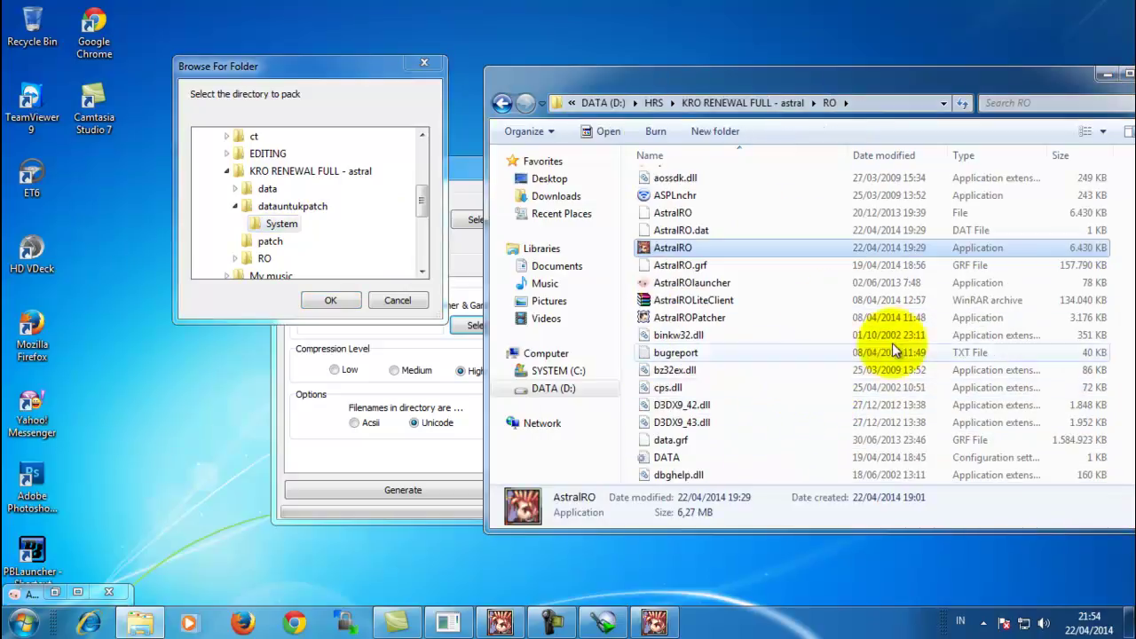
pyautogui.scroll(4, 886, 364)
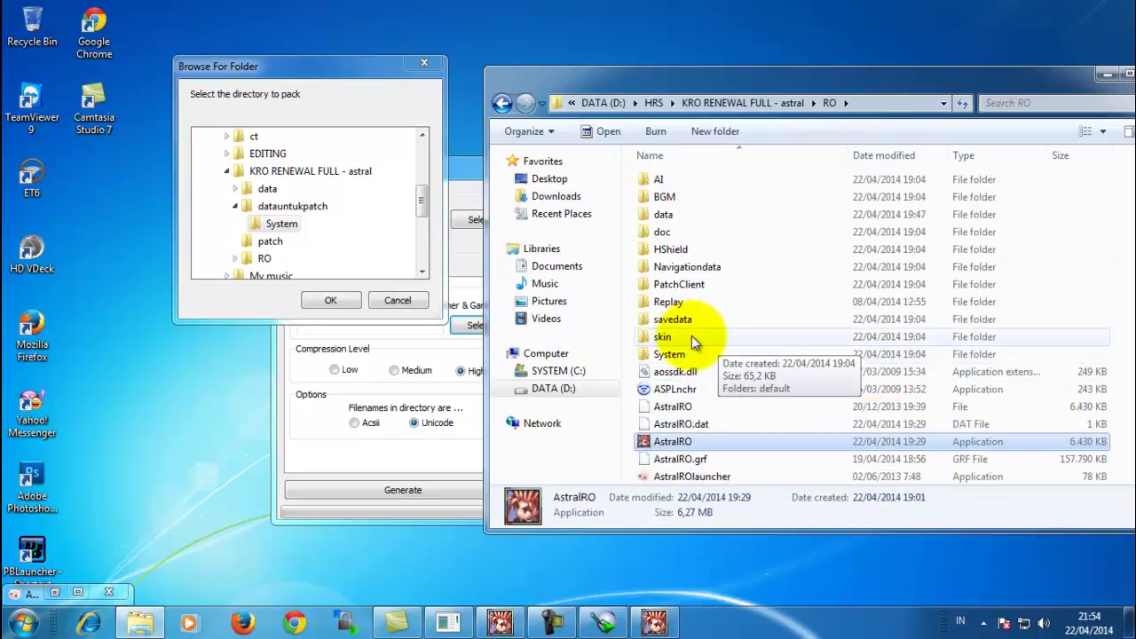
pyautogui.doubleClick(691, 356)
pyautogui.click(679, 214)
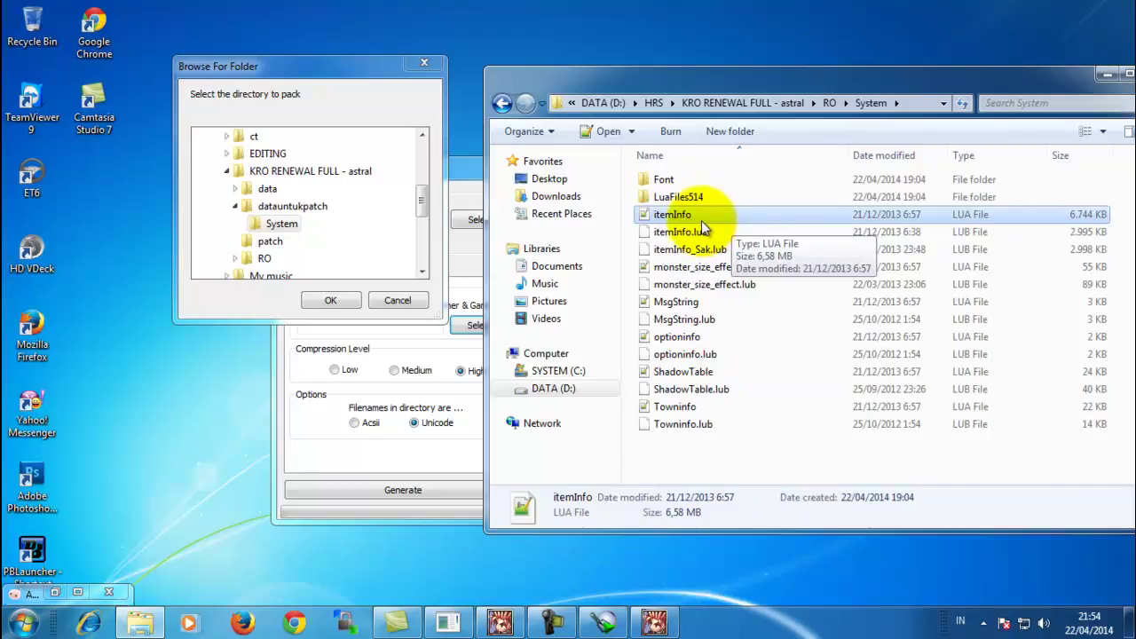
pyautogui.press('BackSpace')
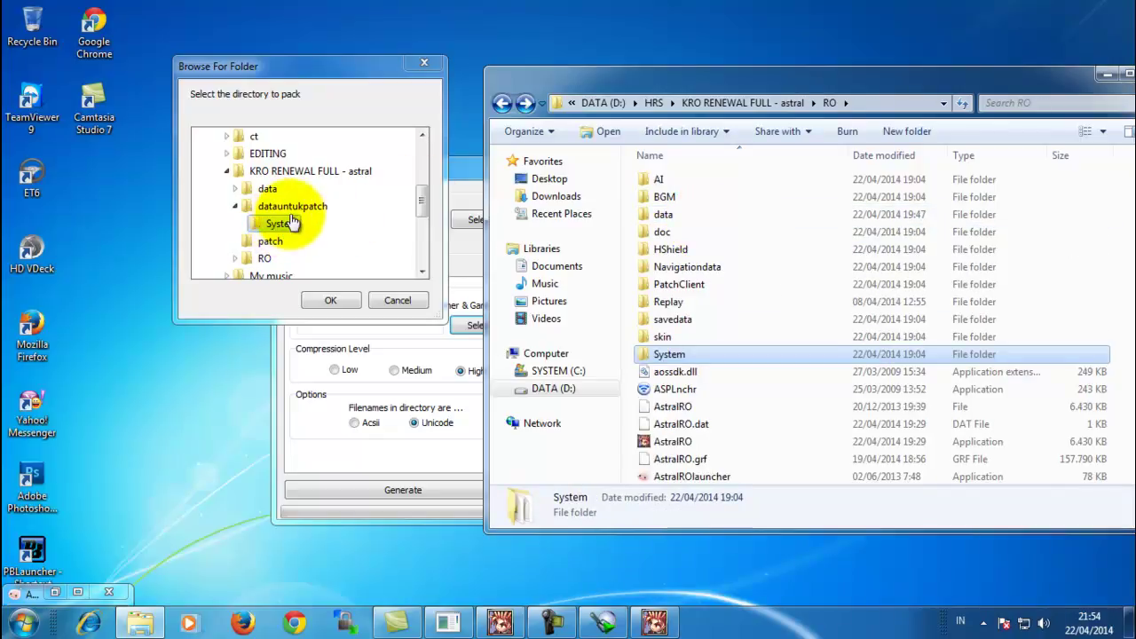
# - Confirm datauntukpatch, not its System subfolder, as the input directory and start generating the patch with High compression
pyautogui.click(289, 207)
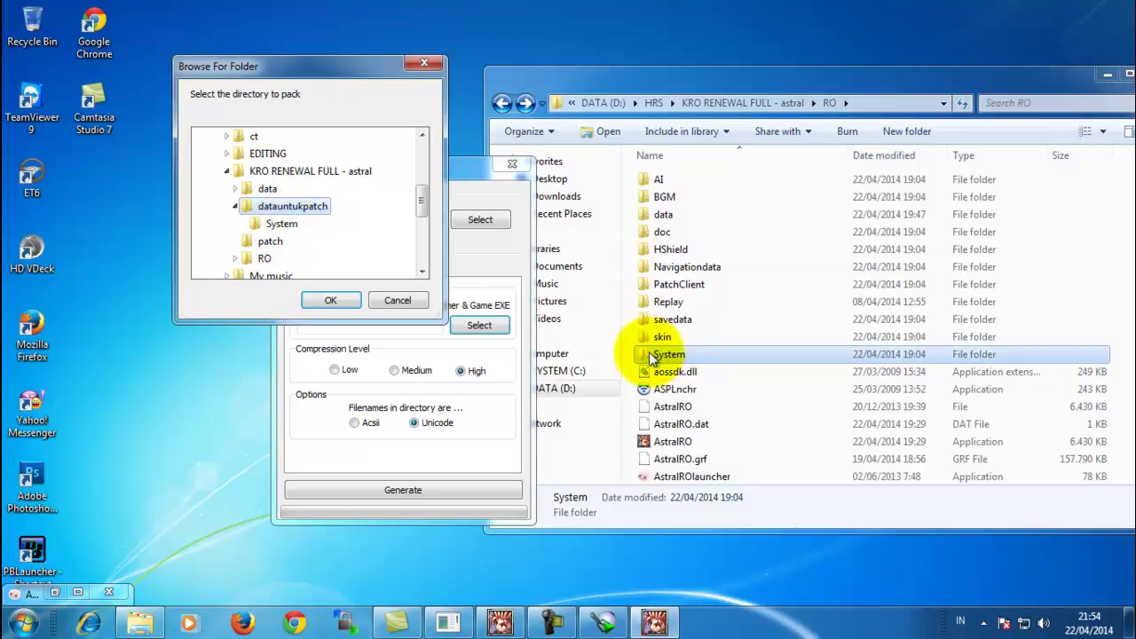
pyautogui.doubleClick(662, 355)
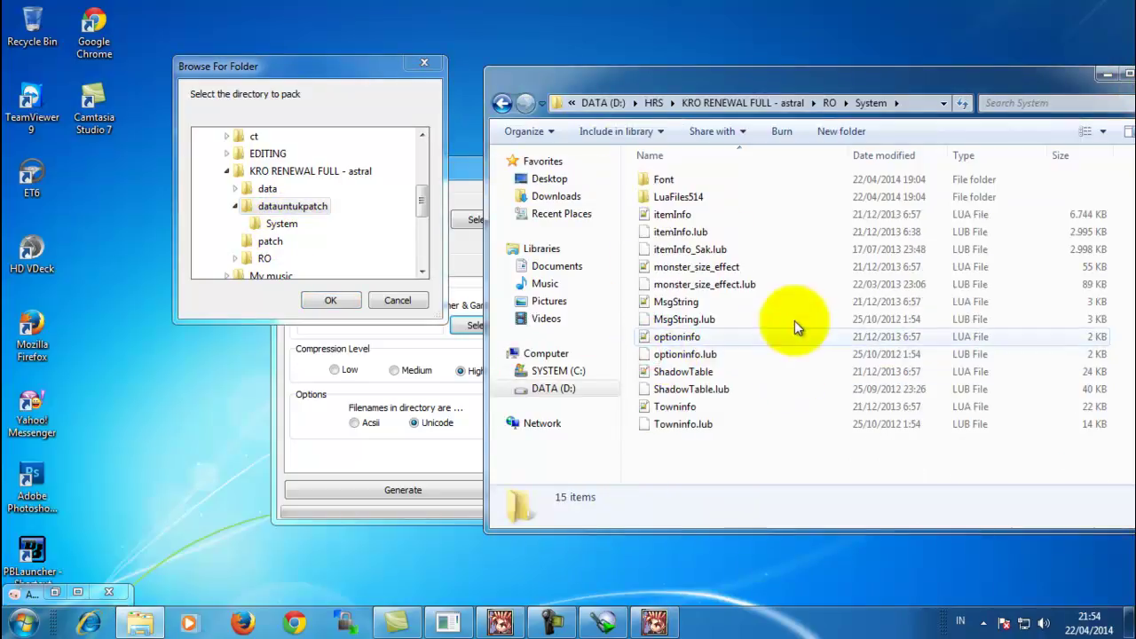
pyautogui.click(284, 206)
pyautogui.click(337, 299)
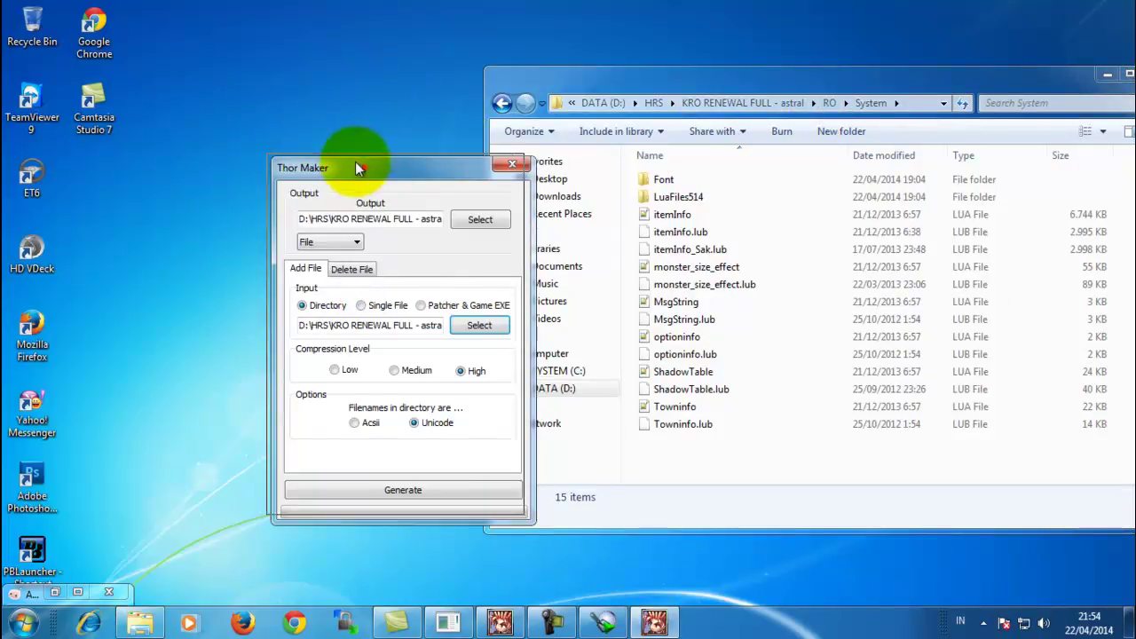
pyautogui.moveTo(364, 175); pyautogui.dragTo(164, 64)
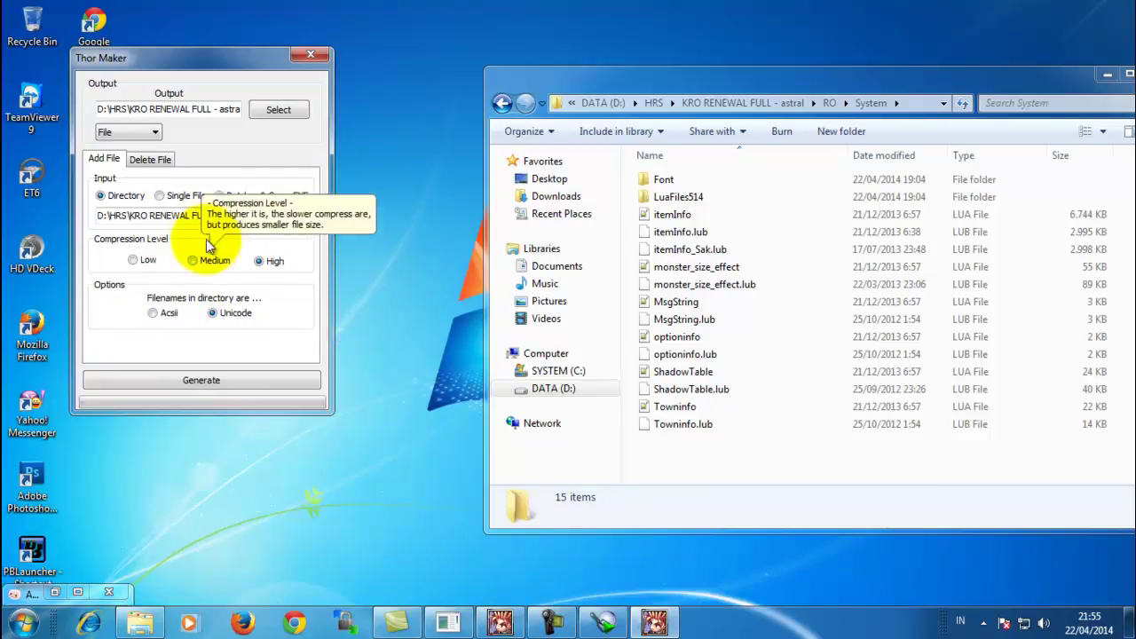
pyautogui.click(218, 384)
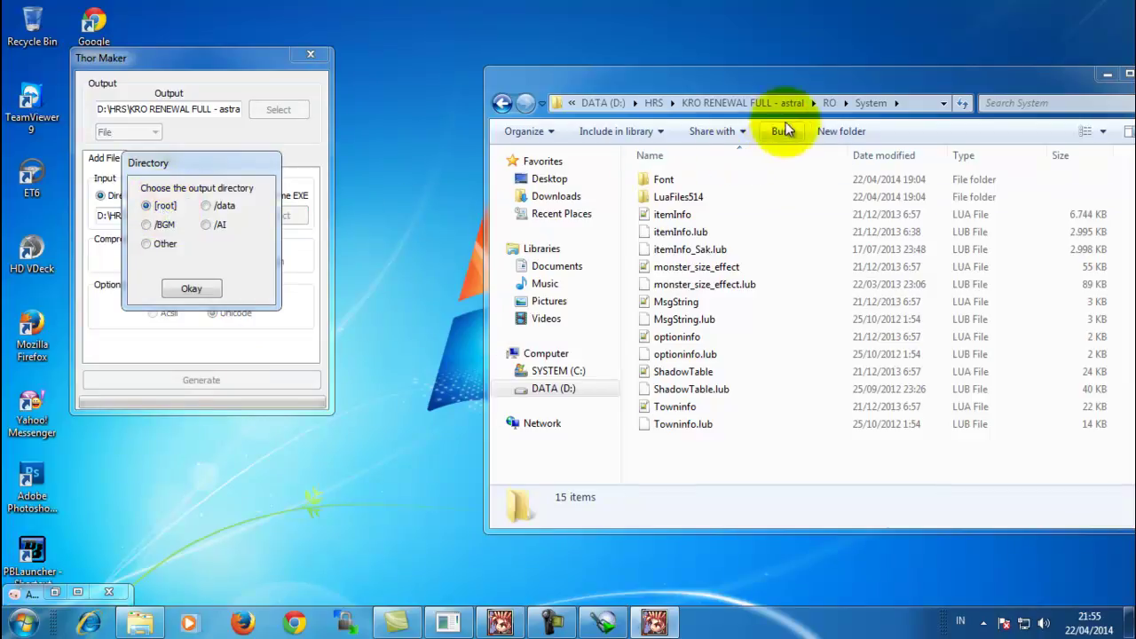
# - Examine the RO client's root folder and its System subfolder to decide on the patch's output directory
pyautogui.click(828, 104)
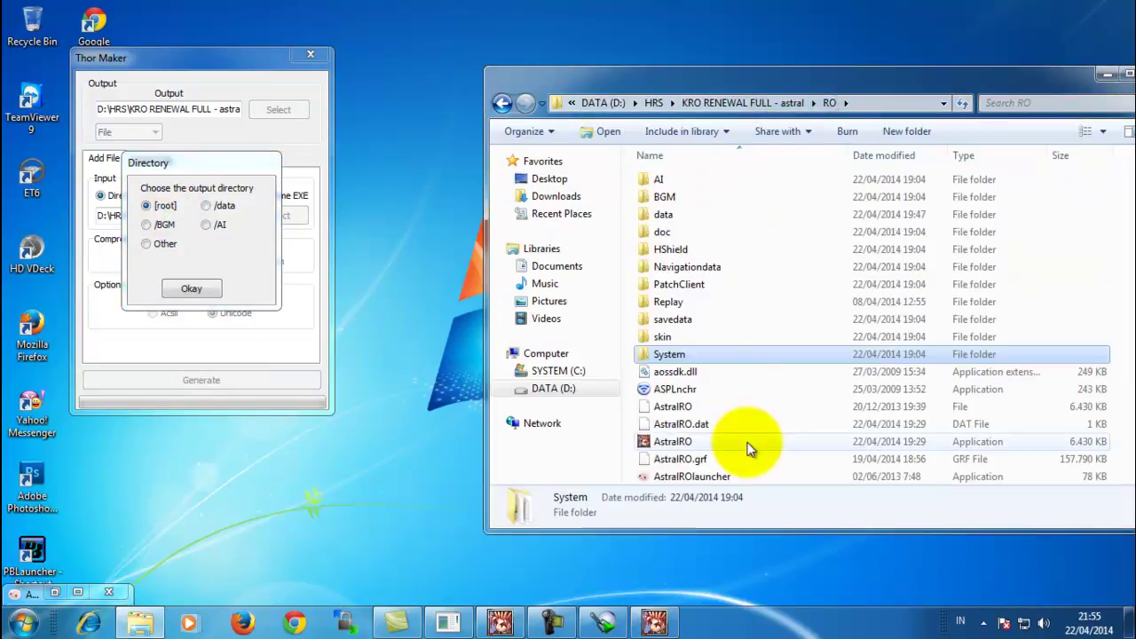
pyautogui.click(754, 389)
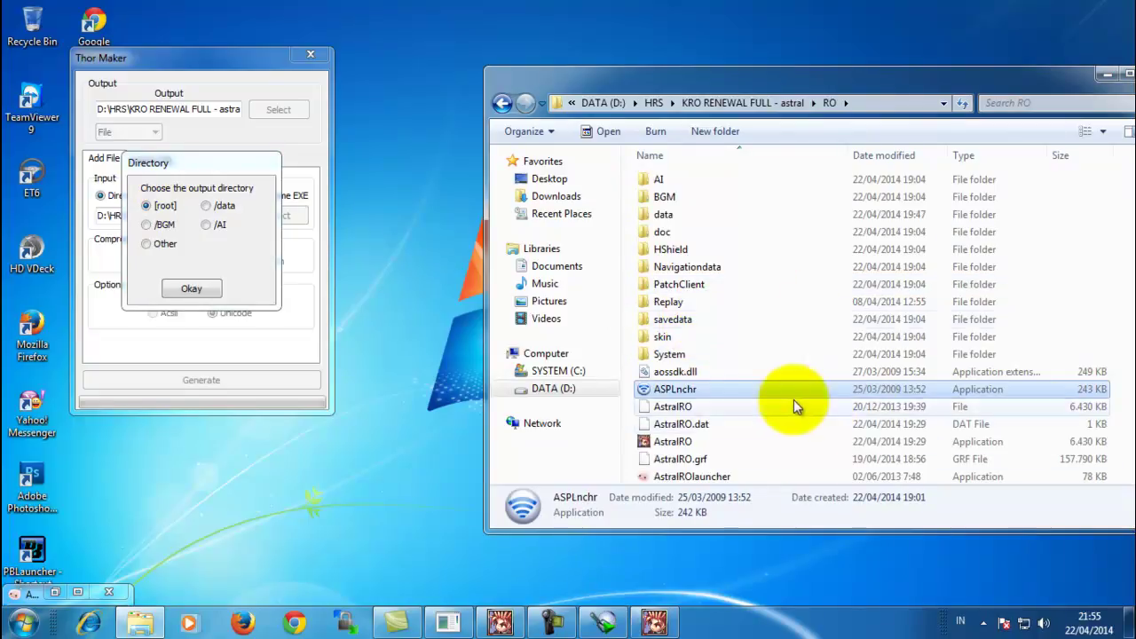
pyautogui.click(821, 419)
pyautogui.doubleClick(747, 357)
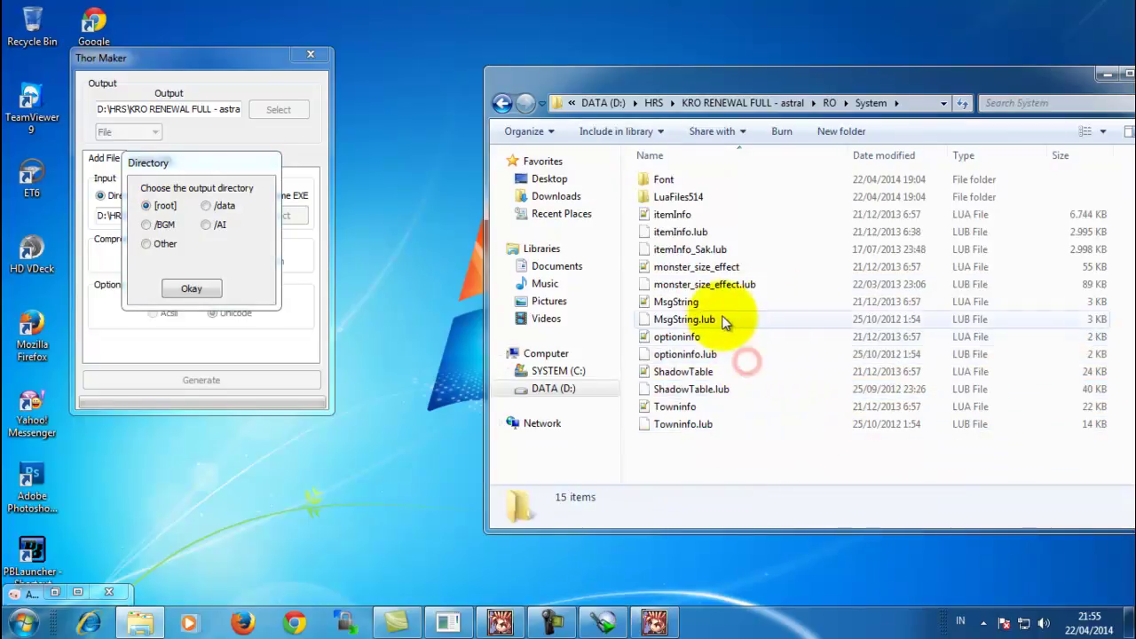
pyautogui.press('BackSpace')
pyautogui.click(693, 395)
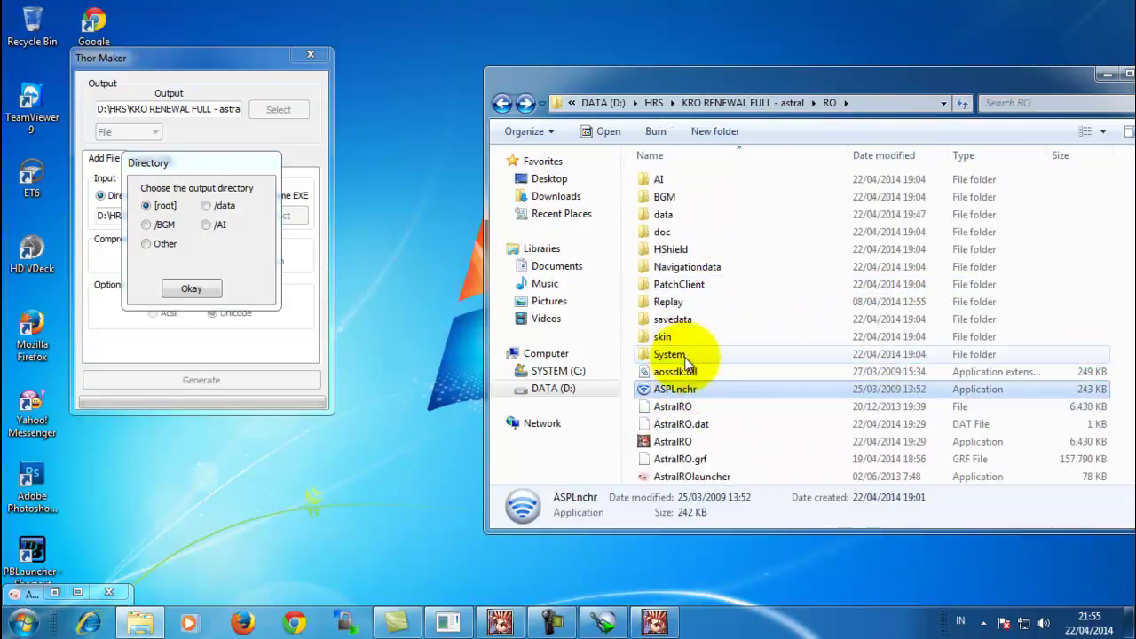
# - Look through the complete file list of the RO root folder and revisit its System subfolder
pyautogui.scroll(-3, 710, 356)
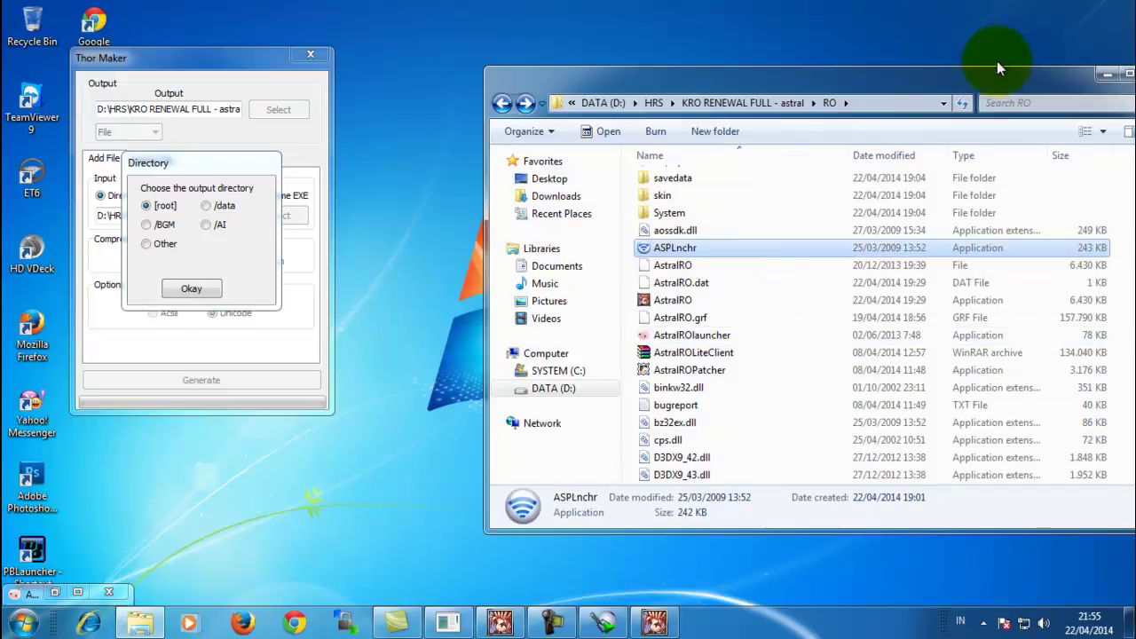
pyautogui.doubleClick(988, 77)
pyautogui.moveTo(752, 500); pyautogui.dragTo(326, 150)
pyautogui.scroll(-6, 368, 144)
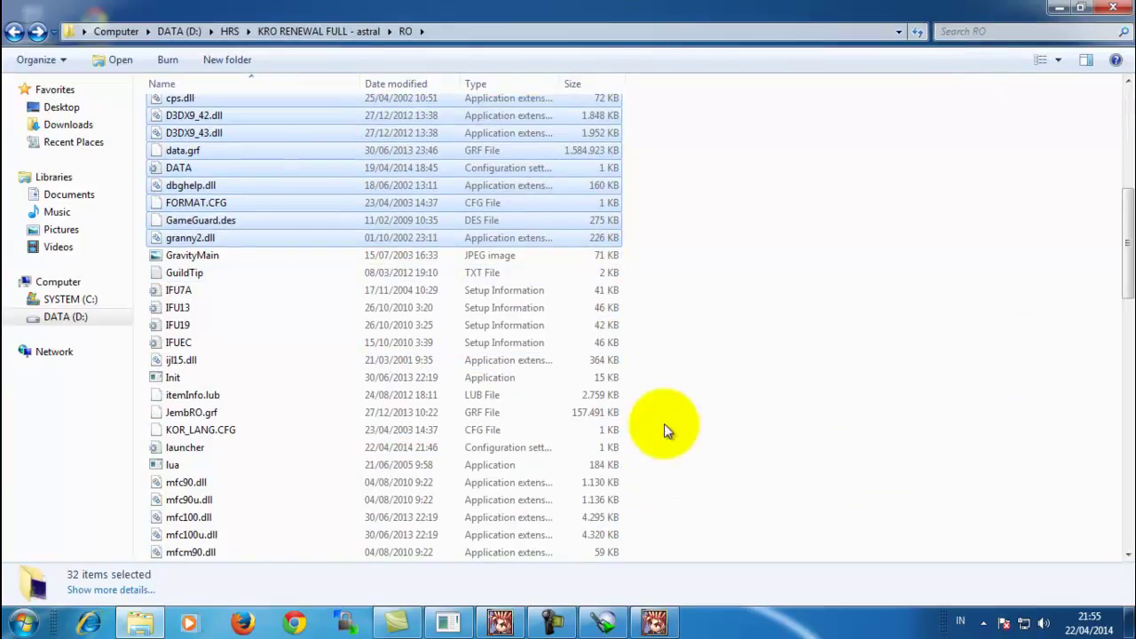
pyautogui.doubleClick(588, 26)
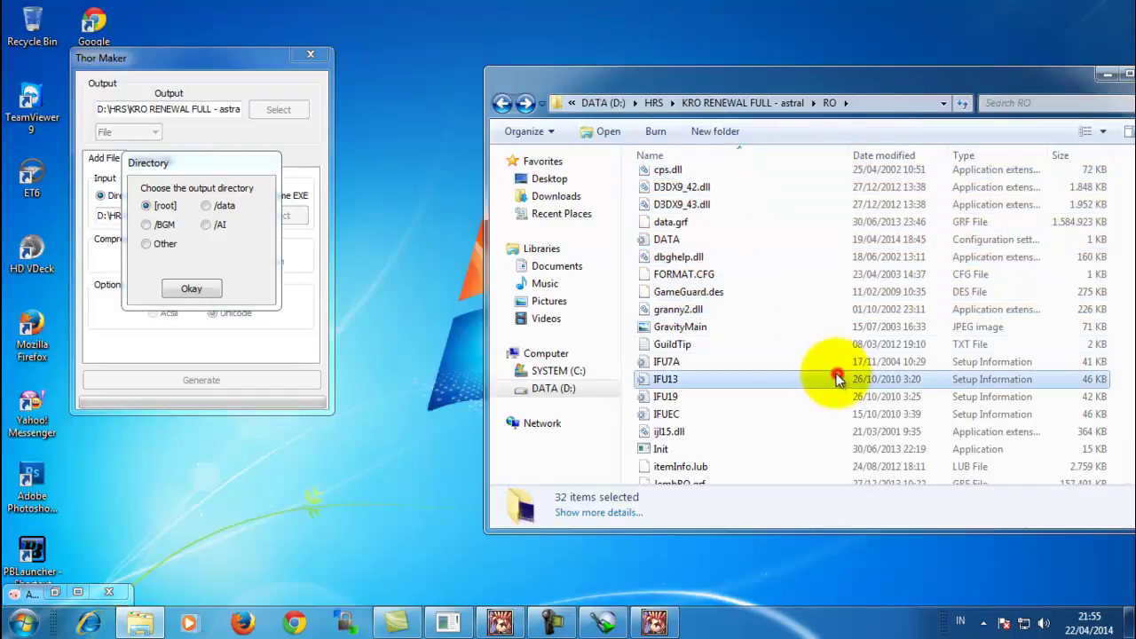
pyautogui.click(839, 379)
pyautogui.scroll(-15, 733, 355)
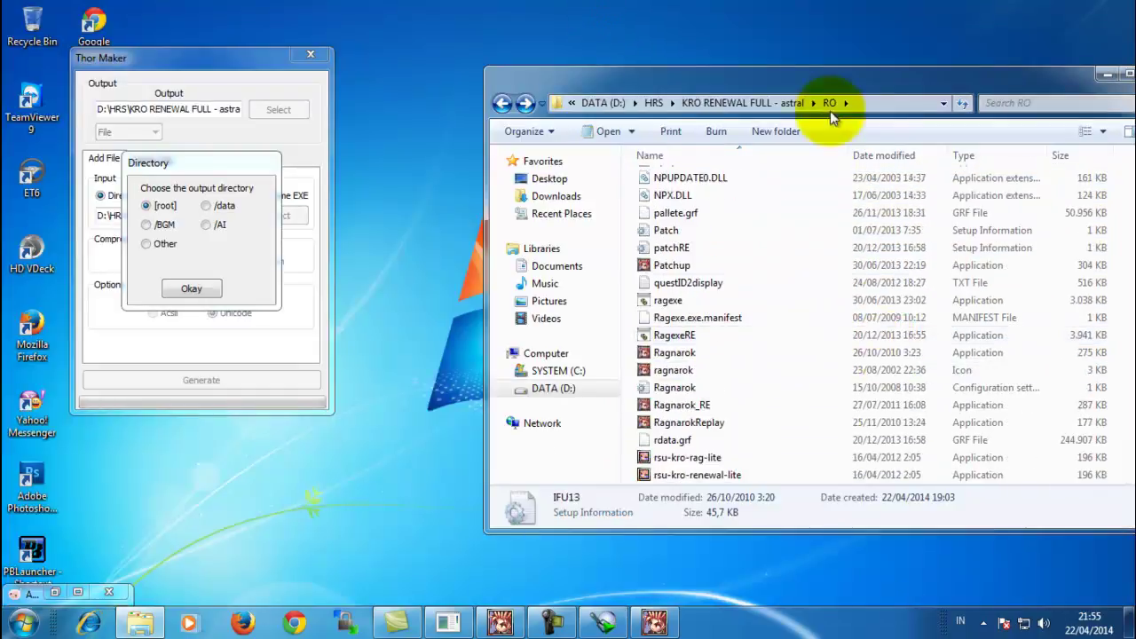
pyautogui.scroll(10, 788, 280)
pyautogui.scroll(3, 738, 309)
pyautogui.moveTo(787, 76); pyautogui.dragTo(699, 29)
pyautogui.scroll(4, 764, 240)
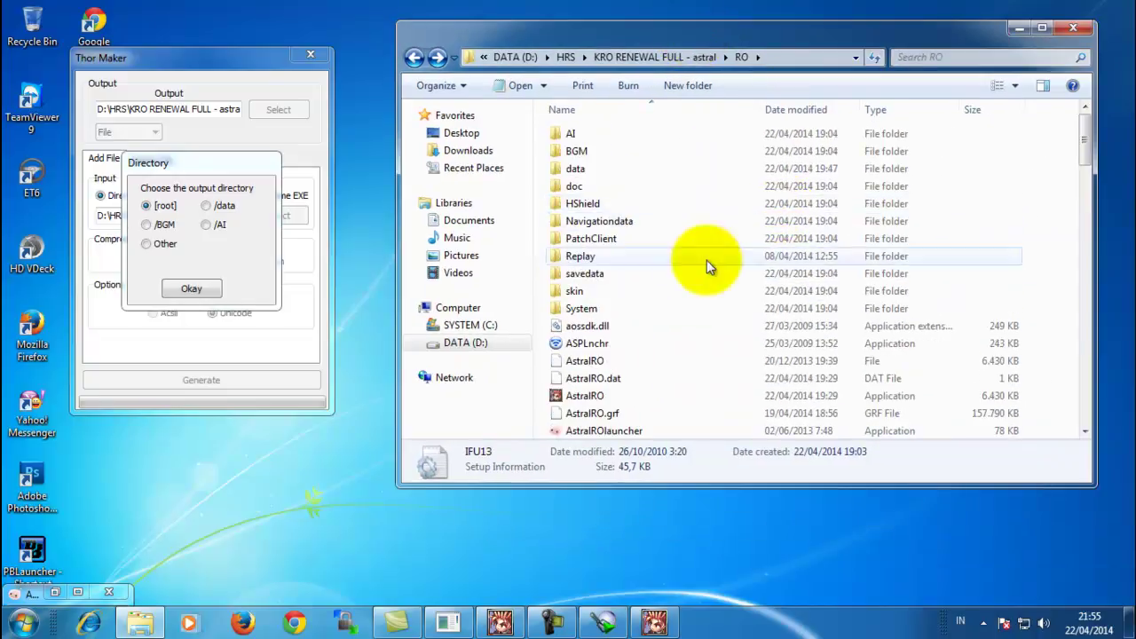
pyautogui.doubleClick(581, 308)
pyautogui.press('BackSpace')
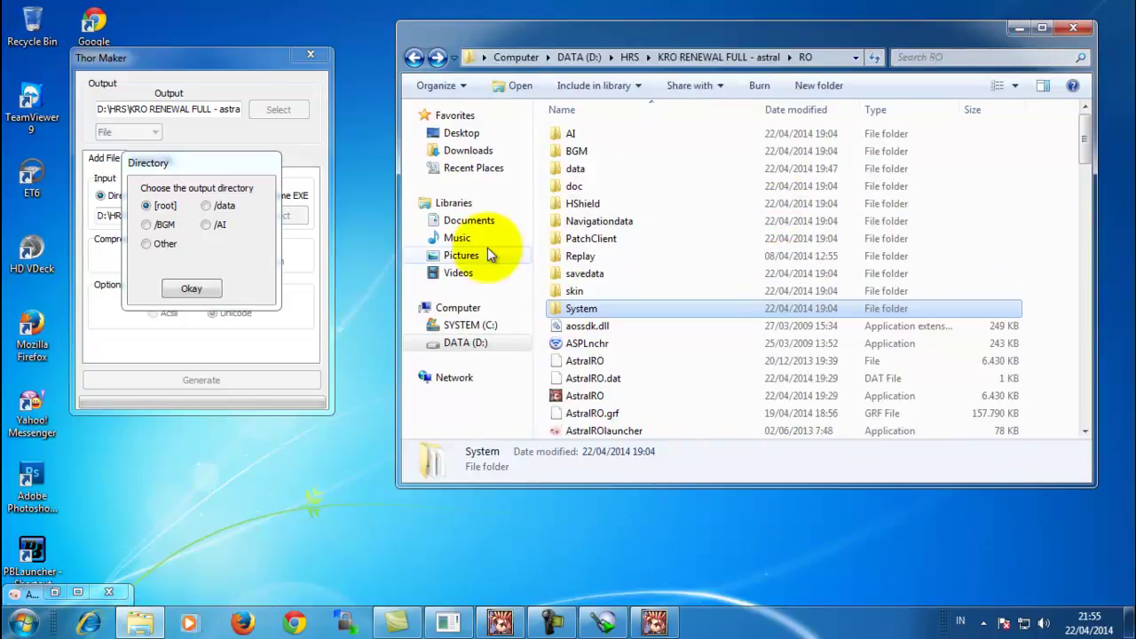
# - Confirm [root] as the output directory and generate the testpatchitem.thor patch
pyautogui.moveTo(169, 172); pyautogui.dragTo(274, 115)
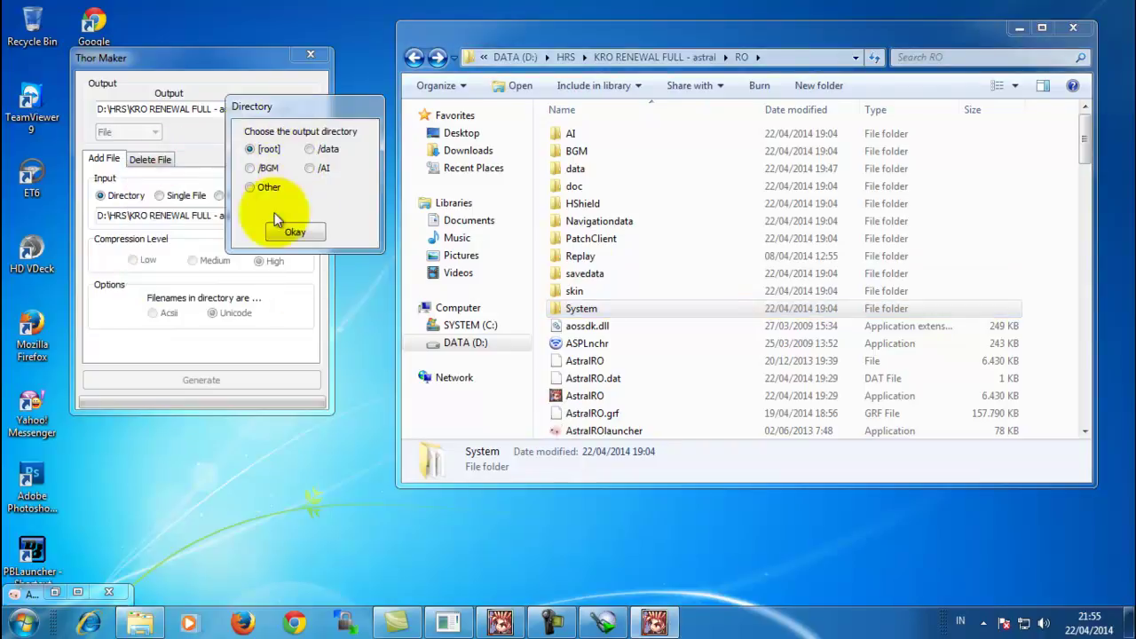
pyautogui.click(295, 231)
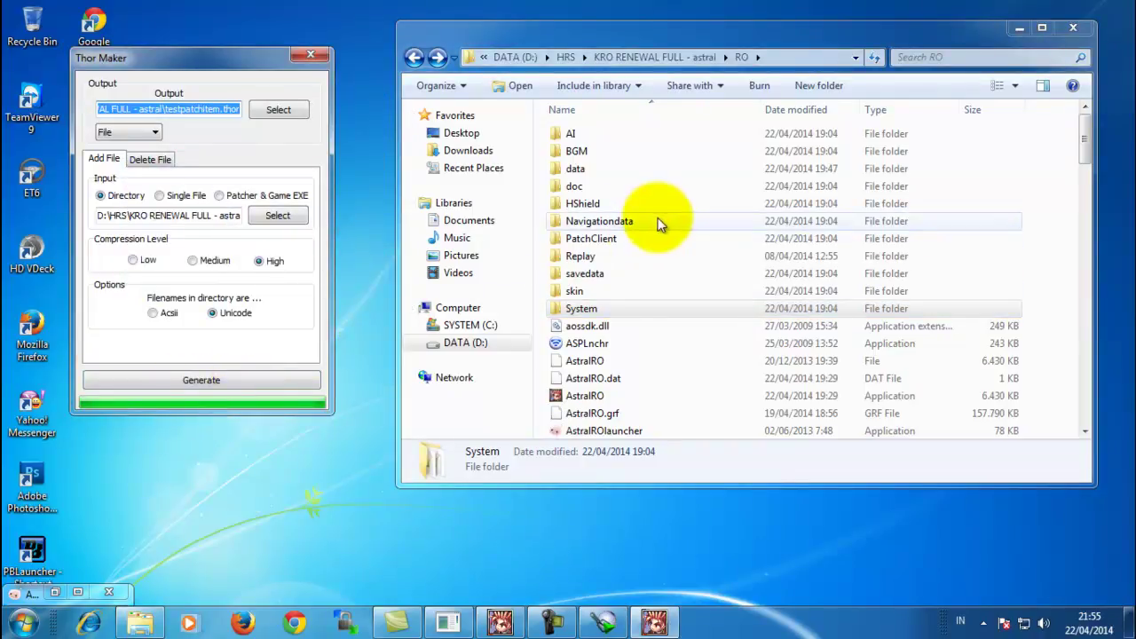
# - Locate the generated testpatchitem.thor in the KRO RENEWAL FULL - astral folder and close Thor Maker
pyautogui.click(633, 56)
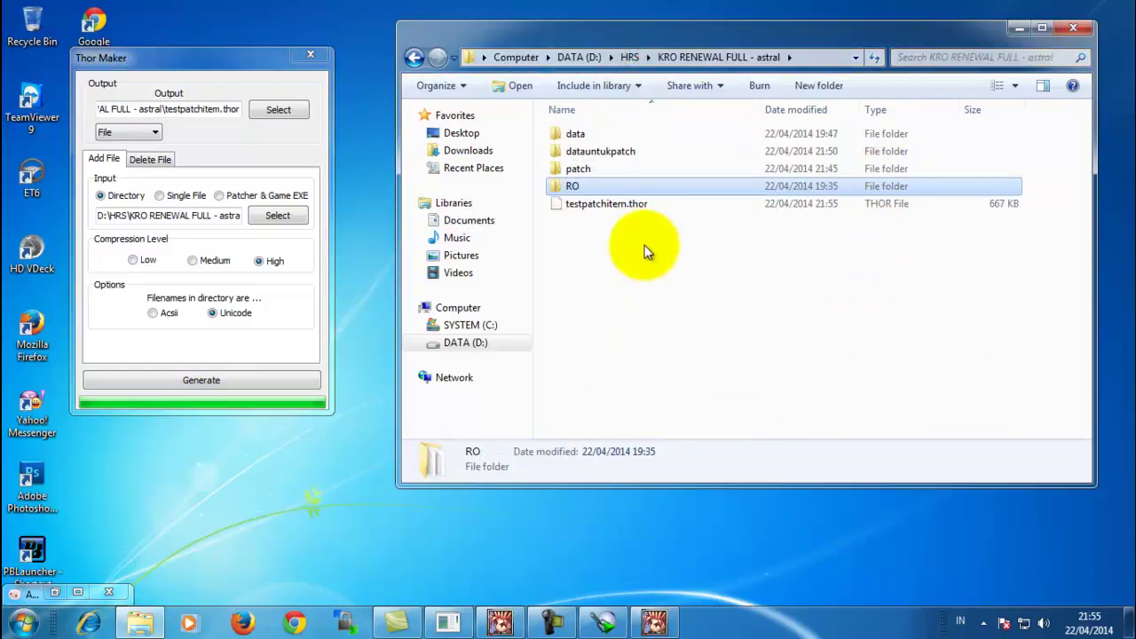
pyautogui.click(636, 205)
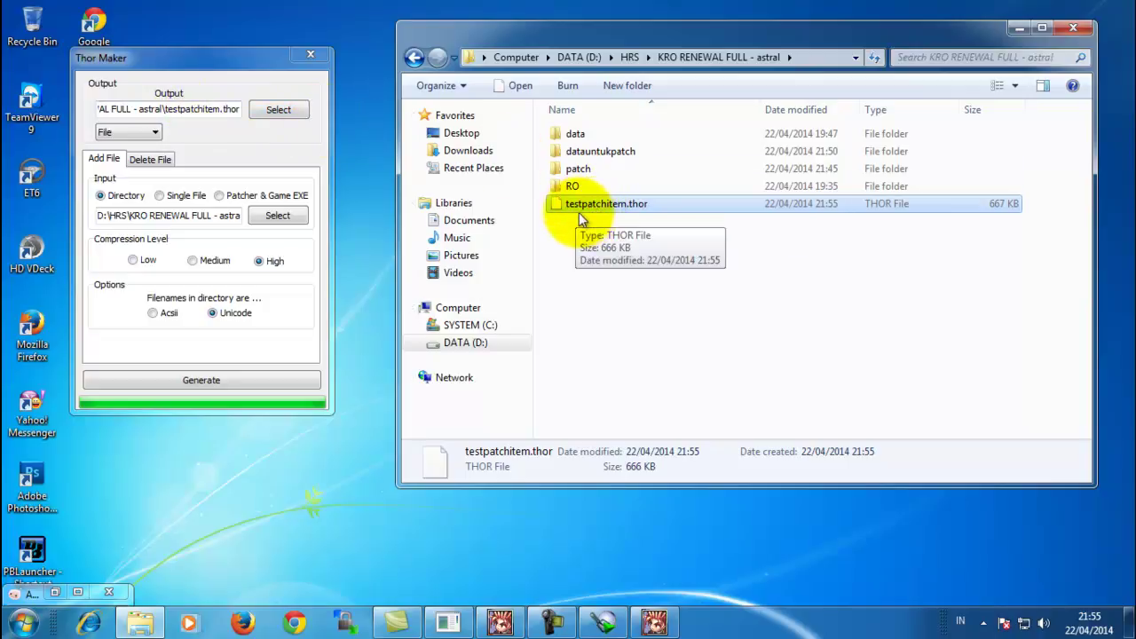
pyautogui.click(307, 56)
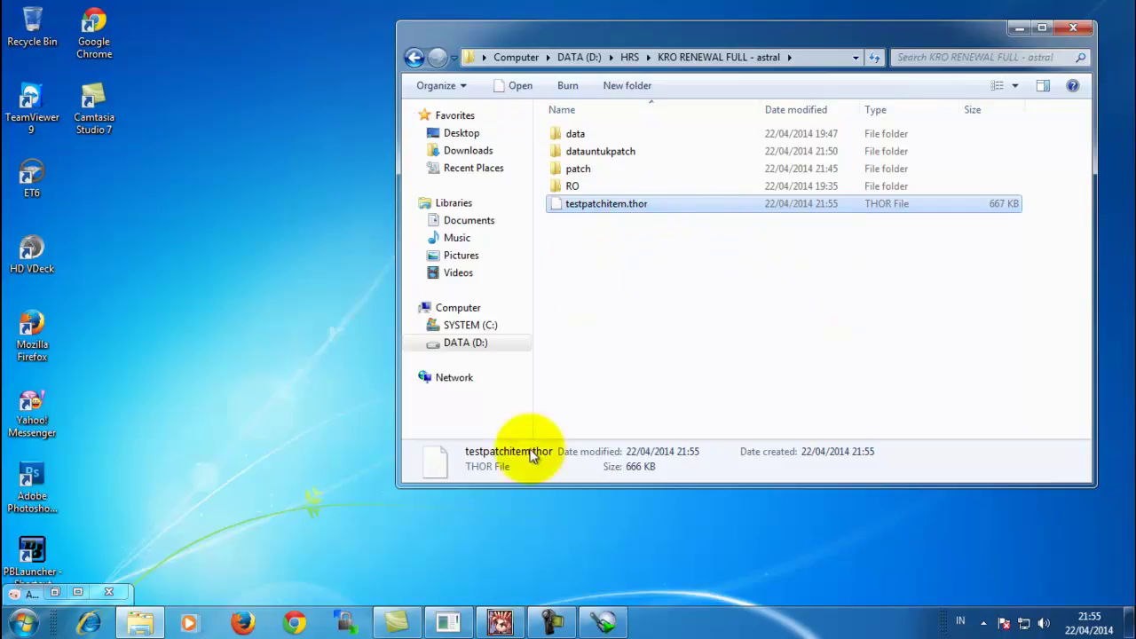
# - Switch to WinSCP and connect to the server with the recent astral root session
pyautogui.rightClick(352, 626)
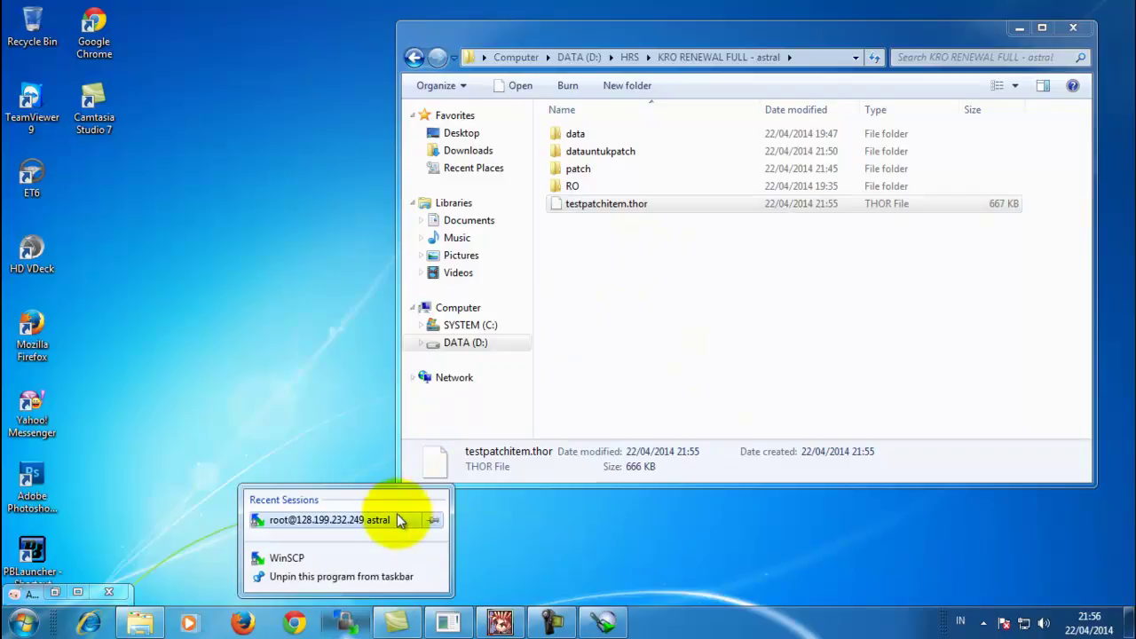
pyautogui.click(701, 208)
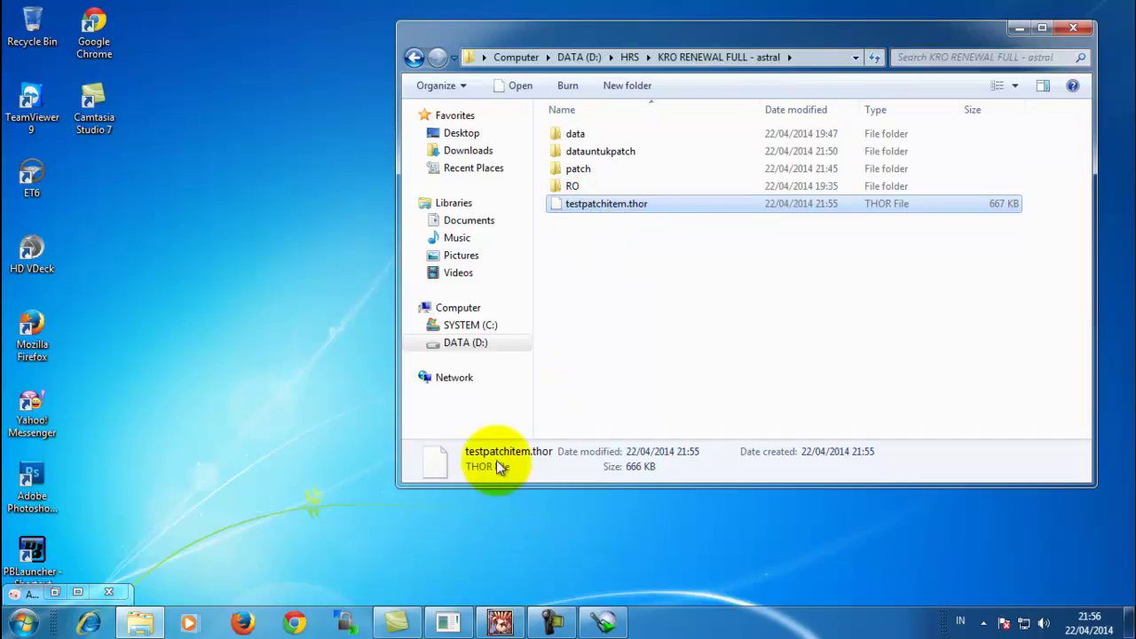
pyautogui.rightClick(361, 621)
pyautogui.click(346, 520)
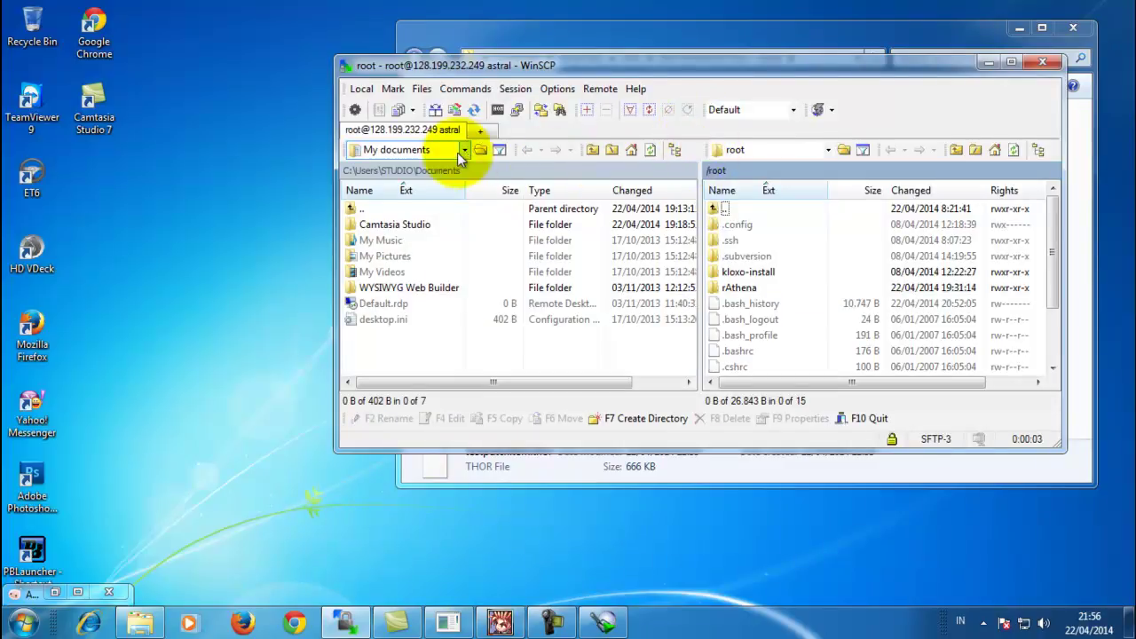
# - Open the remote directory /home/kloxo/httpd/default on the server
pyautogui.click(844, 150)
pyautogui.moveTo(647, 115); pyautogui.dragTo(282, 134)
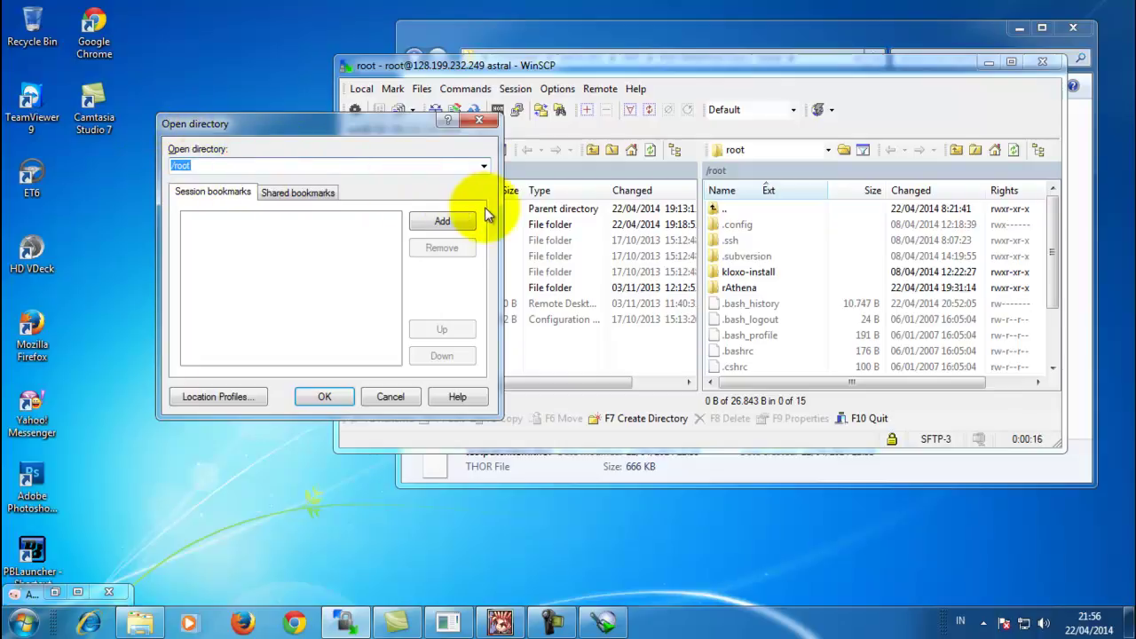
pyautogui.click(196, 168)
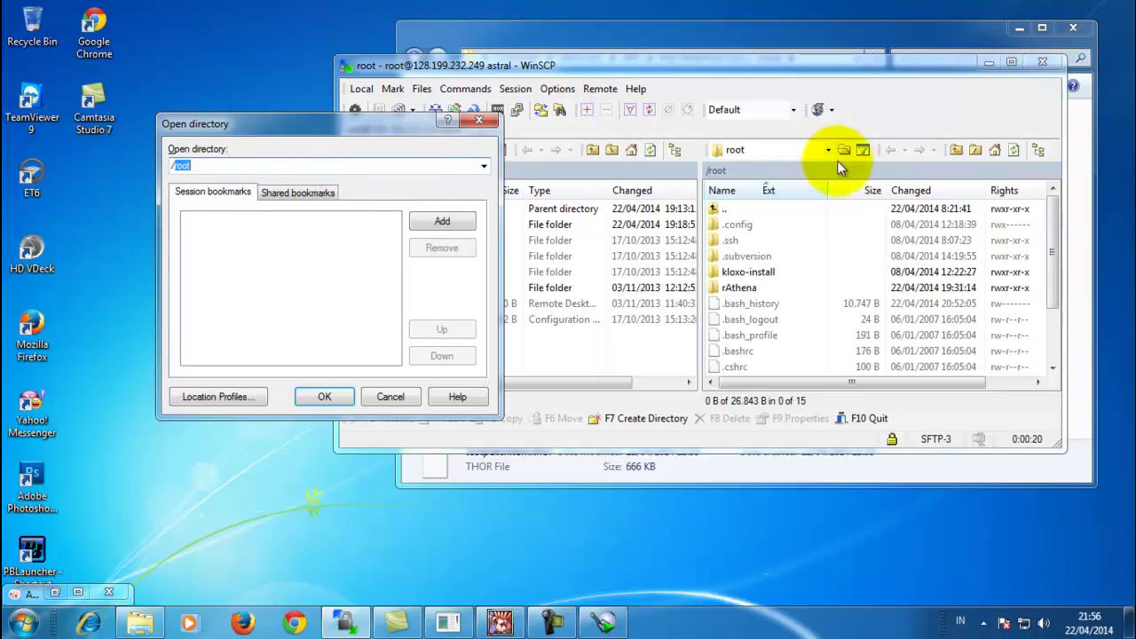
pyautogui.moveTo(409, 129); pyautogui.dragTo(318, 203)
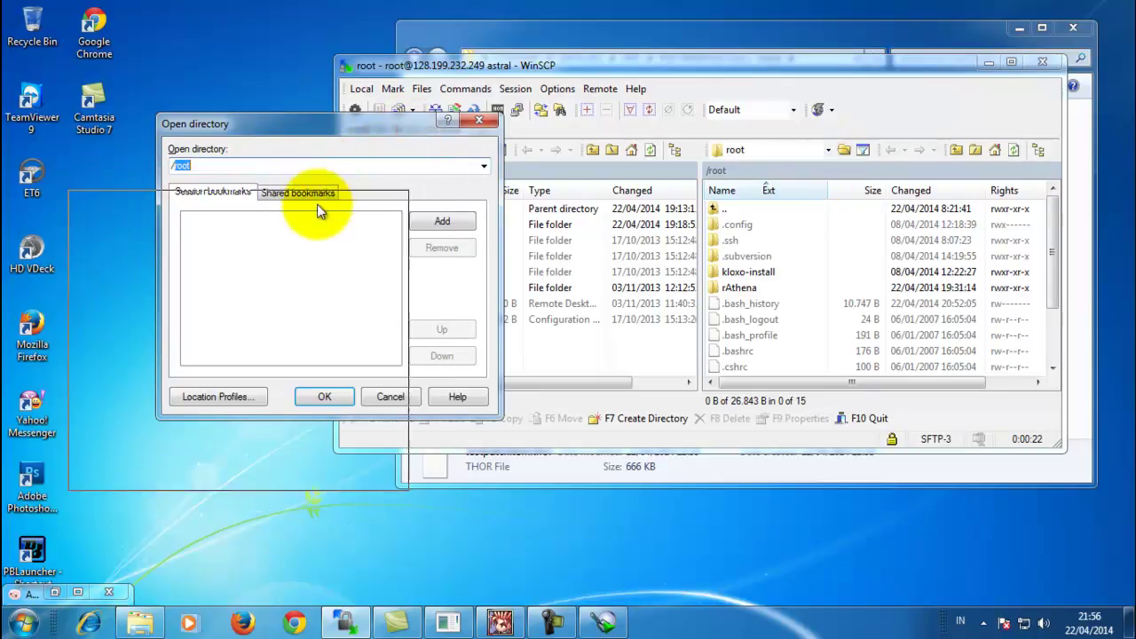
pyautogui.click(190, 241)
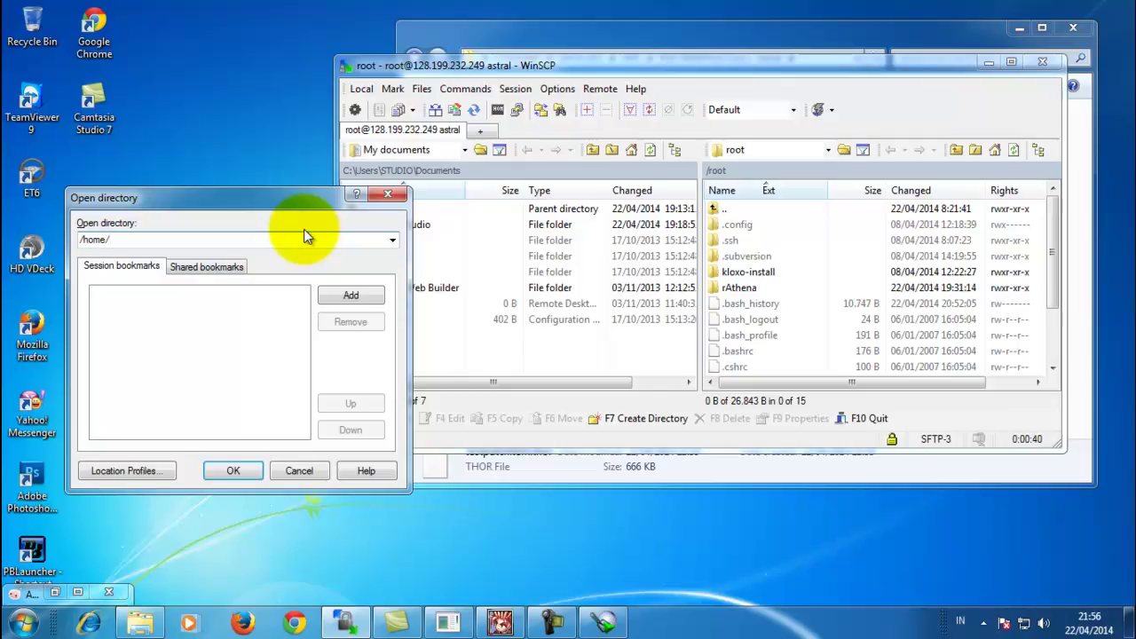
pyautogui.write('oox')
pyautogui.press('BackSpace')
pyautogui.press('BackSpace')
pyautogui.write('xo/httpd/default')
pyautogui.press('Return')
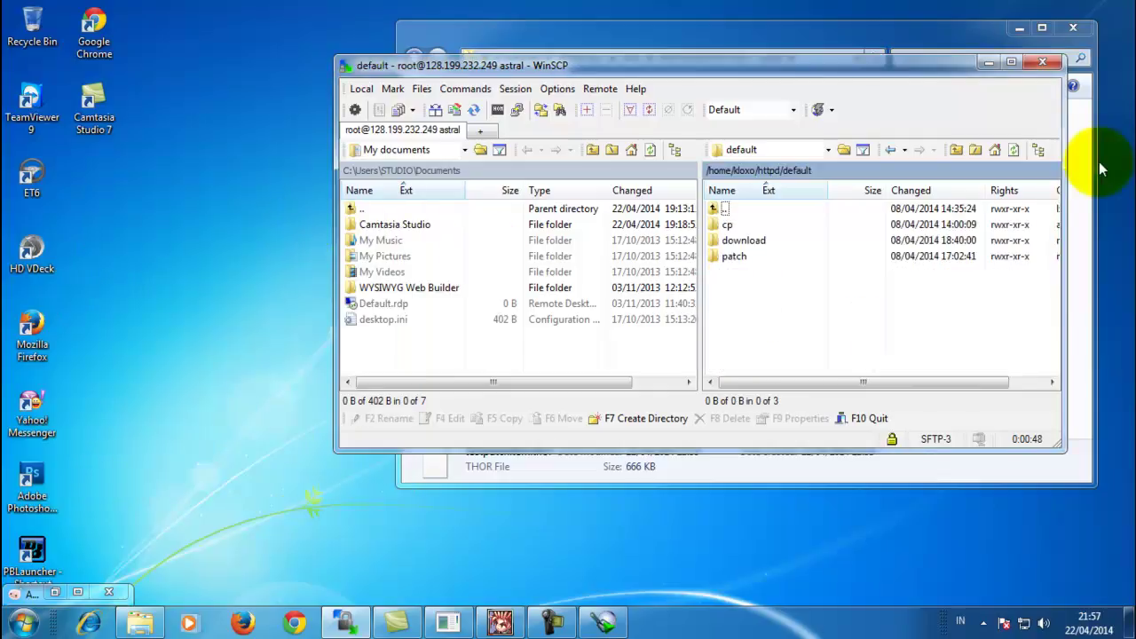
# - Examine the parts of the remote path /home/kloxo/httpd/default in the Open directory dialog, leaving it without changes
pyautogui.click(863, 150)
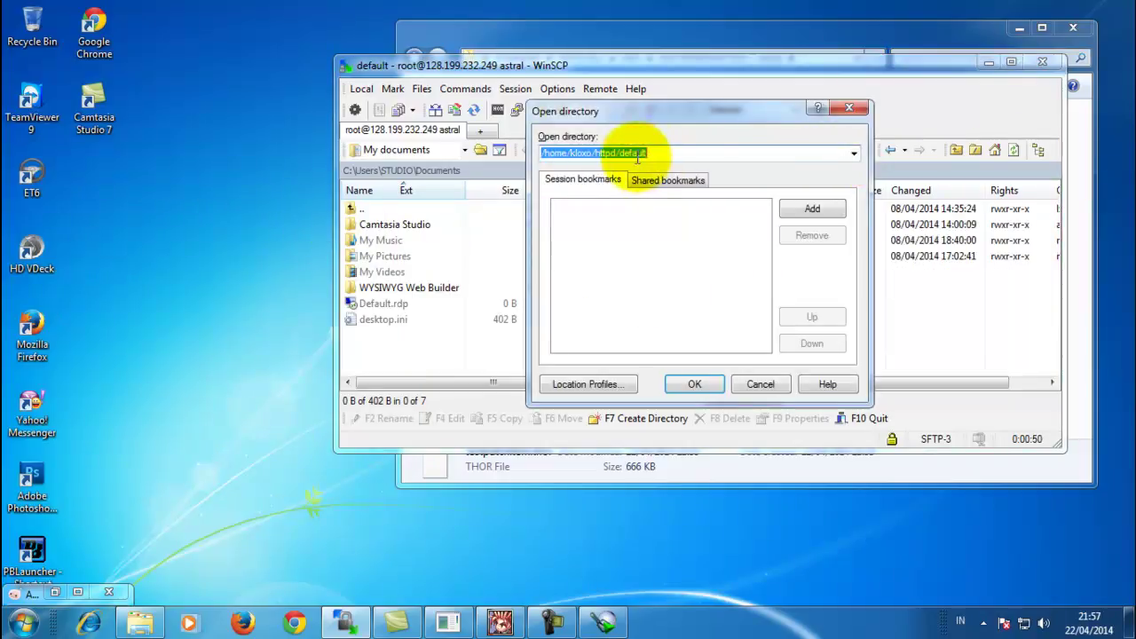
pyautogui.moveTo(654, 153); pyautogui.dragTo(537, 153)
pyautogui.moveTo(622, 111); pyautogui.dragTo(266, 160)
pyautogui.doubleClick(290, 200)
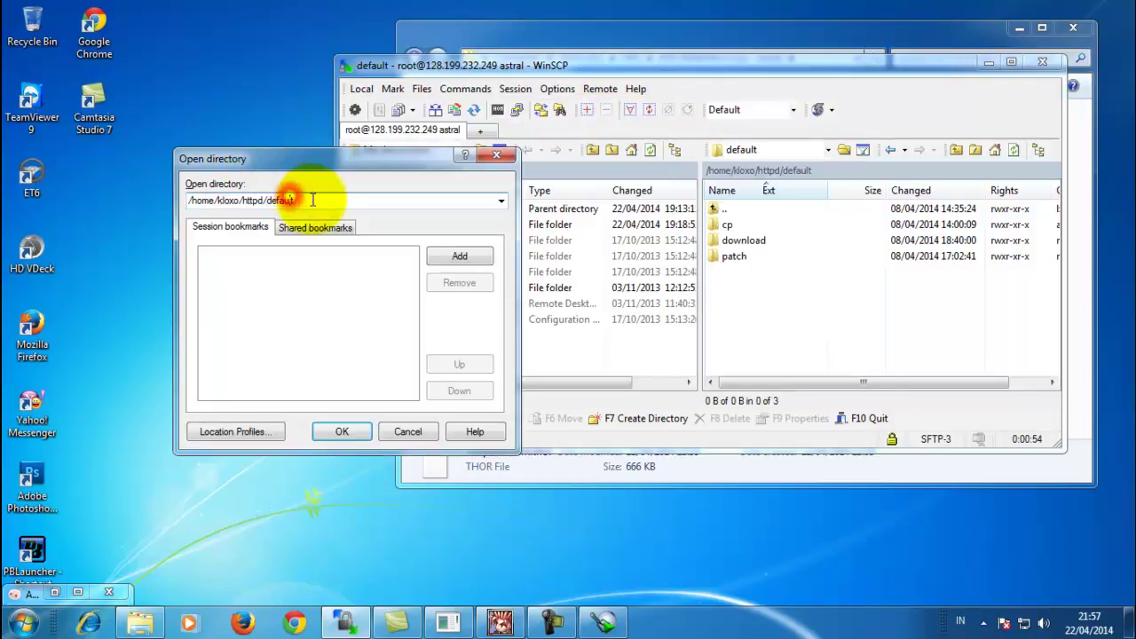
pyautogui.moveTo(300, 201); pyautogui.dragTo(98, 195)
pyautogui.click(202, 201)
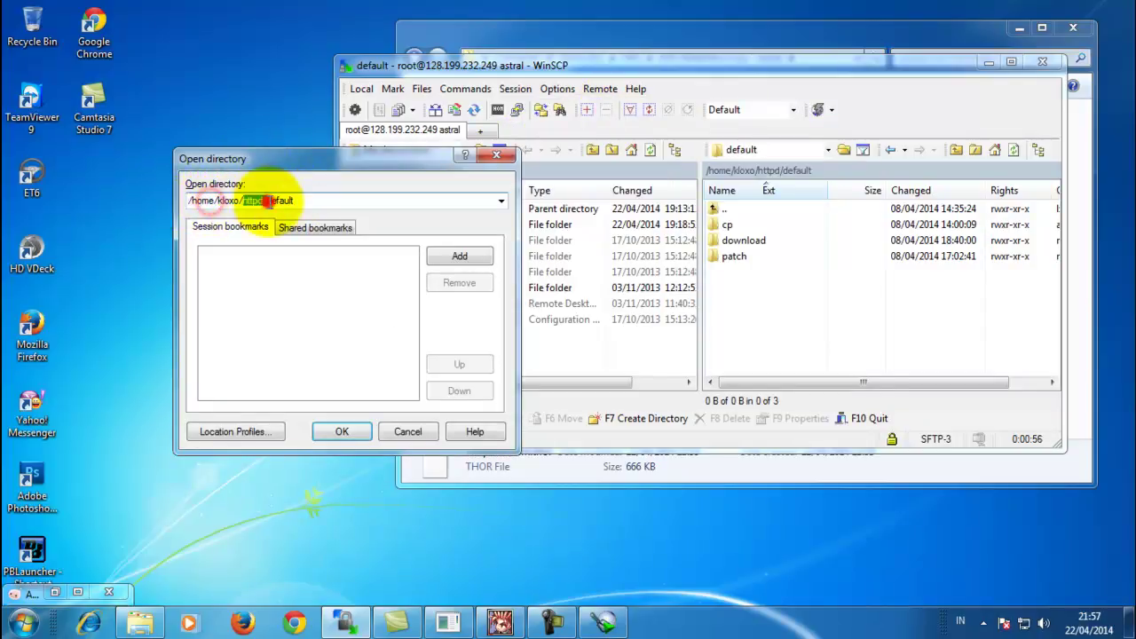
pyautogui.moveTo(300, 200); pyautogui.dragTo(267, 201)
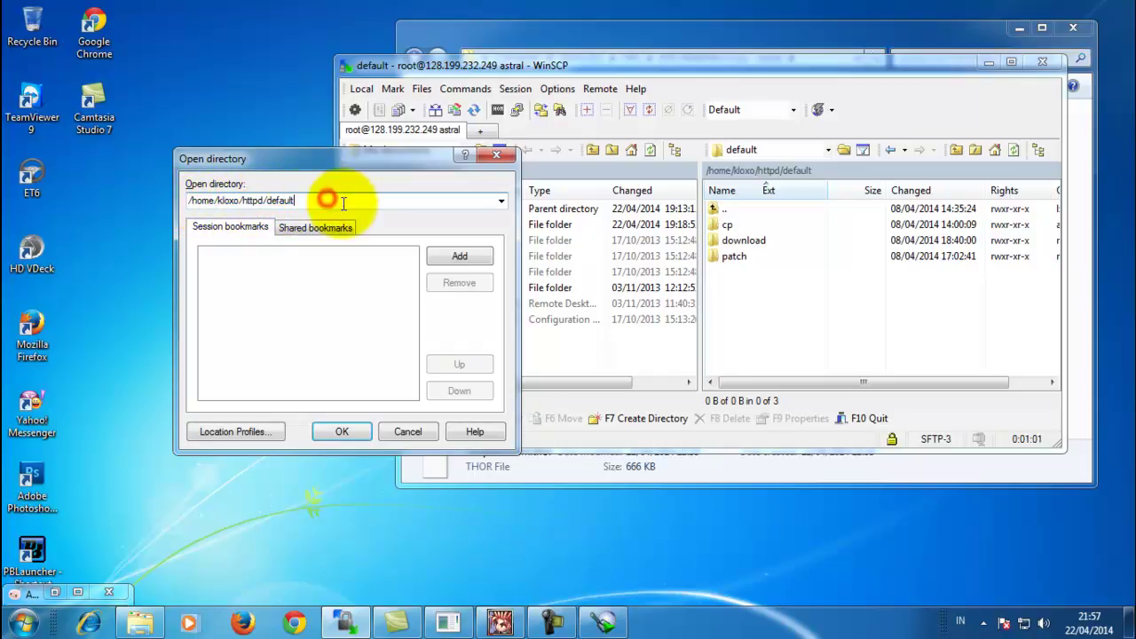
pyautogui.moveTo(345, 201); pyautogui.dragTo(152, 198)
pyautogui.click(190, 201)
pyautogui.doubleClick(194, 202)
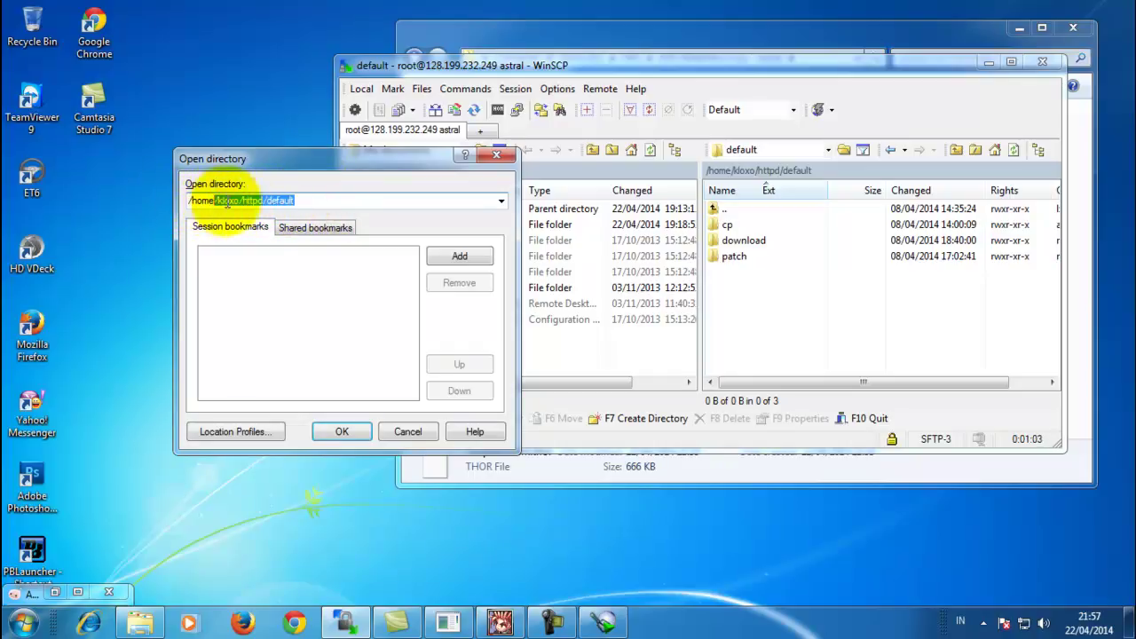
pyautogui.moveTo(352, 197); pyautogui.dragTo(158, 201)
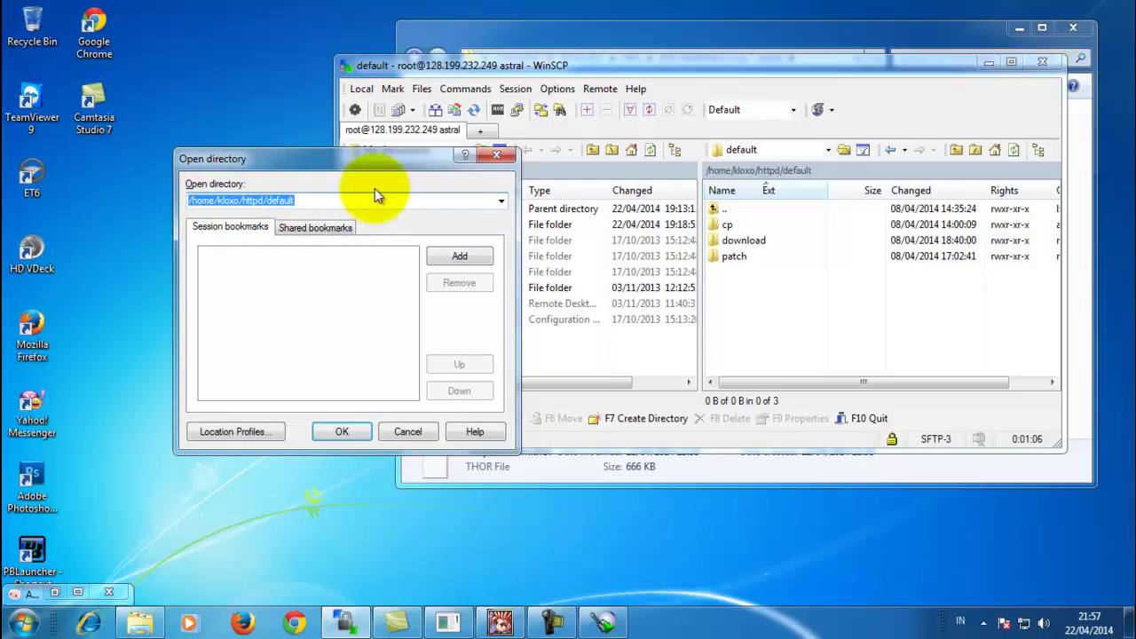
pyautogui.click(498, 157)
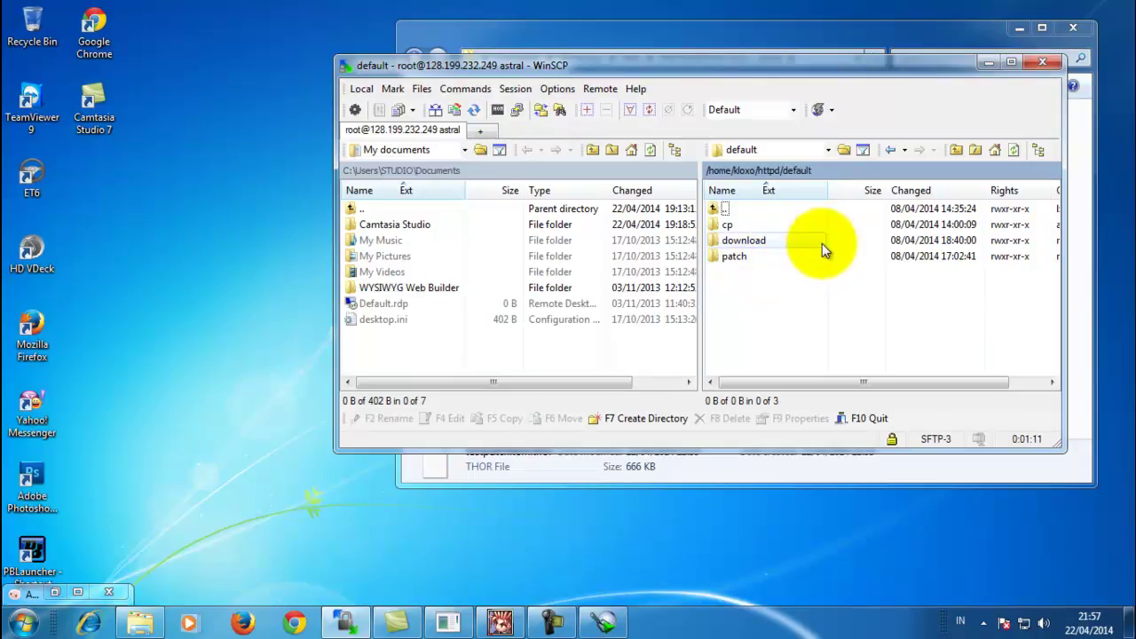
pyautogui.click(786, 315)
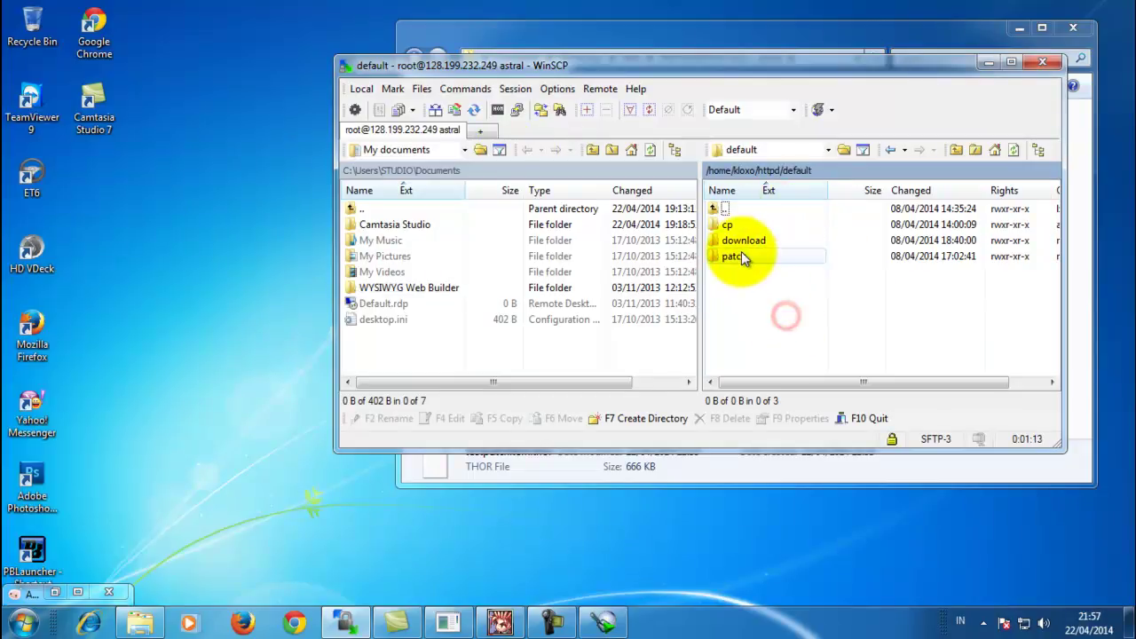
pyautogui.click(742, 255)
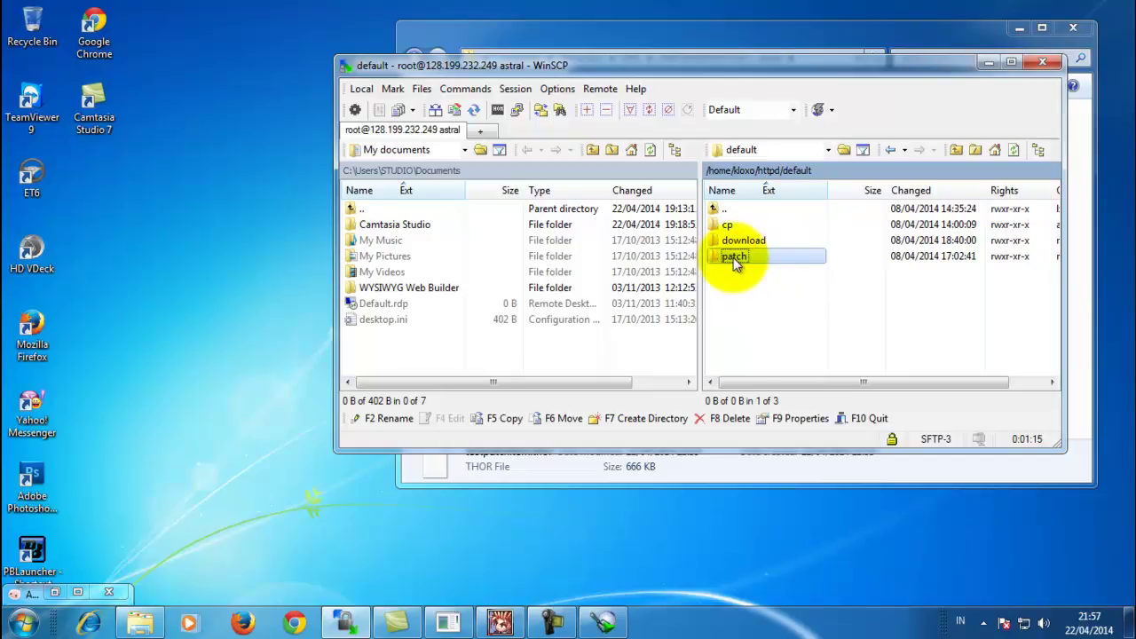
pyautogui.click(756, 271)
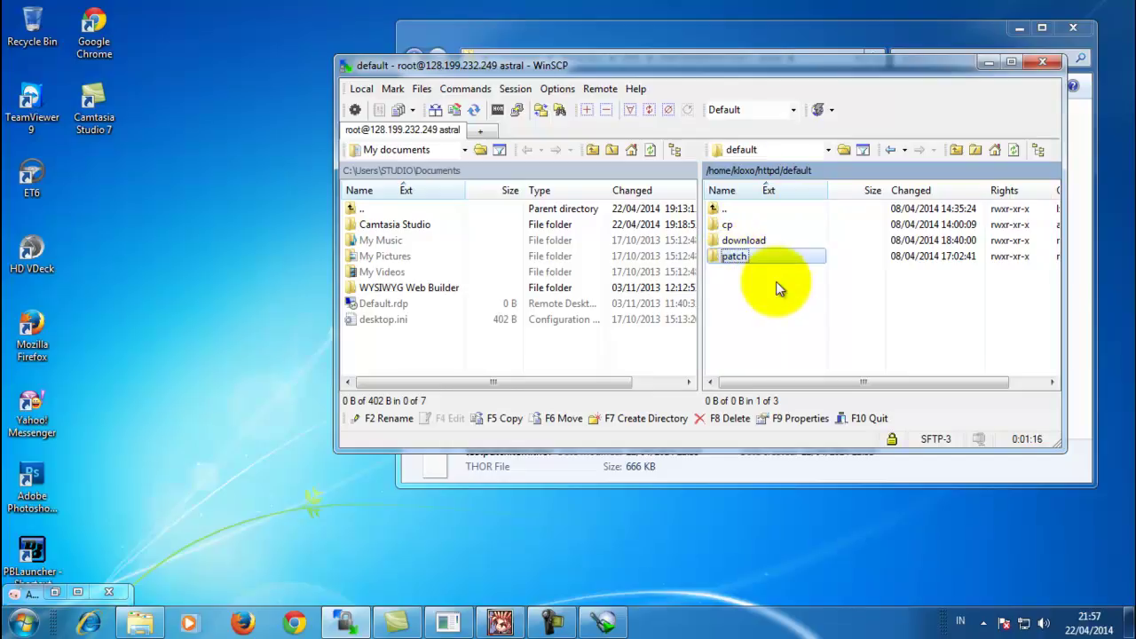
pyautogui.click(752, 268)
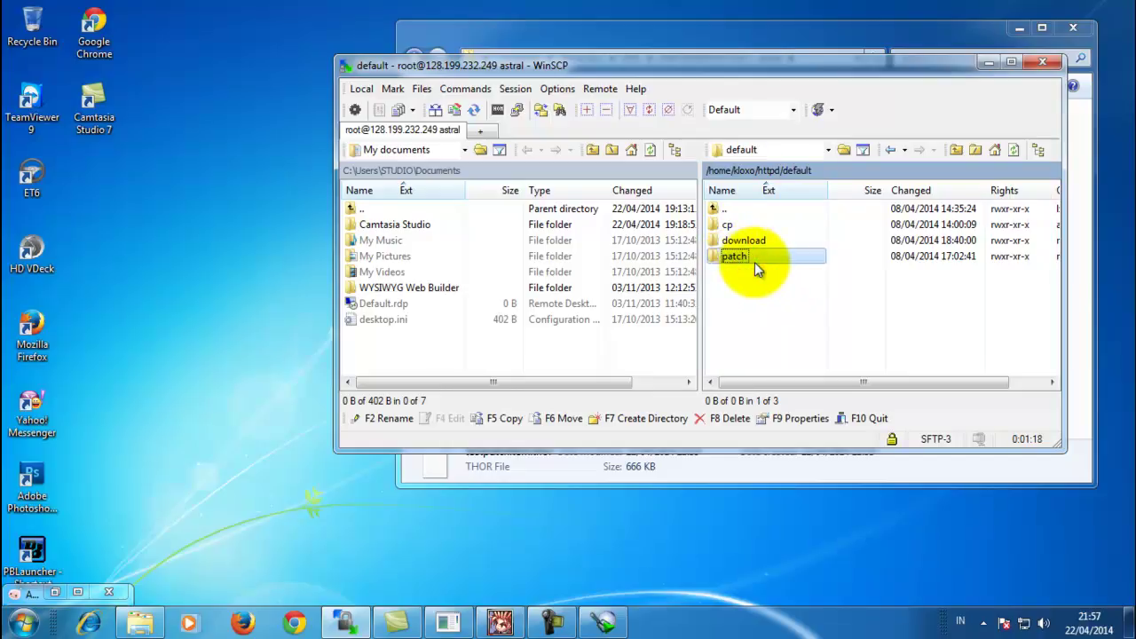
pyautogui.click(761, 258)
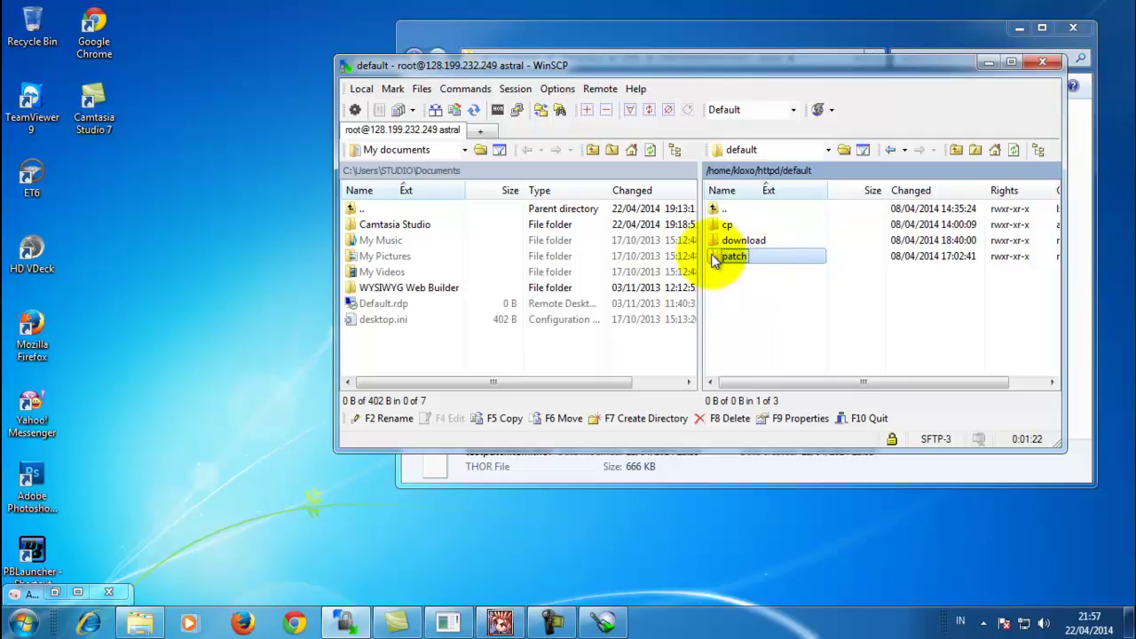
pyautogui.click(751, 227)
pyautogui.click(756, 257)
pyautogui.moveTo(807, 315); pyautogui.dragTo(733, 231)
pyautogui.click(782, 311)
pyautogui.moveTo(815, 310)
pyautogui.mouseDown()
pyautogui.moveTo(737, 242)
pyautogui.moveTo(759, 289)
pyautogui.moveTo(716, 207)
pyautogui.moveTo(812, 309)
pyautogui.mouseUp()
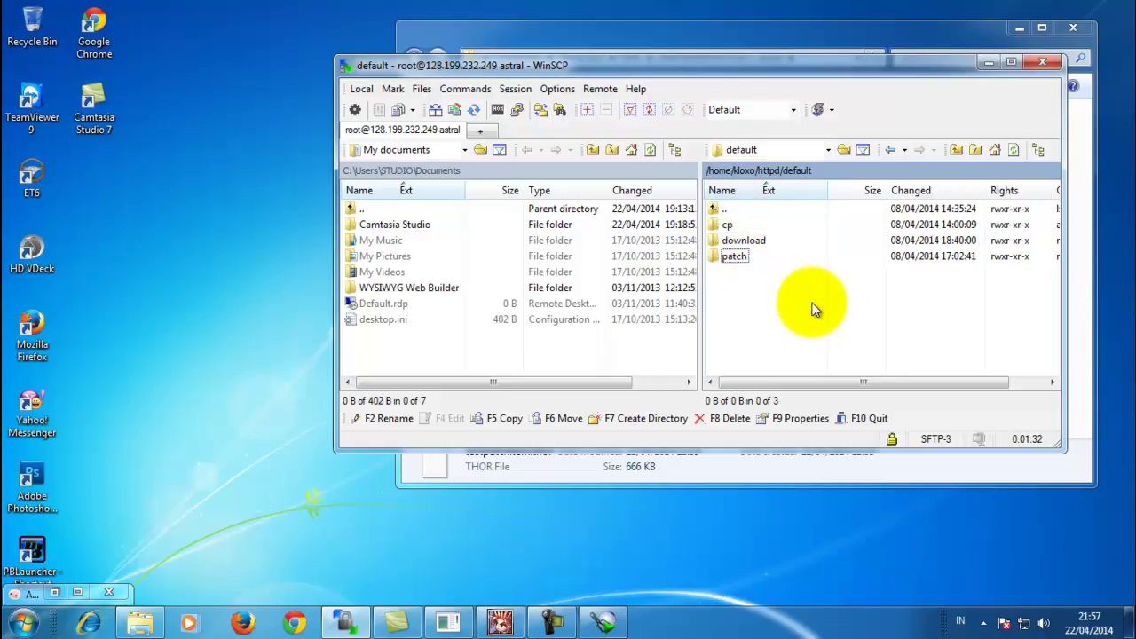
# - Open the data subfolder inside the server's patch folder
pyautogui.doubleClick(744, 256)
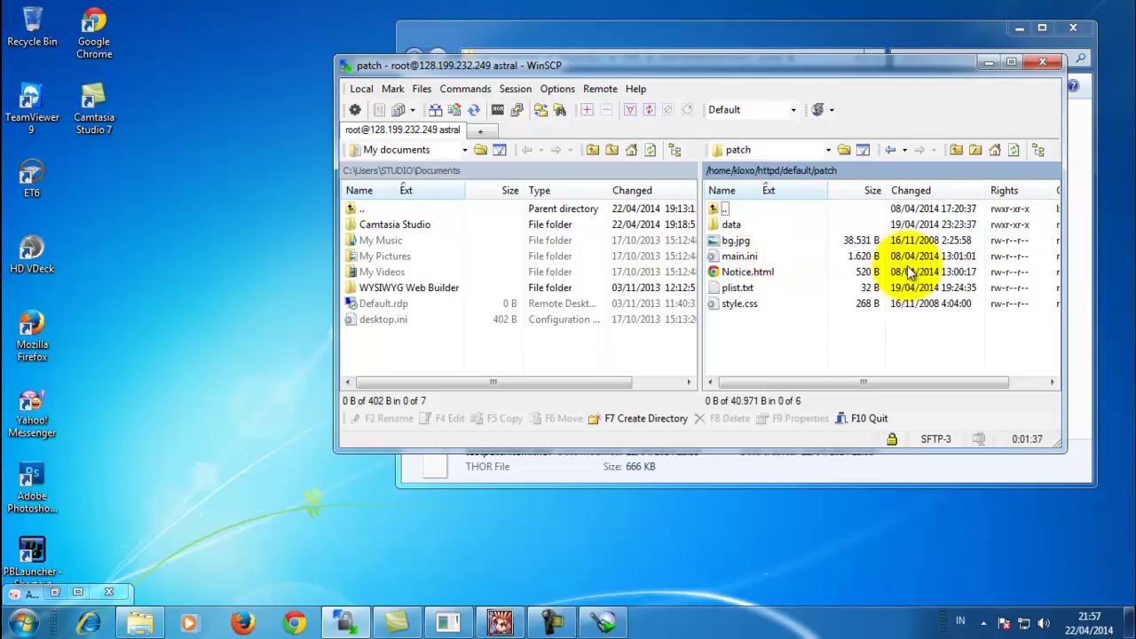
pyautogui.moveTo(731, 224); pyautogui.dragTo(862, 277)
pyautogui.doubleClick(730, 224)
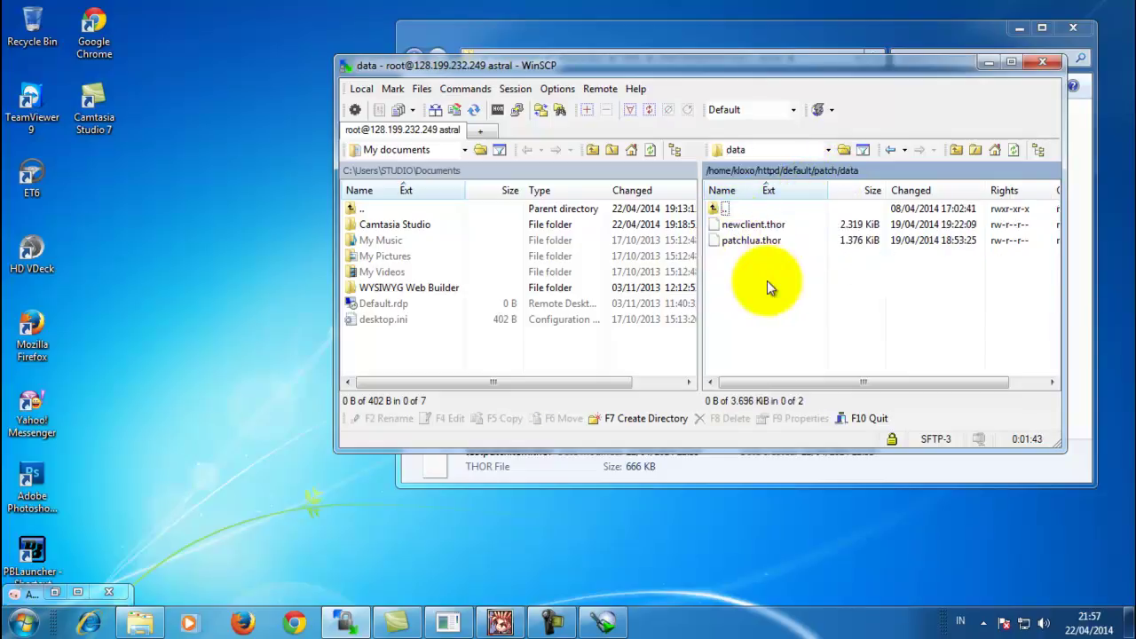
# - Arrange the WinSCP and folder windows side by side and upload testpatchitem.thor to the server's patch/data folder
pyautogui.moveTo(724, 71); pyautogui.dragTo(484, 98)
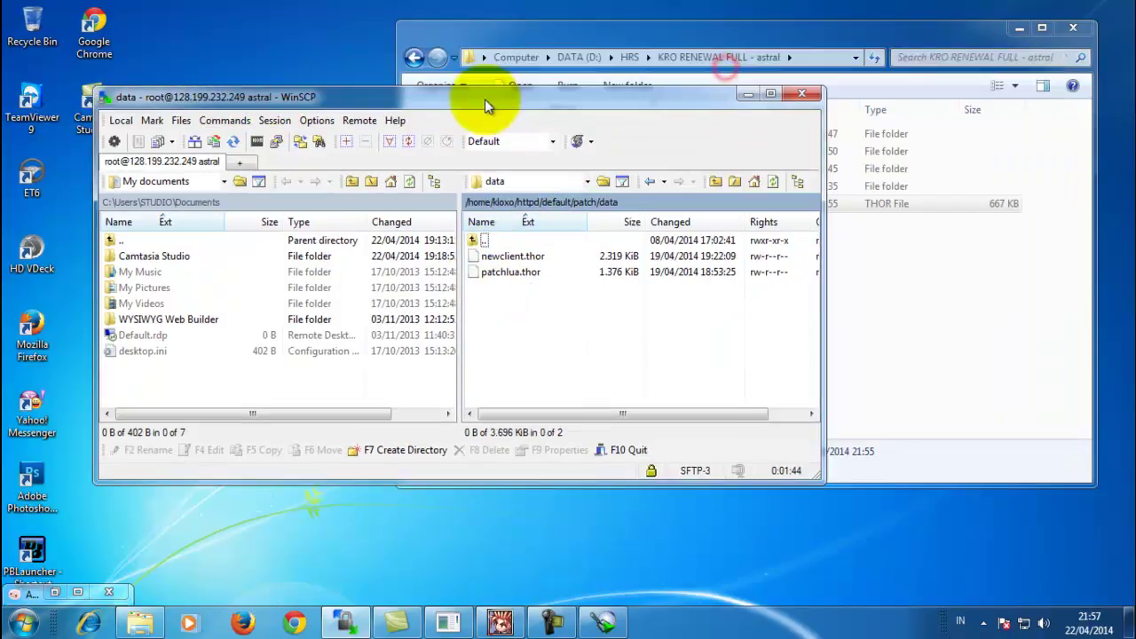
pyautogui.click(964, 389)
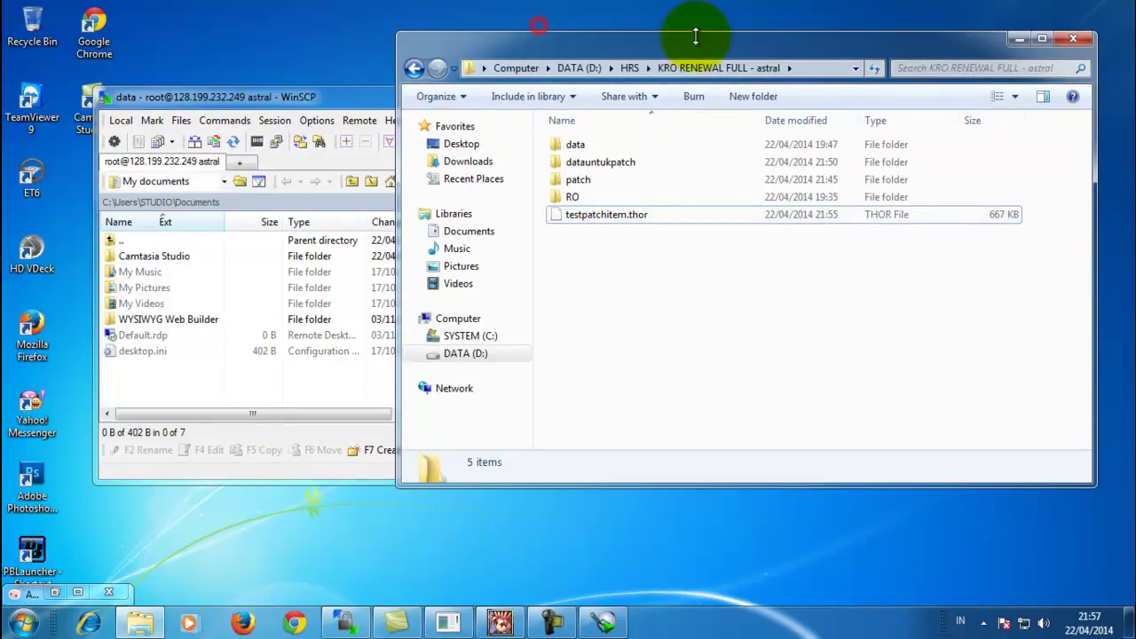
pyautogui.moveTo(588, 37); pyautogui.dragTo(885, 45)
pyautogui.click(888, 214)
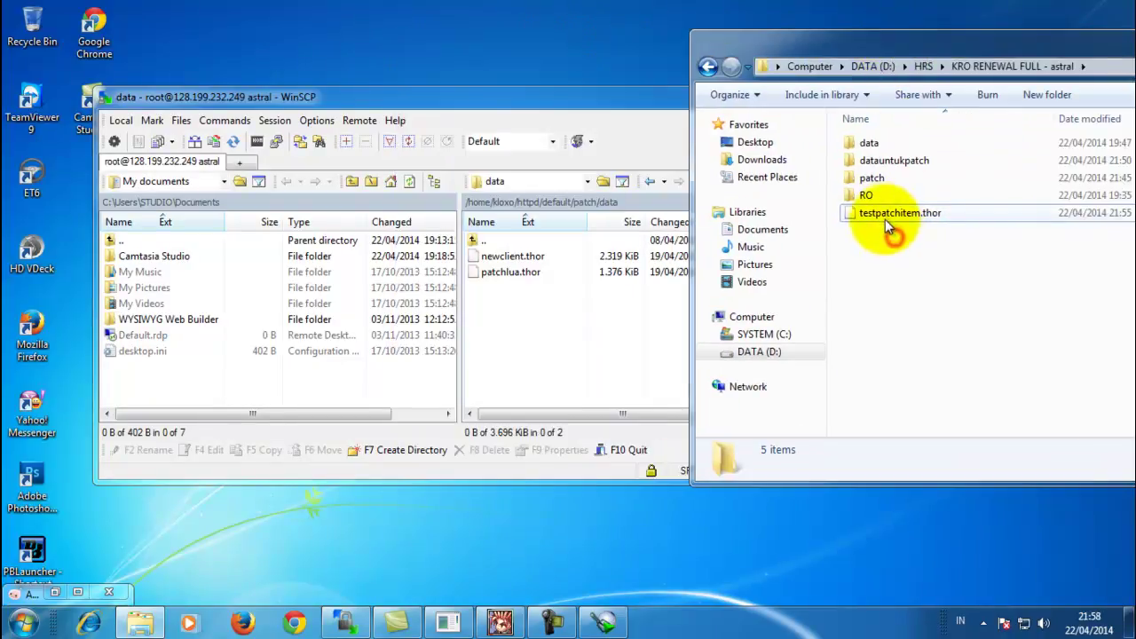
pyautogui.moveTo(910, 214); pyautogui.dragTo(671, 310)
pyautogui.moveTo(603, 323); pyautogui.dragTo(599, 323)
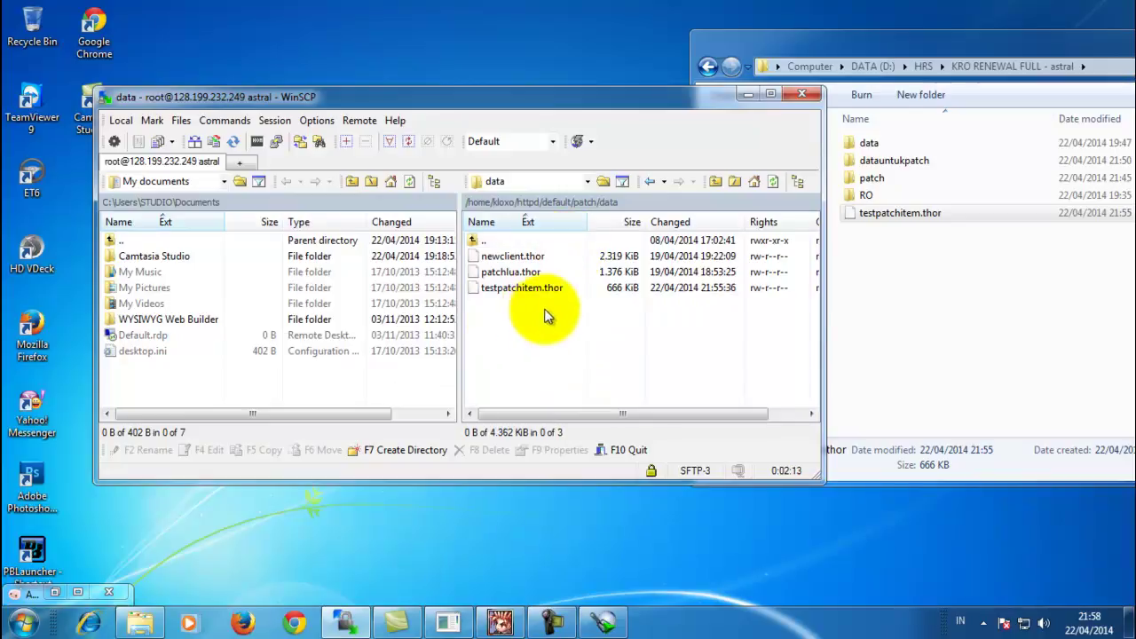
pyautogui.click(555, 289)
pyautogui.click(535, 291)
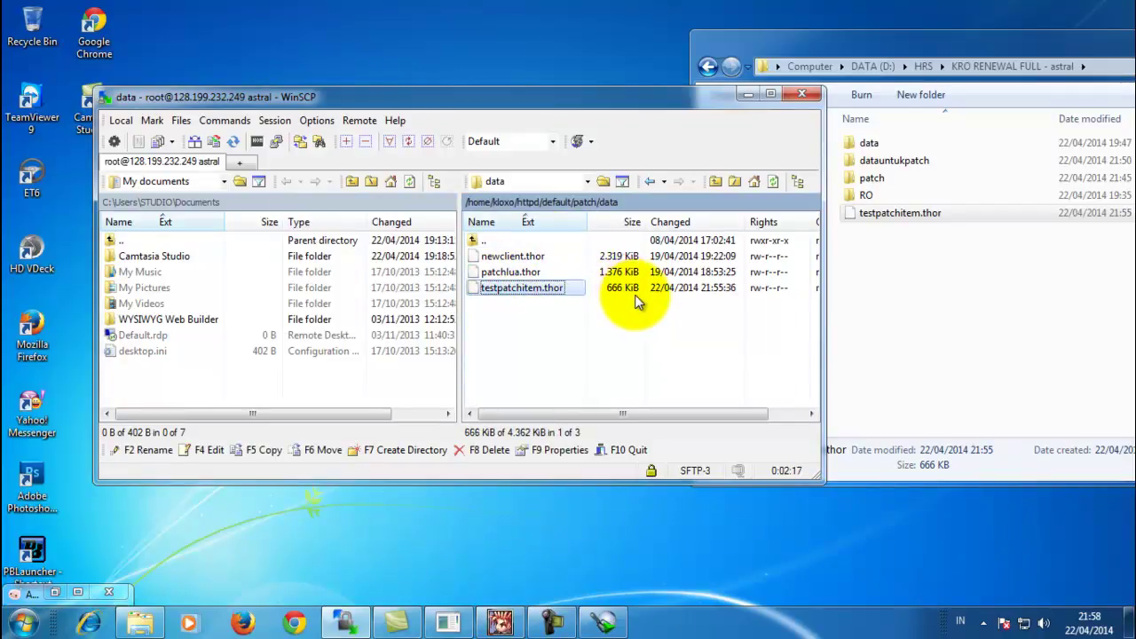
pyautogui.click(561, 321)
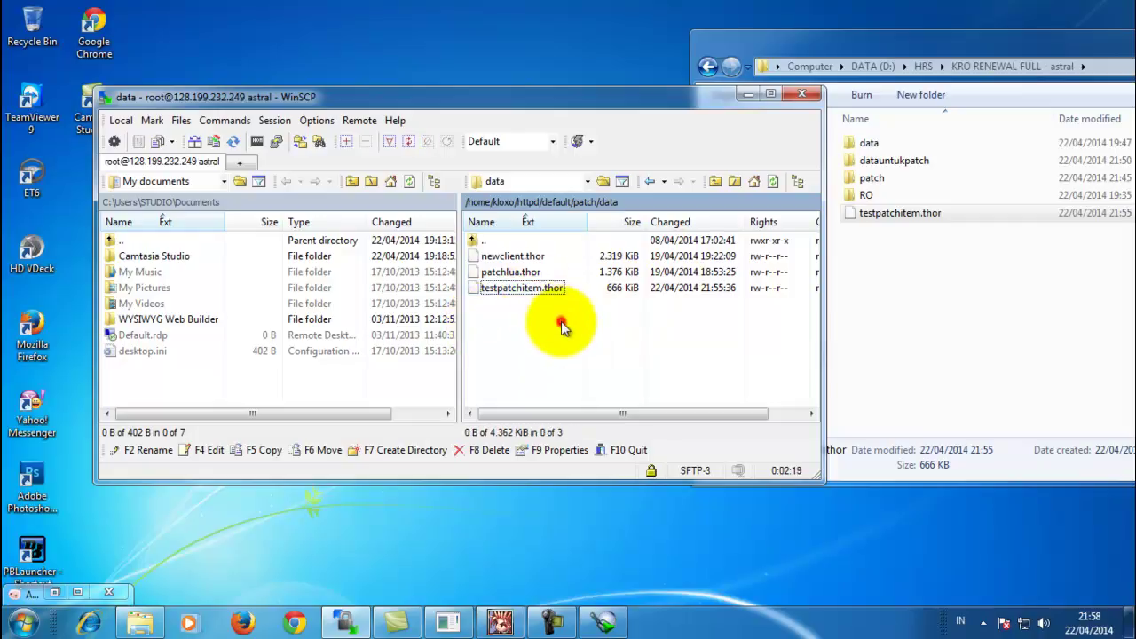
# - Go up to the server's patch folder and select plist.txt
pyautogui.click(484, 240)
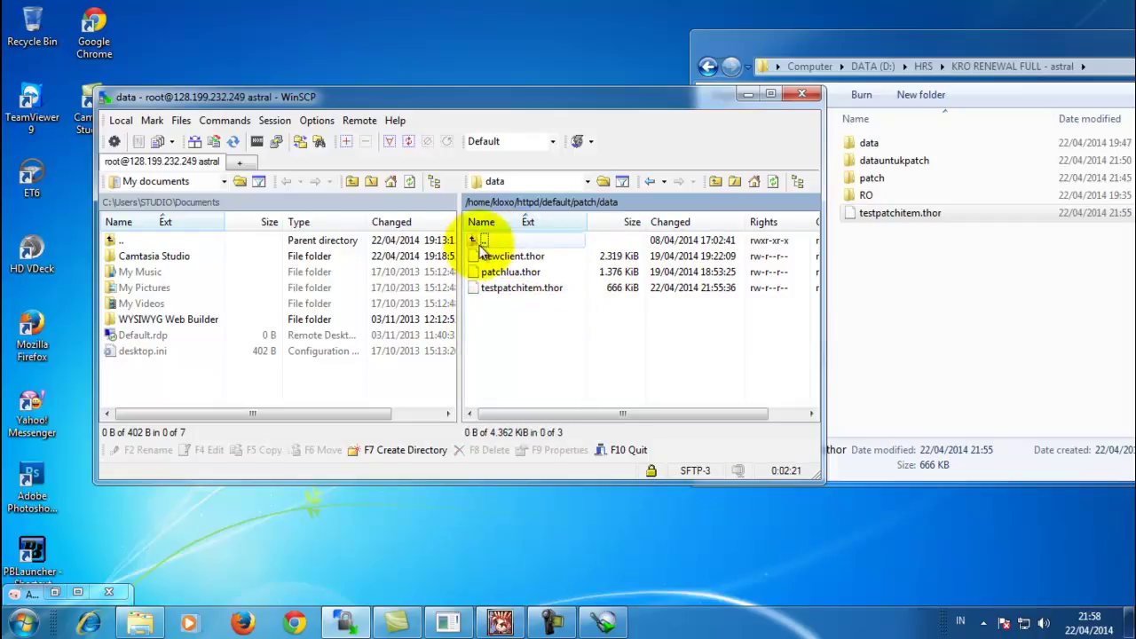
pyautogui.doubleClick(489, 241)
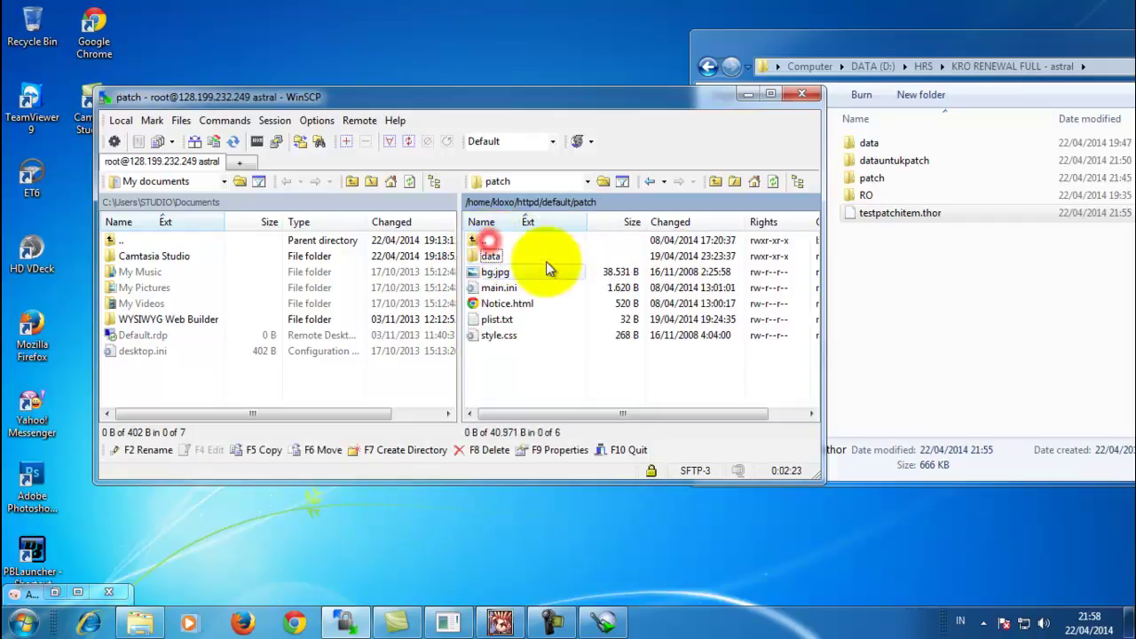
pyautogui.click(527, 320)
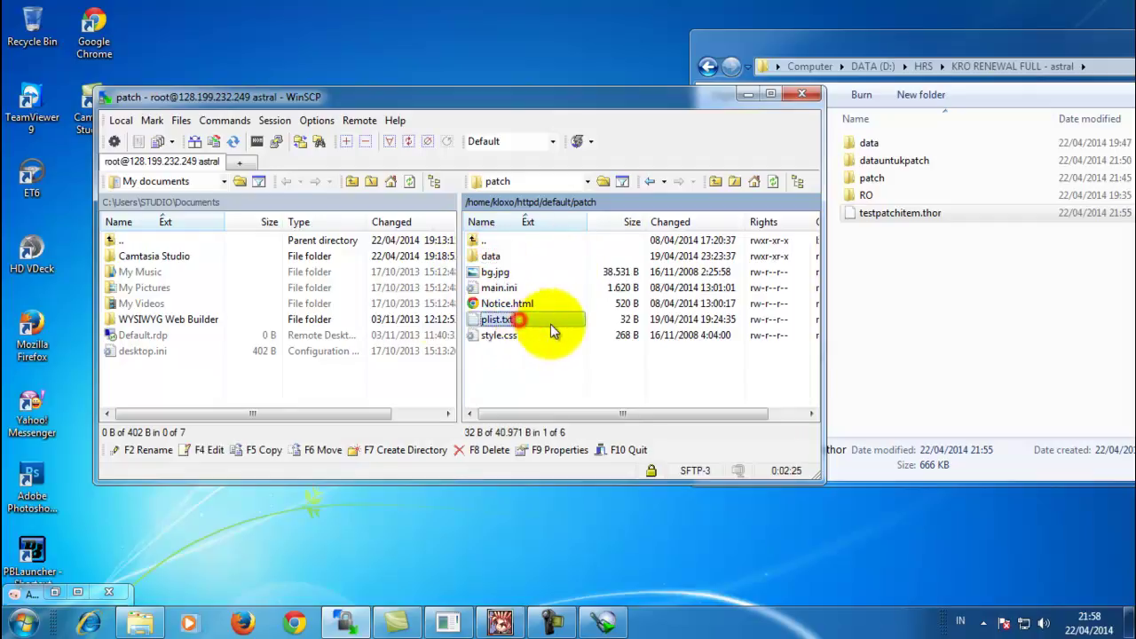
pyautogui.click(487, 324)
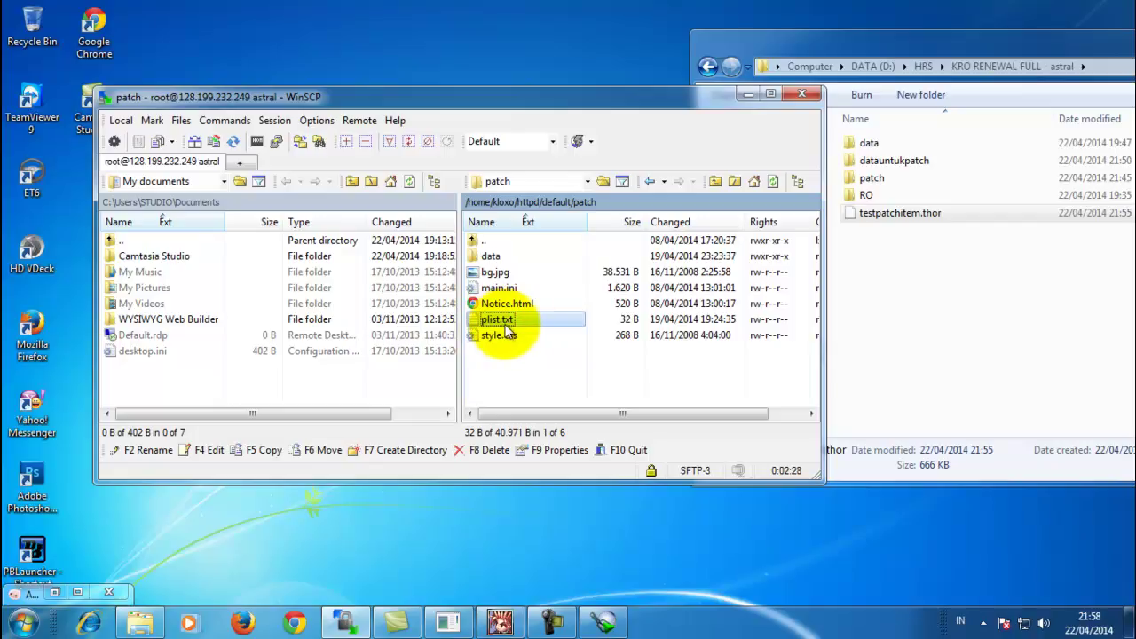
pyautogui.doubleClick(531, 323)
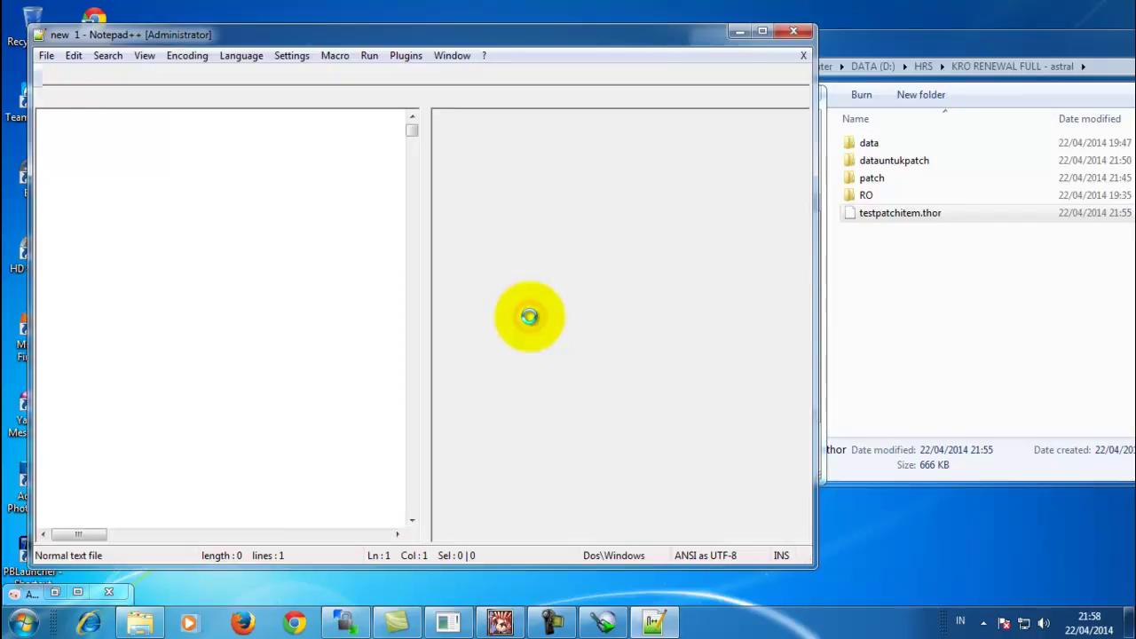
pyautogui.click(324, 133)
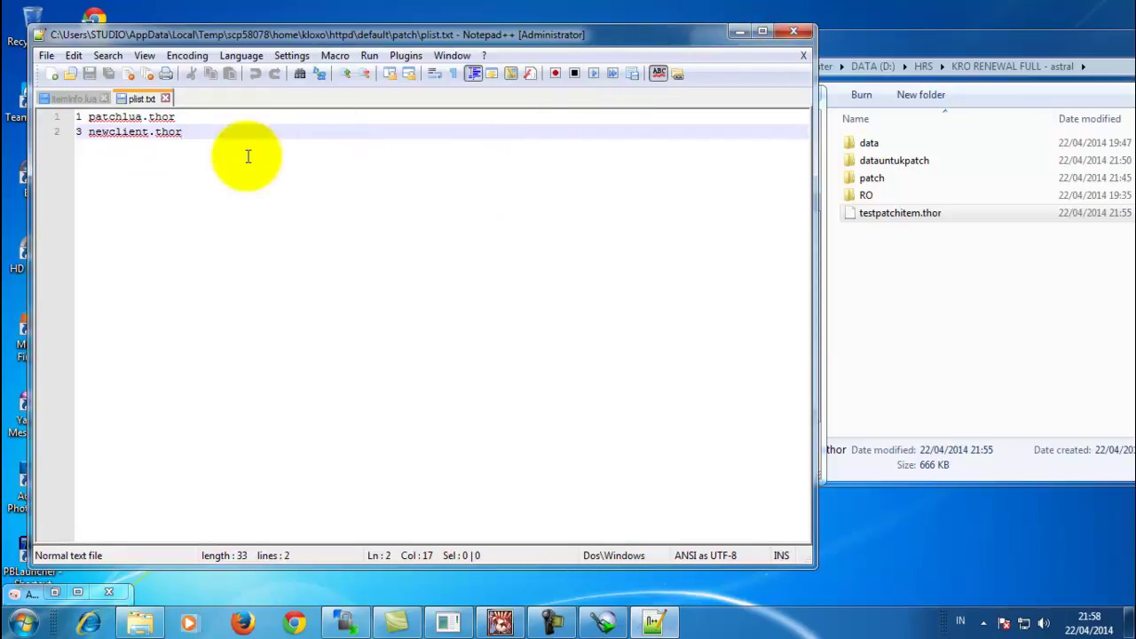
pyautogui.click(803, 55)
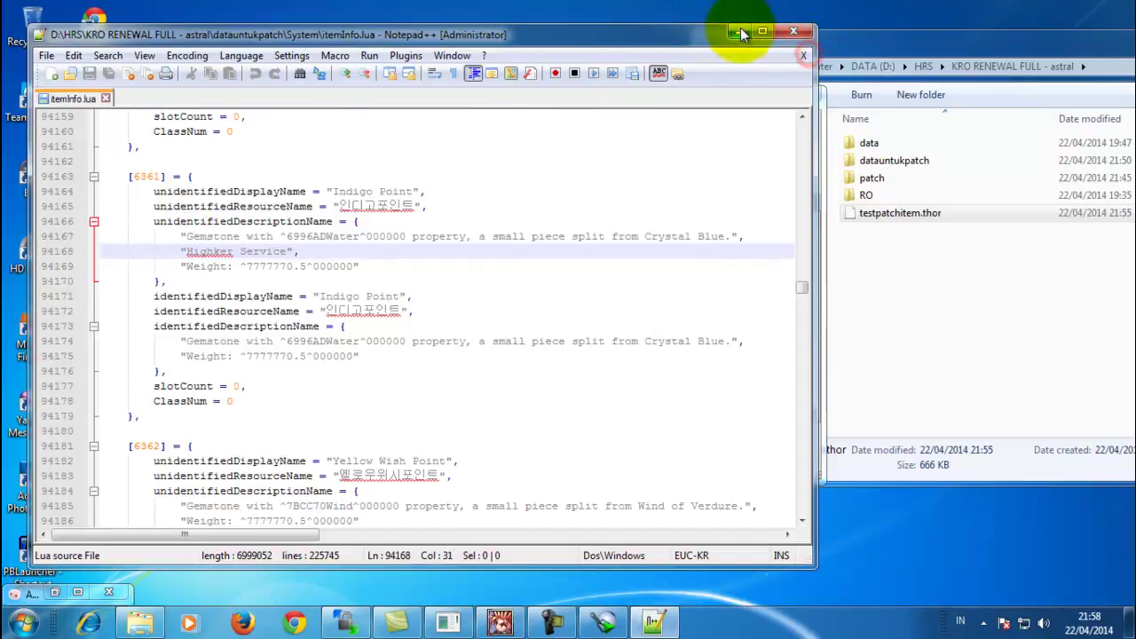
pyautogui.click(740, 32)
# - Open plist.txt from the server's patch folder for editing and check its existing numbered patch entries
pyautogui.rightClick(516, 319)
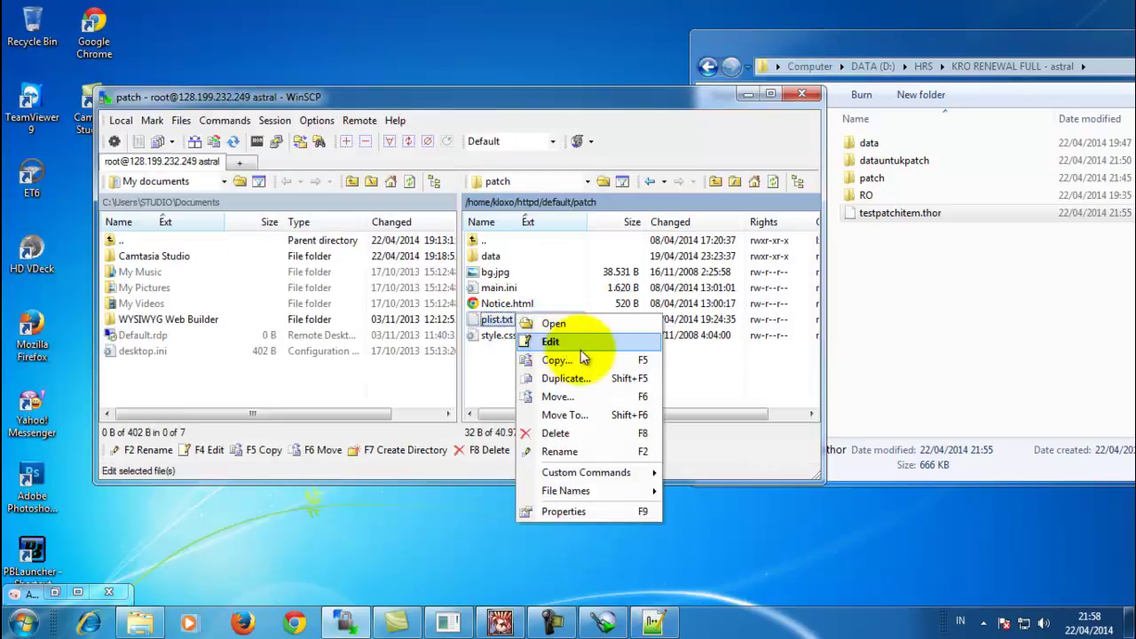
pyautogui.click(565, 272)
pyautogui.click(254, 162)
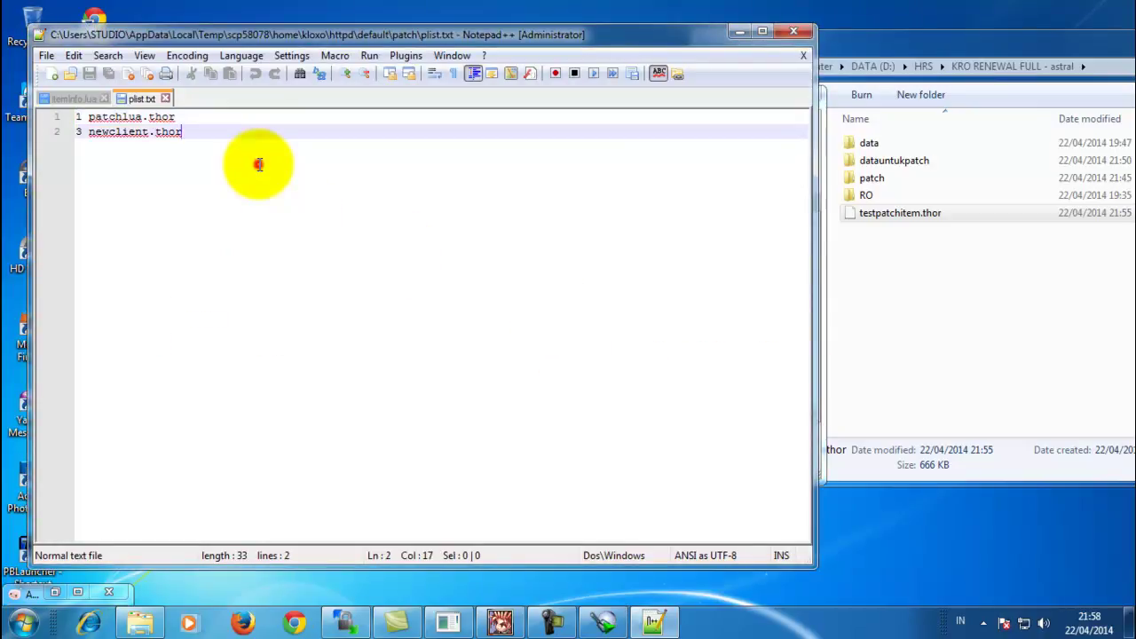
pyautogui.moveTo(198, 140); pyautogui.dragTo(46, 114)
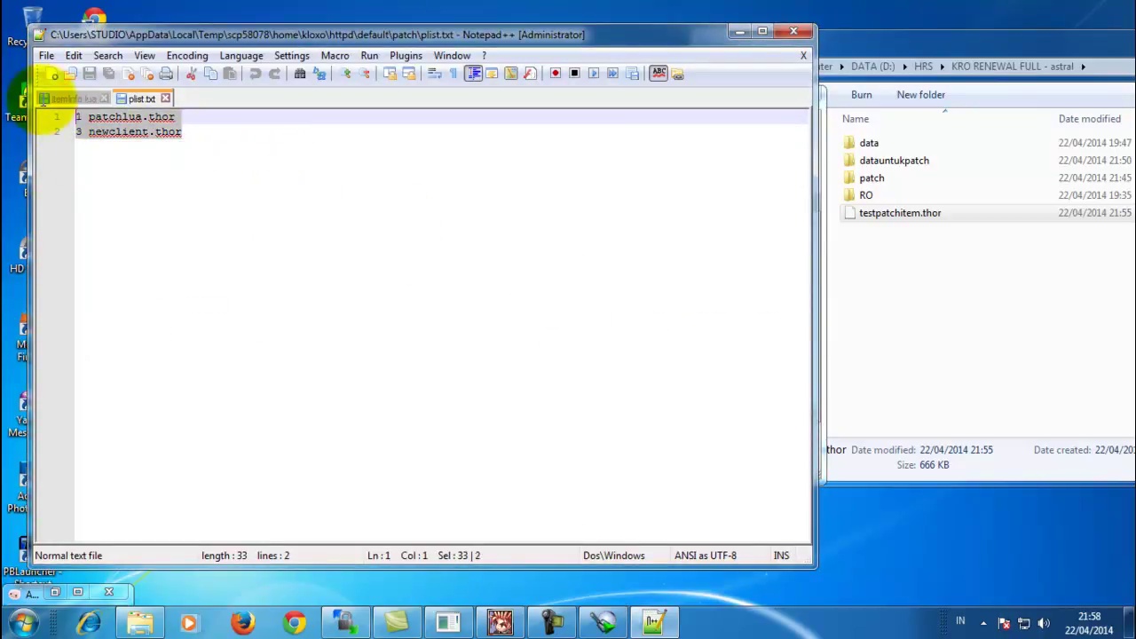
pyautogui.click(205, 133)
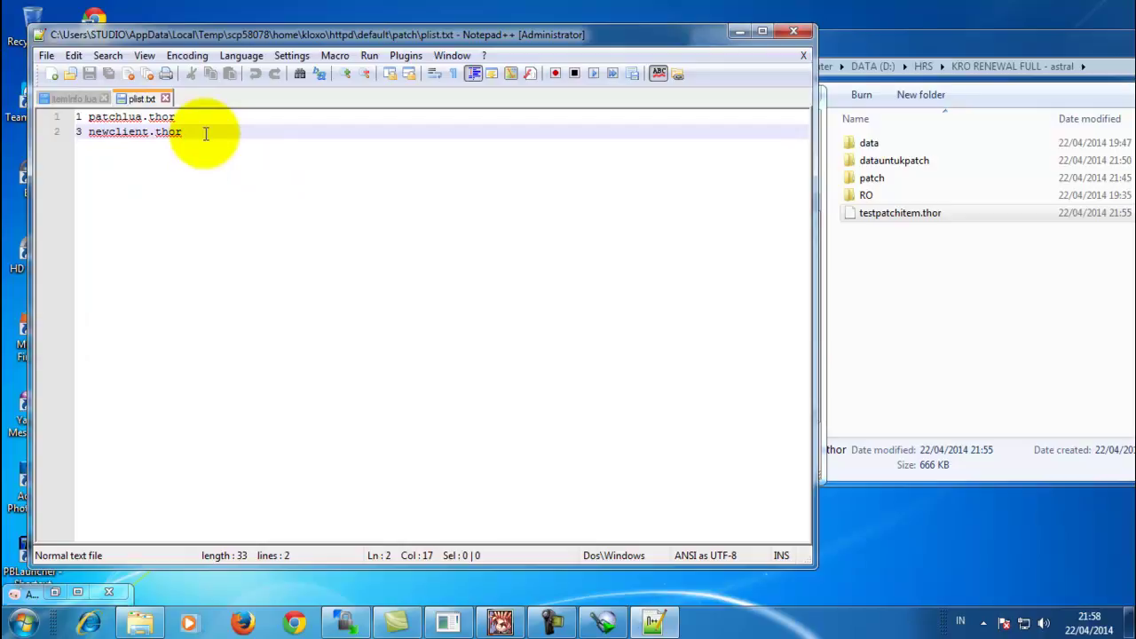
pyautogui.click(82, 119)
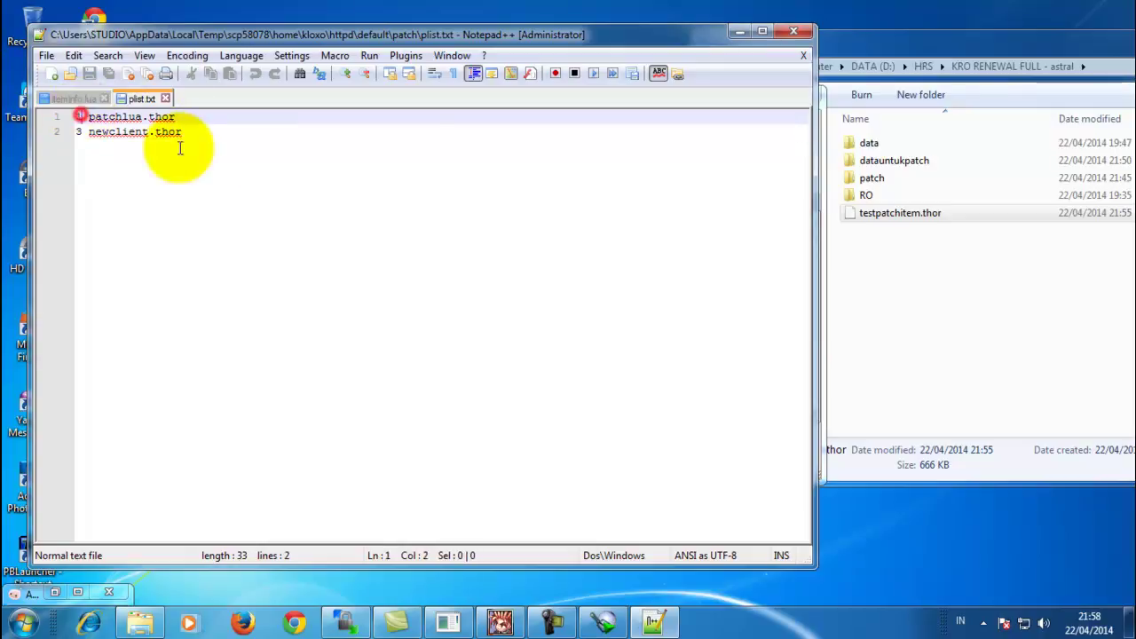
pyautogui.press('Down')
pyautogui.click(391, 160)
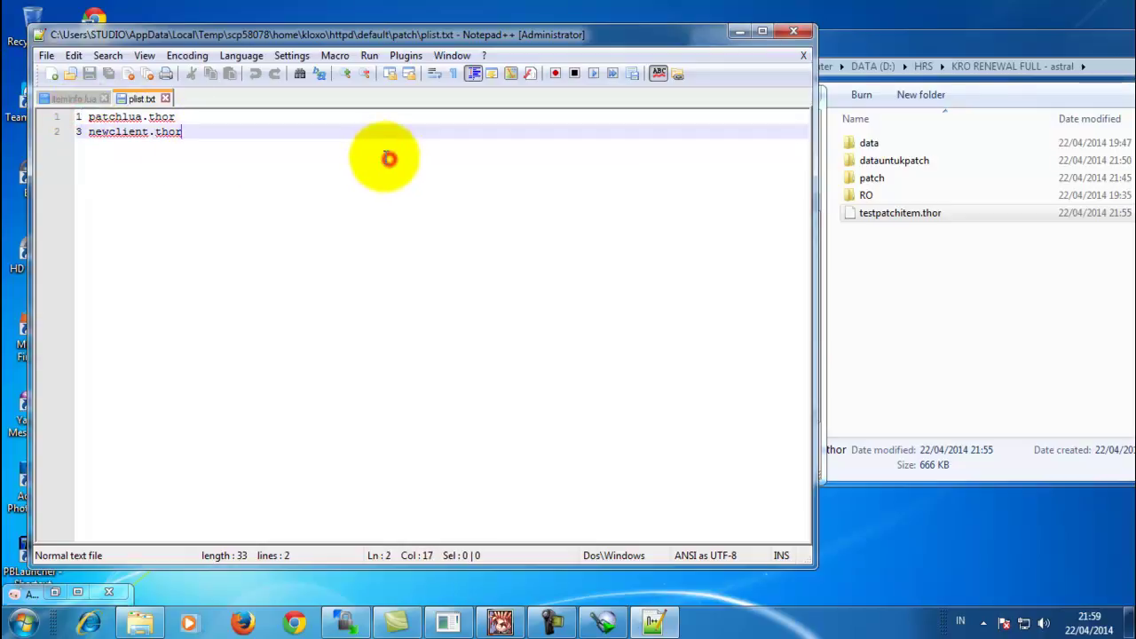
# - Add the line "4 testpatchitem.thor" at the end of plist.txt, copying the file name from the server's patch/data folder
pyautogui.press('Return')
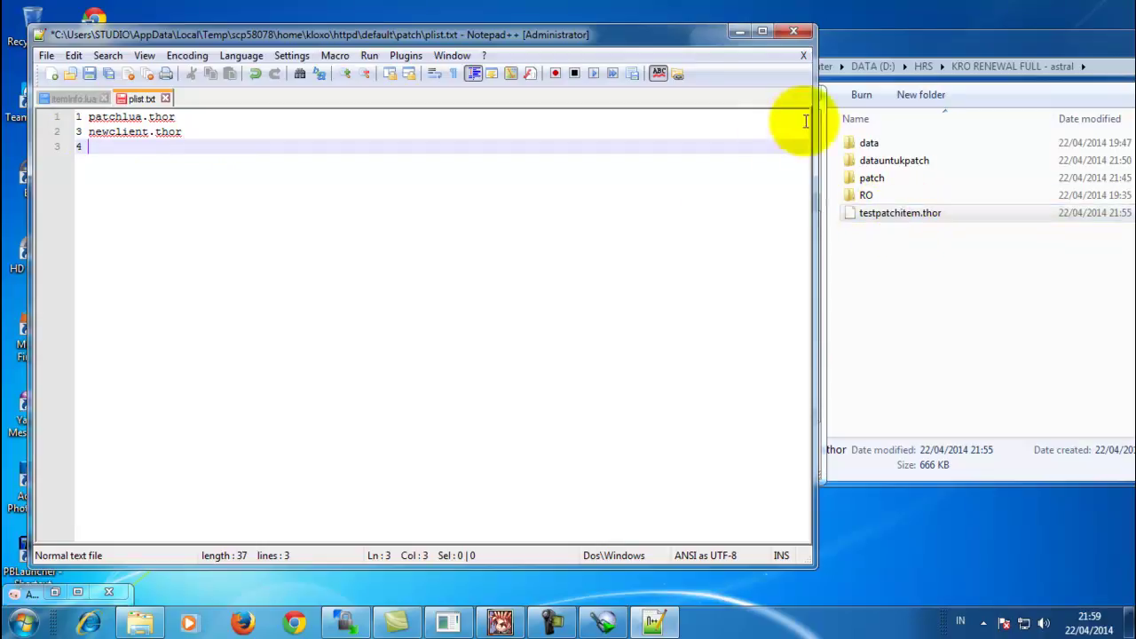
pyautogui.moveTo(706, 33); pyautogui.dragTo(1001, 349)
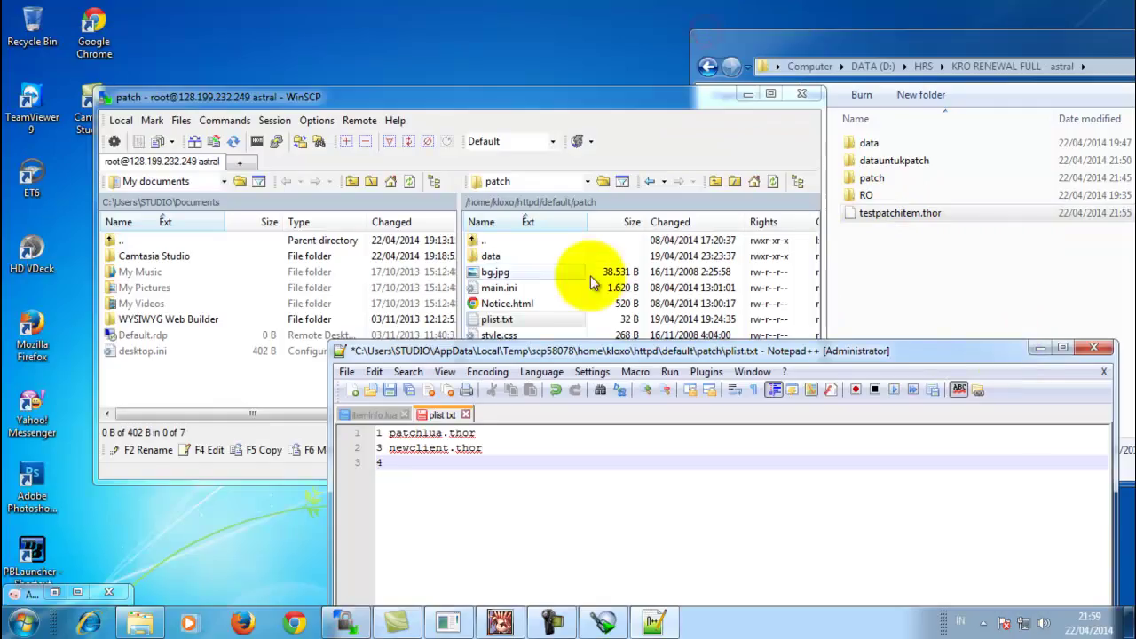
pyautogui.doubleClick(521, 254)
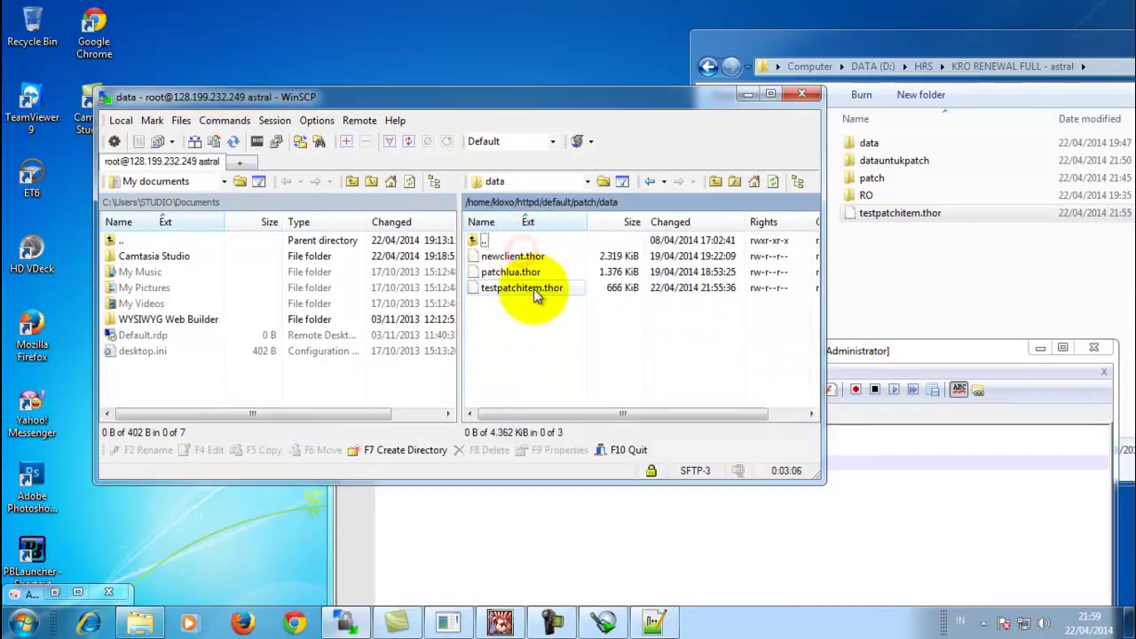
pyautogui.click(529, 289)
pyautogui.press('F2')
pyautogui.hotkey('ctrl', 'c')
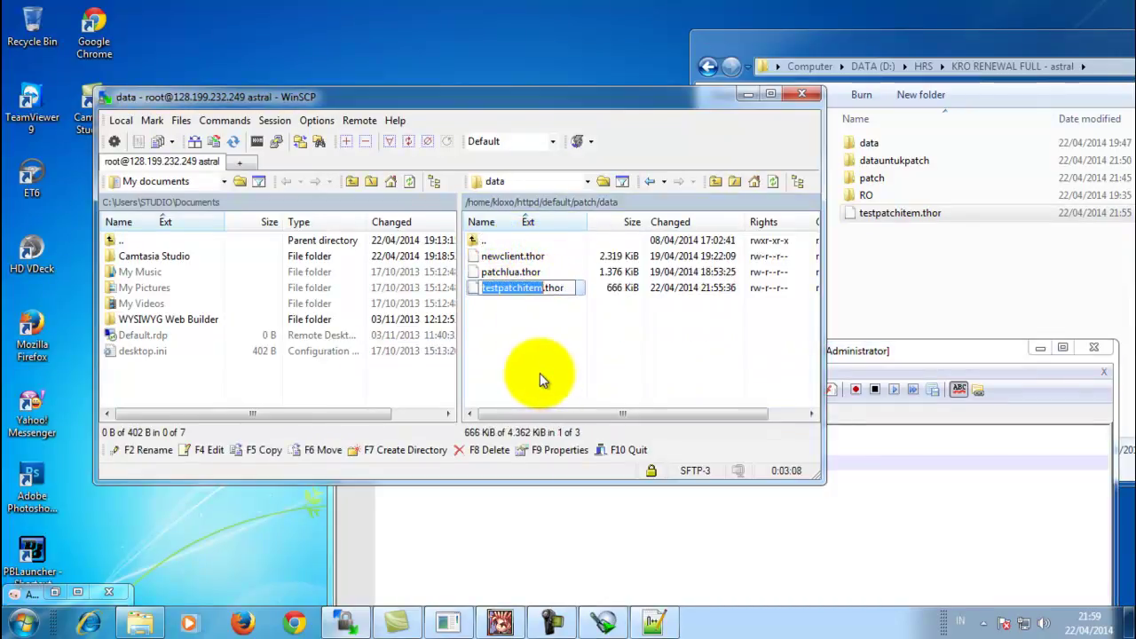
pyautogui.click(633, 540)
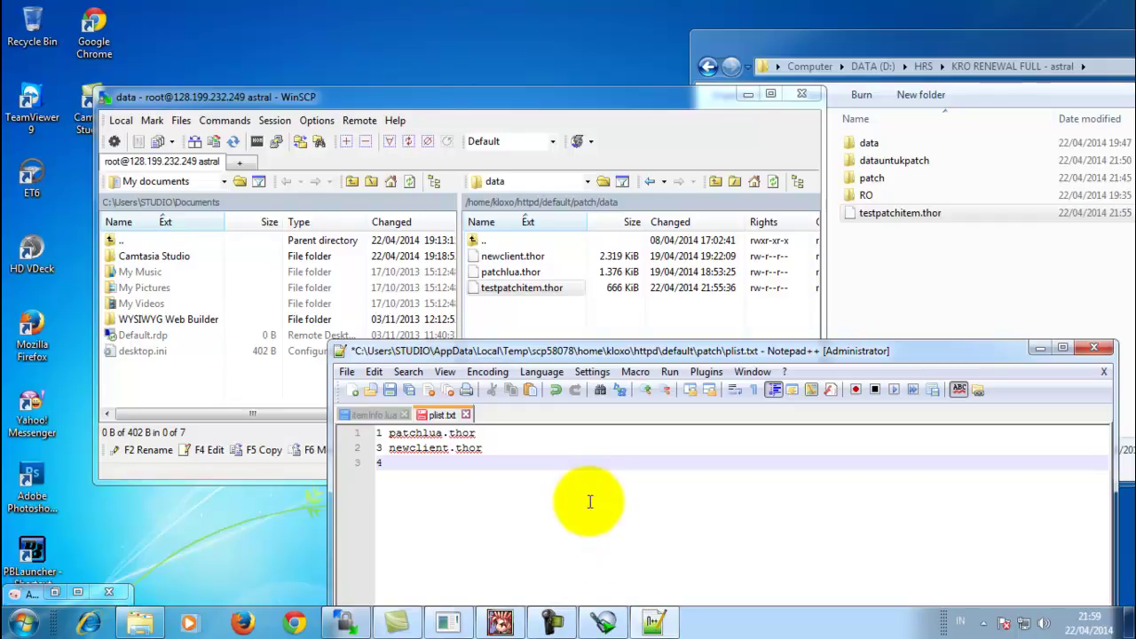
pyautogui.write('4')
pyautogui.hotkey('ctrl', 'v')
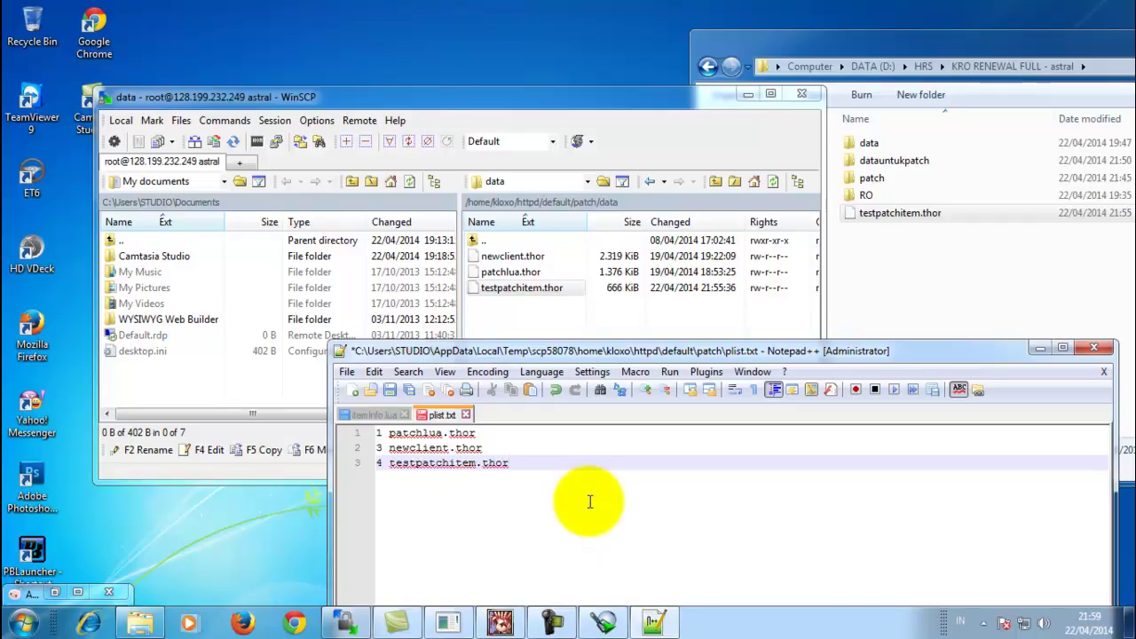
pyautogui.doubleClick(431, 463)
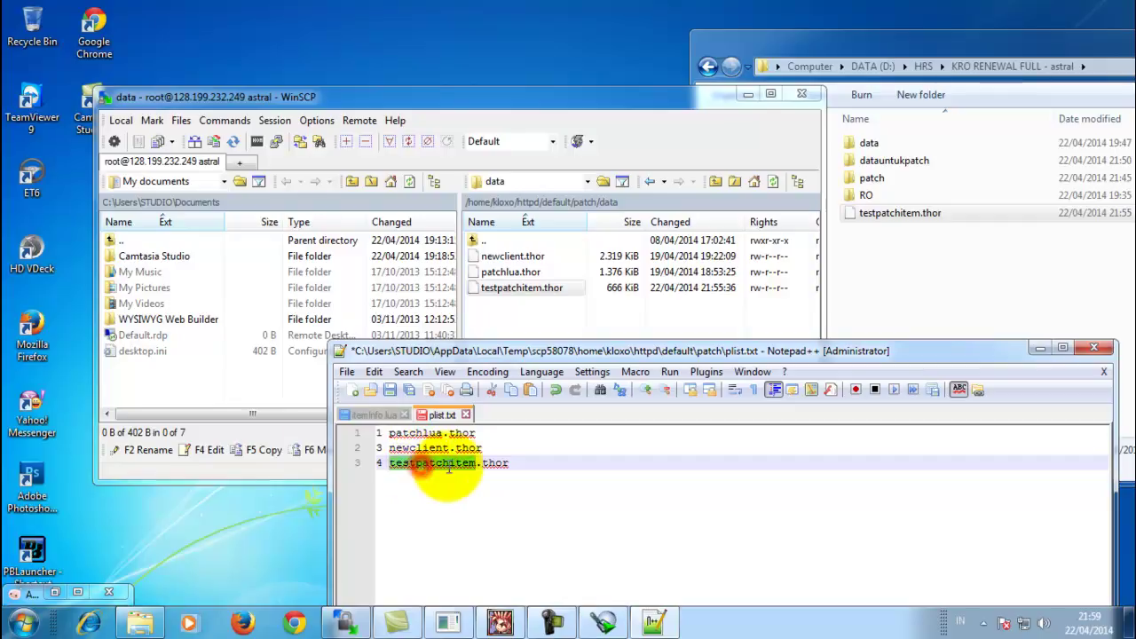
pyautogui.click(388, 463)
pyautogui.moveTo(493, 352); pyautogui.dragTo(253, 78)
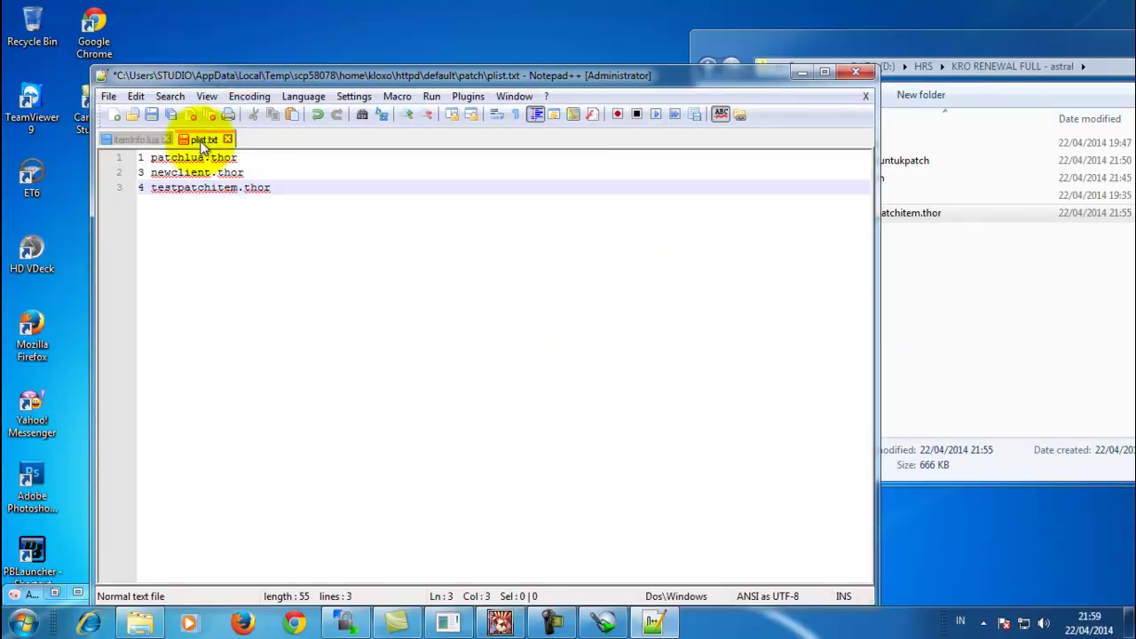
# - Replace all entries in plist.txt with the sample line "1 file.thor"
pyautogui.click(155, 159)
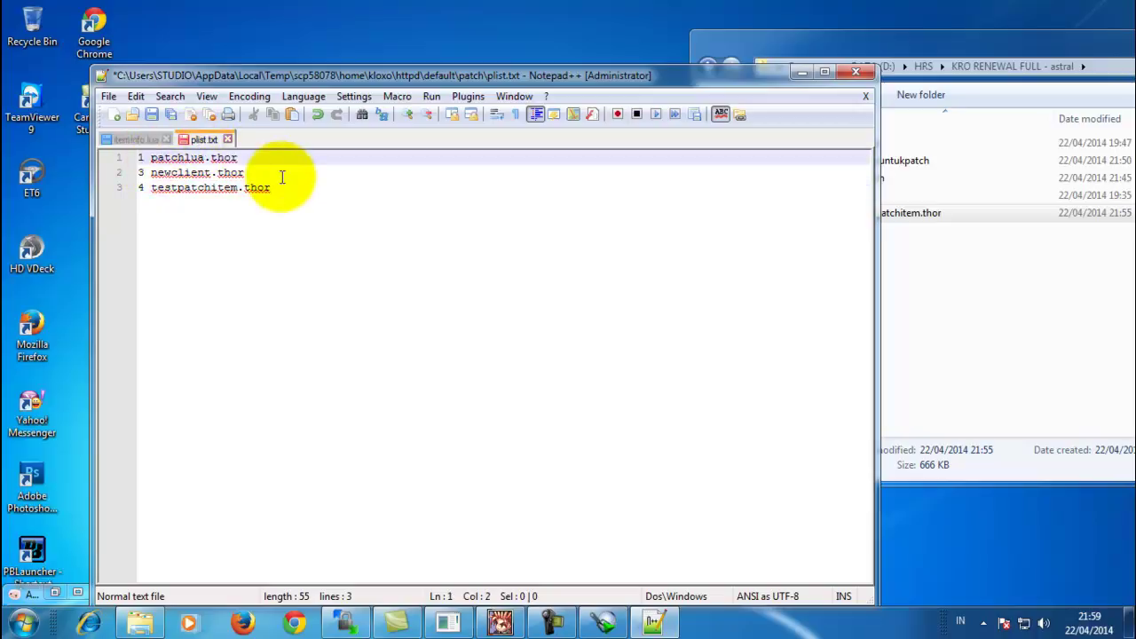
pyautogui.moveTo(282, 185); pyautogui.dragTo(134, 158)
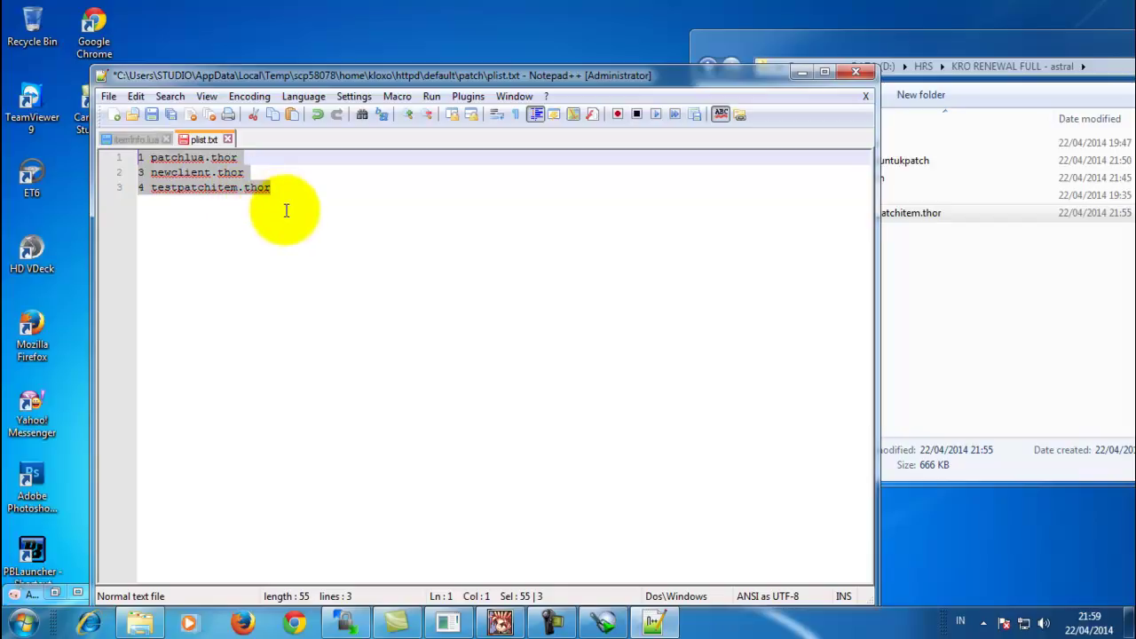
pyautogui.press('Delete')
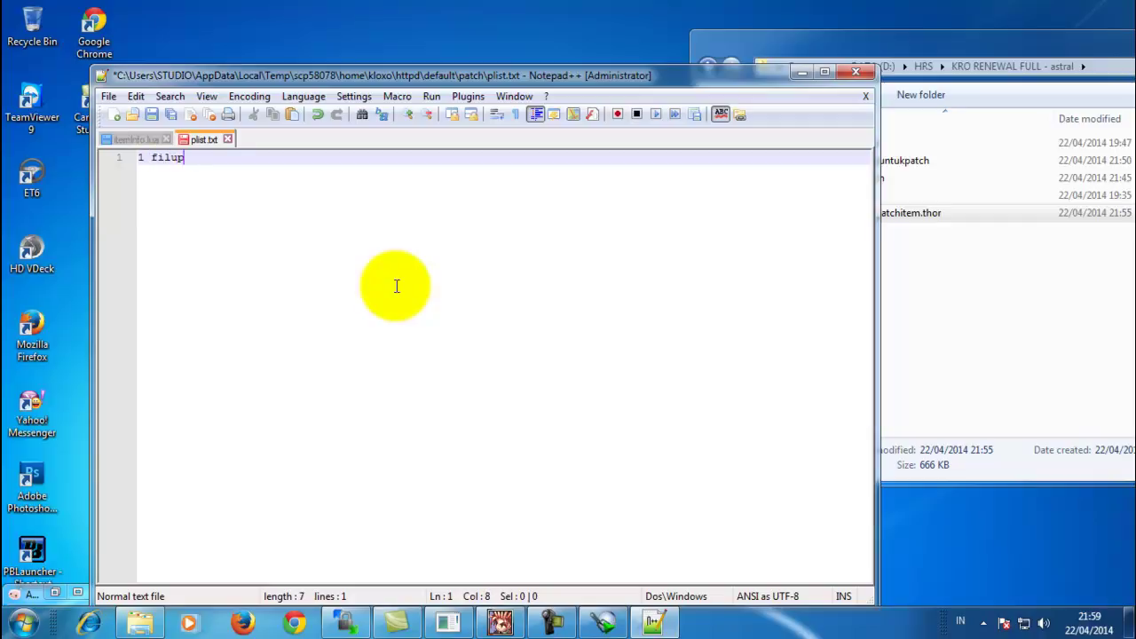
pyautogui.press('BackSpace')
pyautogui.write('thor')
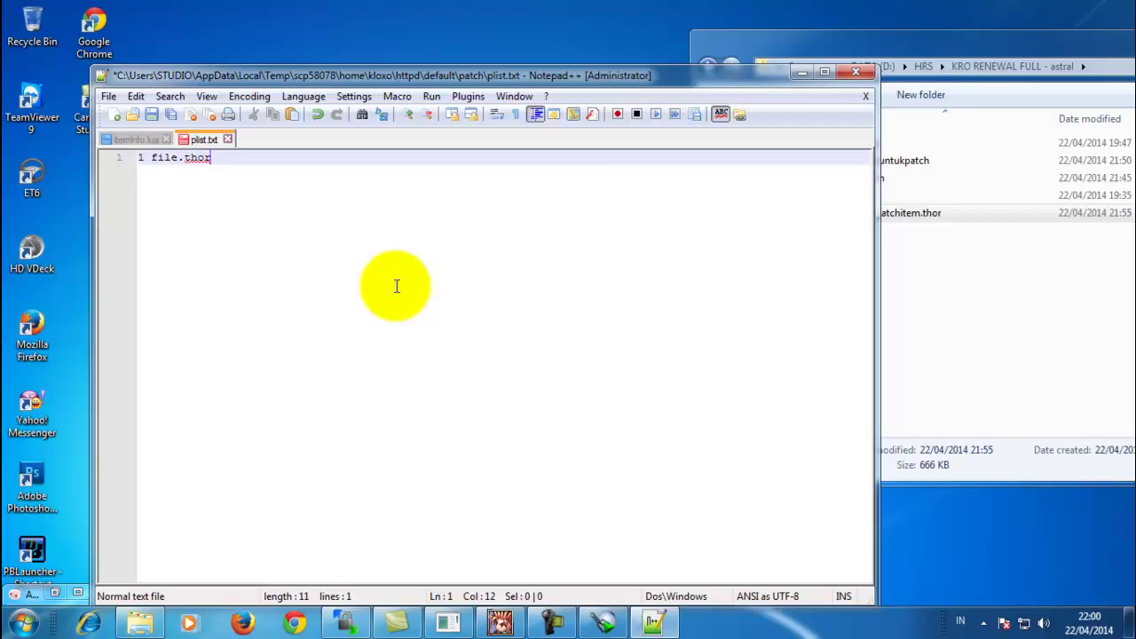
# - Add the sample lines "2 sfdas" and "3 fasdfa" and start a line numbered 4 below "1 file.thor"
pyautogui.moveTo(638, 86); pyautogui.dragTo(975, 468)
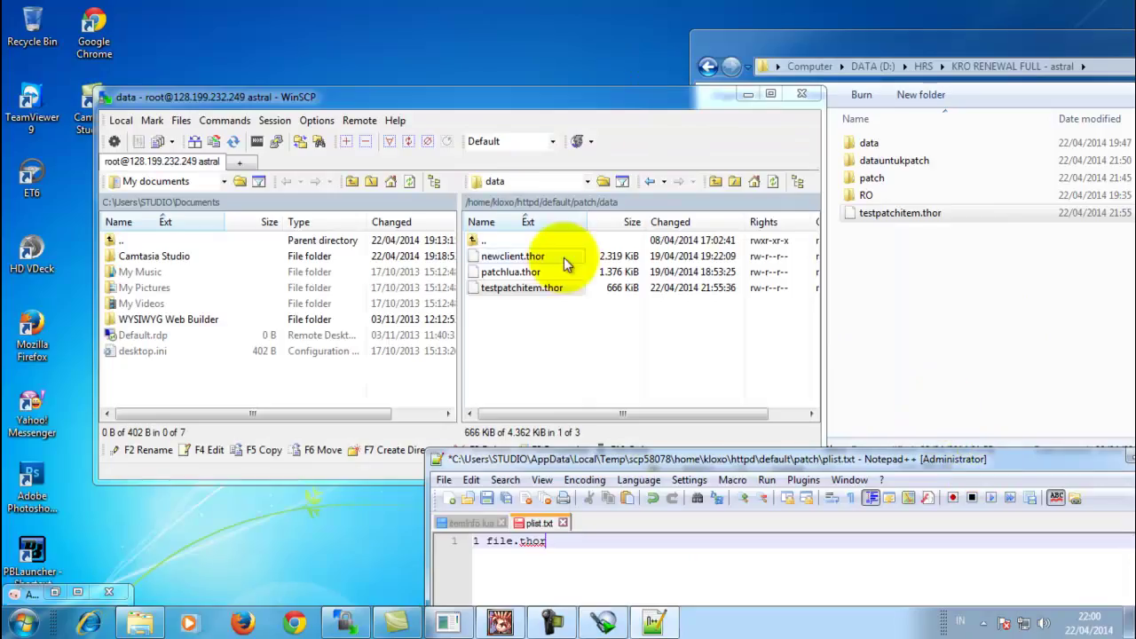
pyautogui.moveTo(674, 460); pyautogui.dragTo(583, 135)
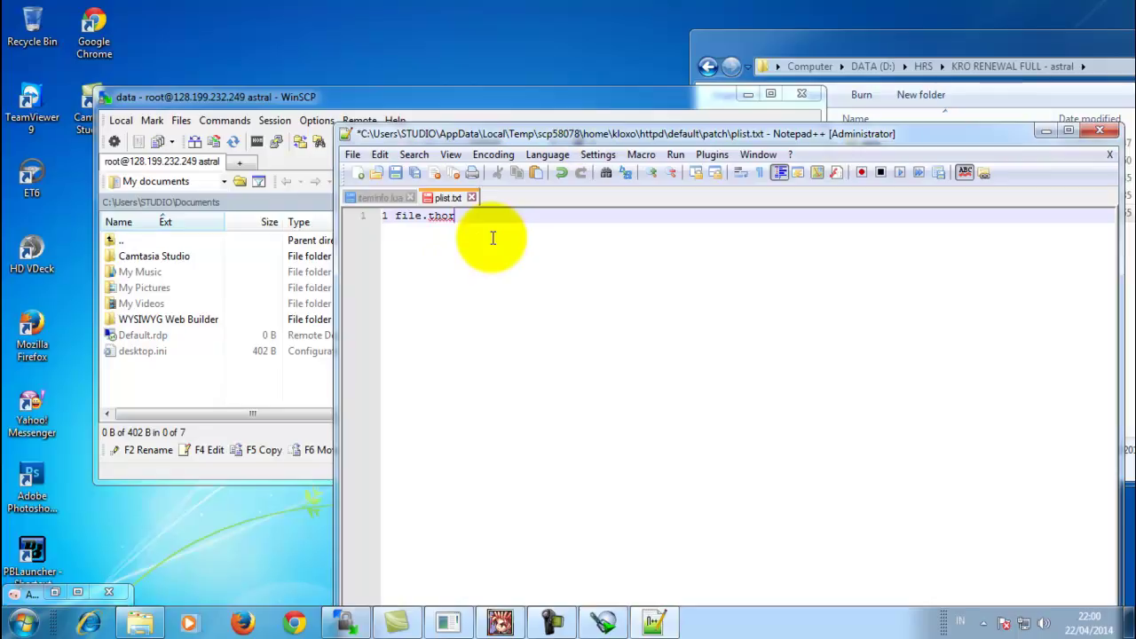
pyautogui.press('Return')
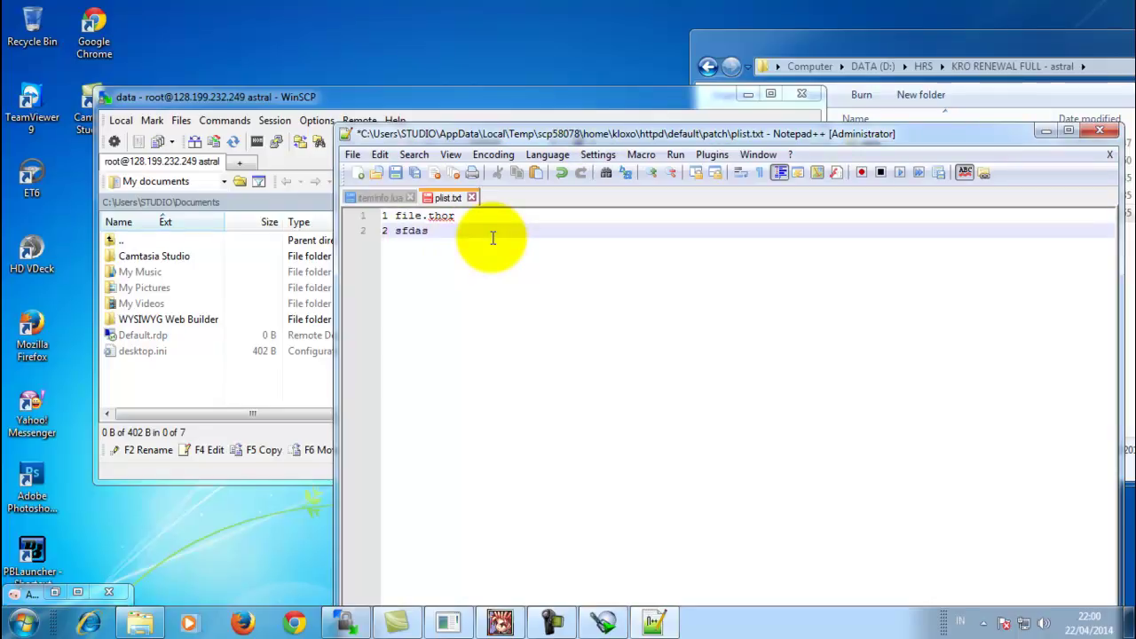
pyautogui.press('Return')
pyautogui.write('fasdfa')
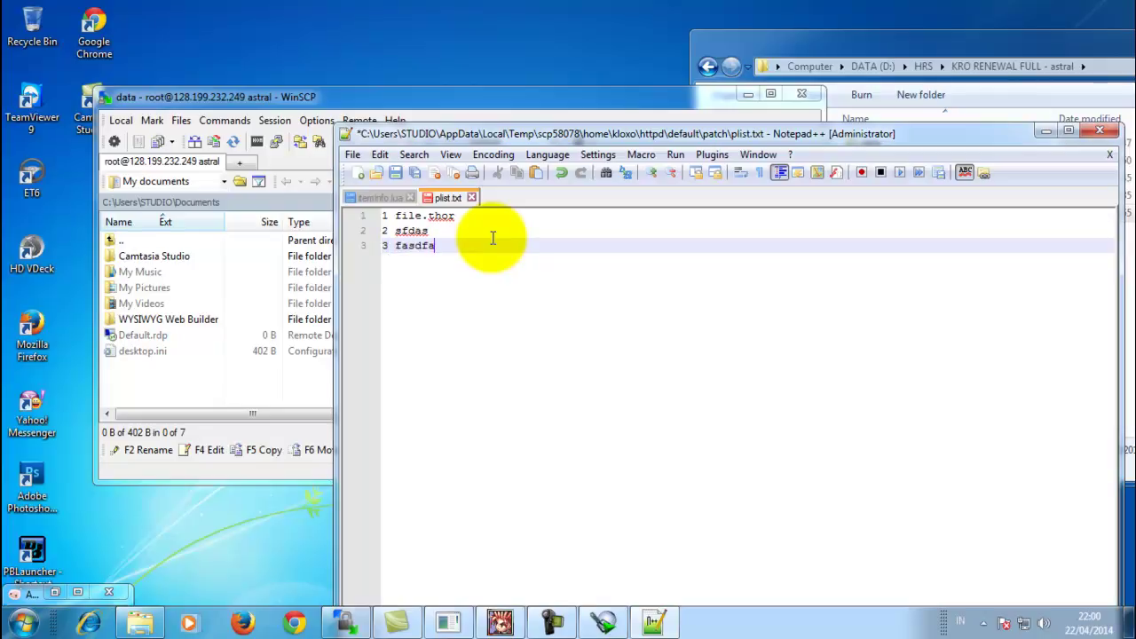
pyautogui.press('Return')
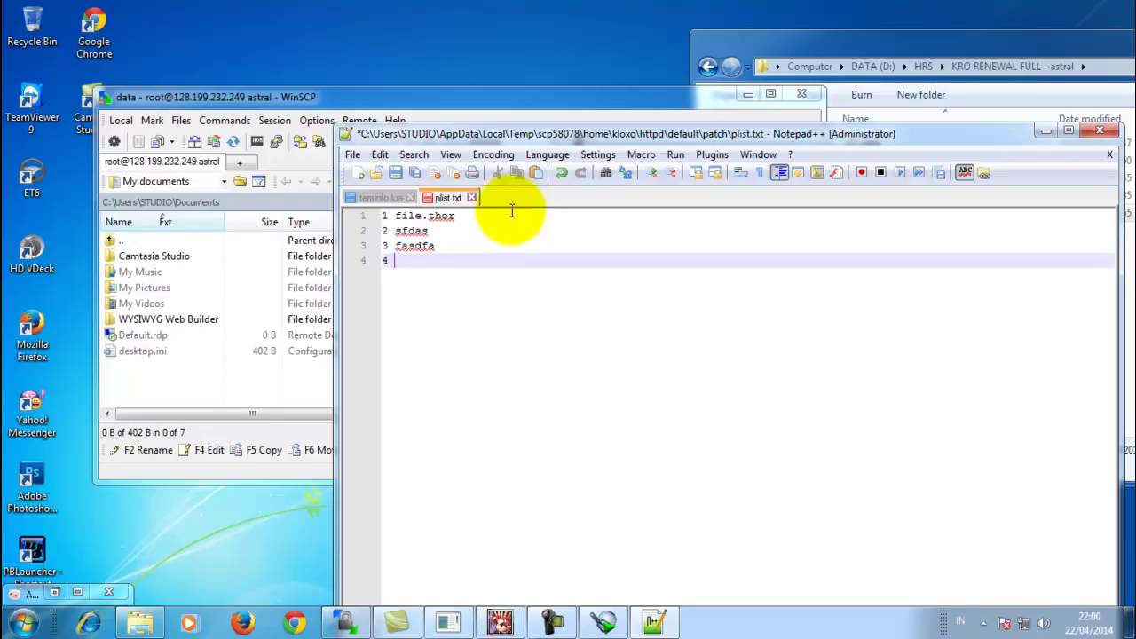
# - Clear the sample lines and restore the patchlua.thor, newclient.thor and testpatchitem.thor entries in plist.txt
pyautogui.moveTo(387, 261); pyautogui.dragTo(342, 192)
pyautogui.press('Delete')
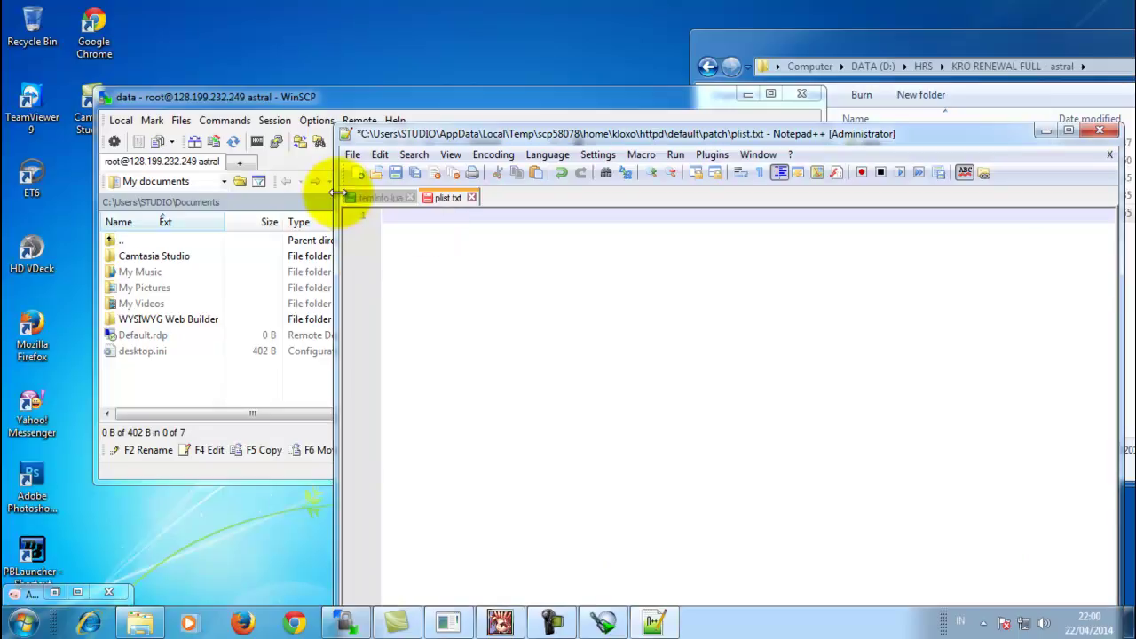
pyautogui.write('patchlua.thor newclient.thor testpatchitem.thor')
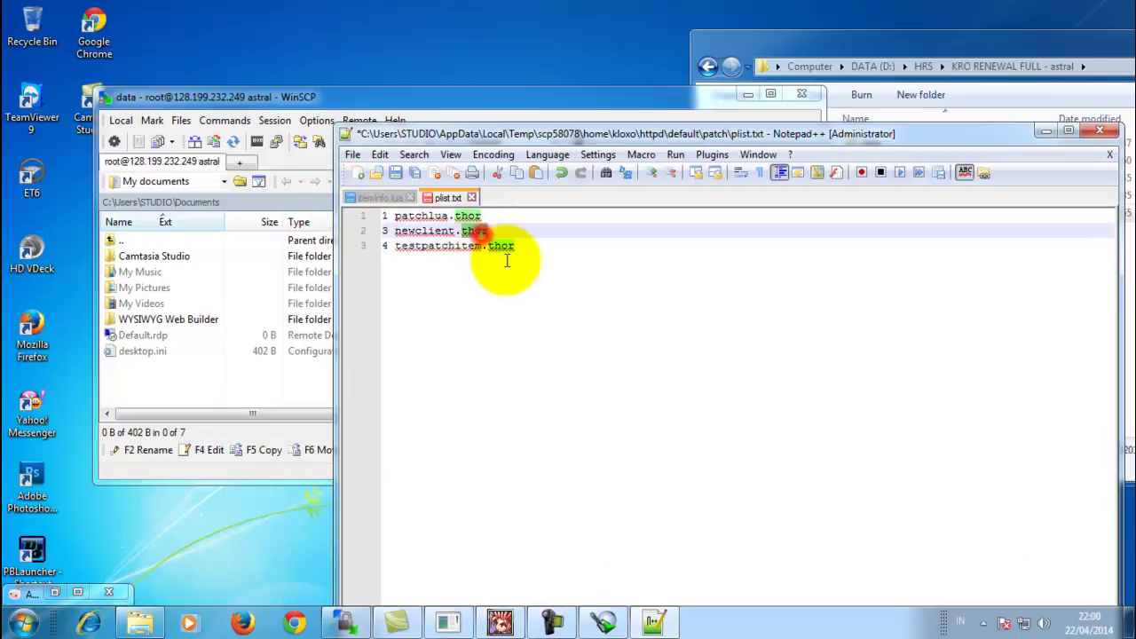
# - Examine the numbering and file names of the entries in plist.txt
pyautogui.moveTo(449, 142); pyautogui.dragTo(136, 60)
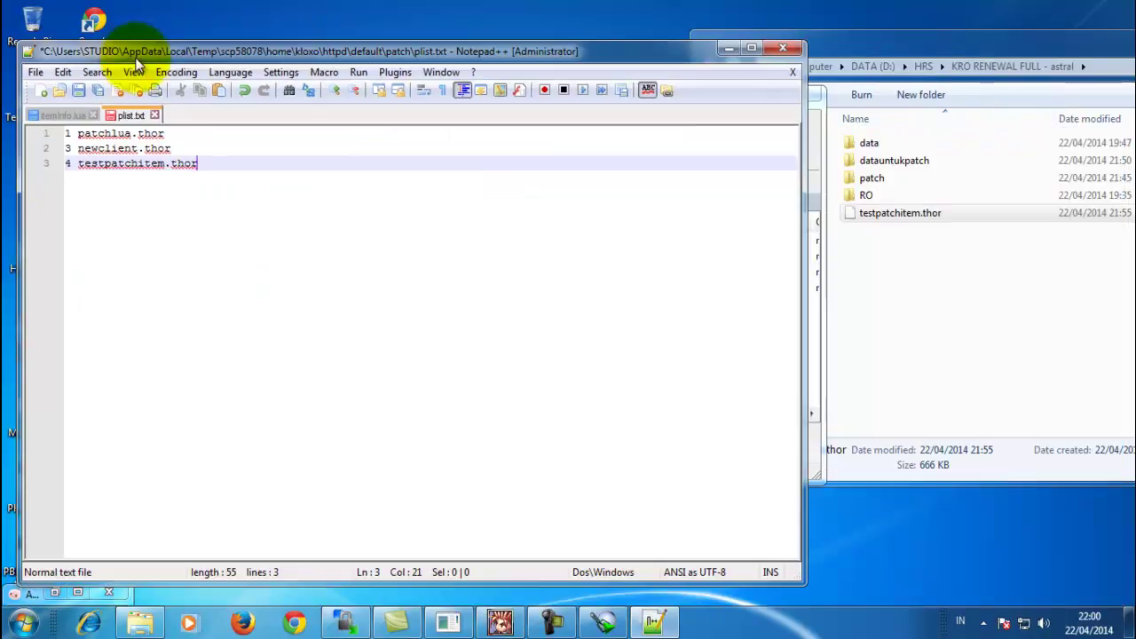
pyautogui.doubleClick(96, 165)
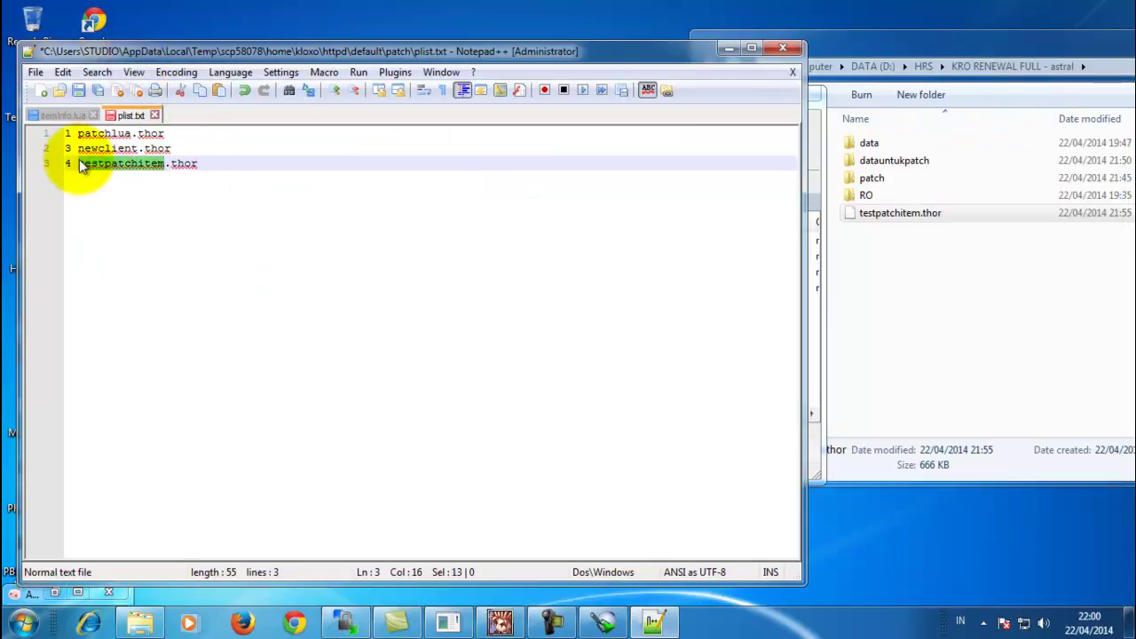
pyautogui.moveTo(54, 132); pyautogui.dragTo(66, 148)
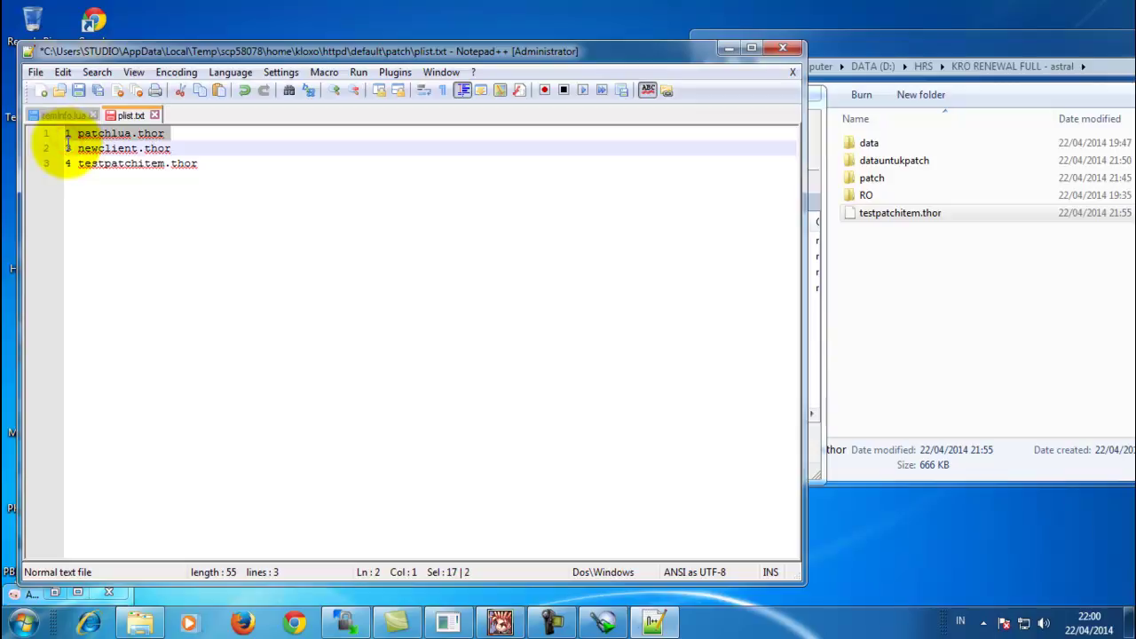
pyautogui.click(176, 133)
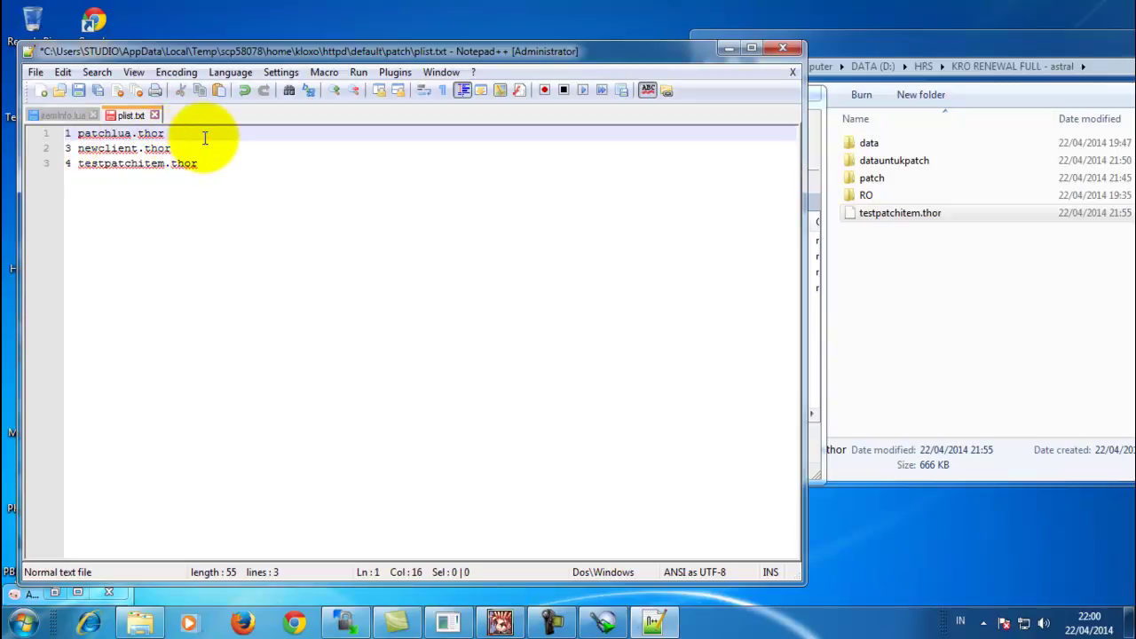
pyautogui.press('Return')
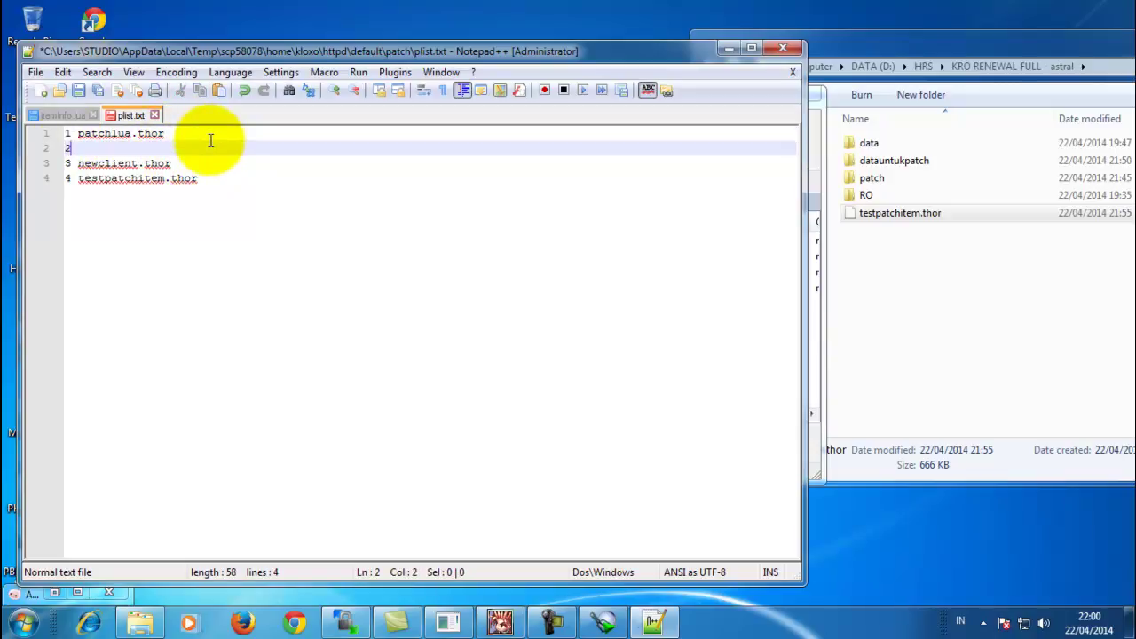
pyautogui.press('BackSpace')
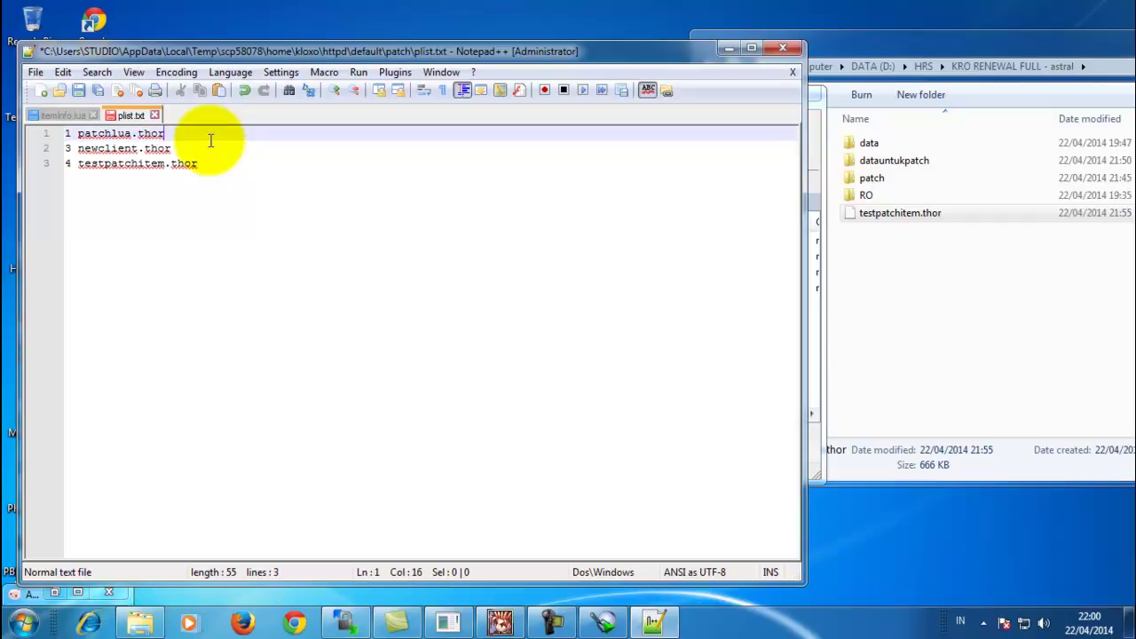
# - Review the patchlua.thor and newclient.thor entries and the number and file name of the testpatchitem.thor entry
pyautogui.moveTo(174, 148); pyautogui.dragTo(40, 135)
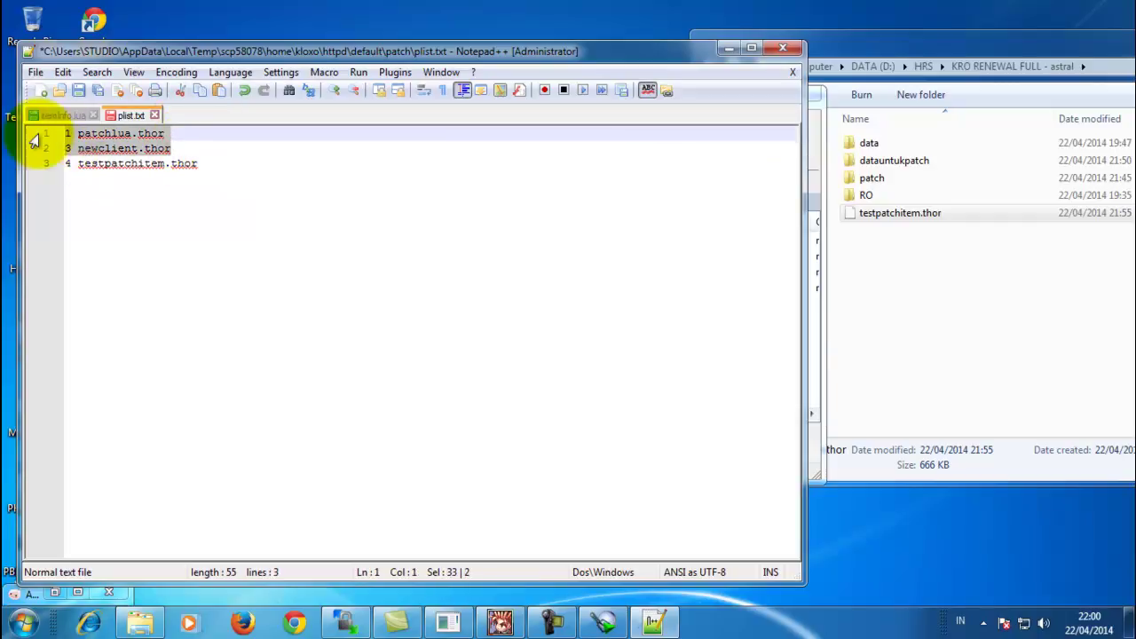
pyautogui.click(142, 148)
pyautogui.click(169, 163)
pyautogui.click(85, 167)
pyautogui.doubleClick(85, 167)
pyautogui.moveTo(74, 166); pyautogui.dragTo(65, 166)
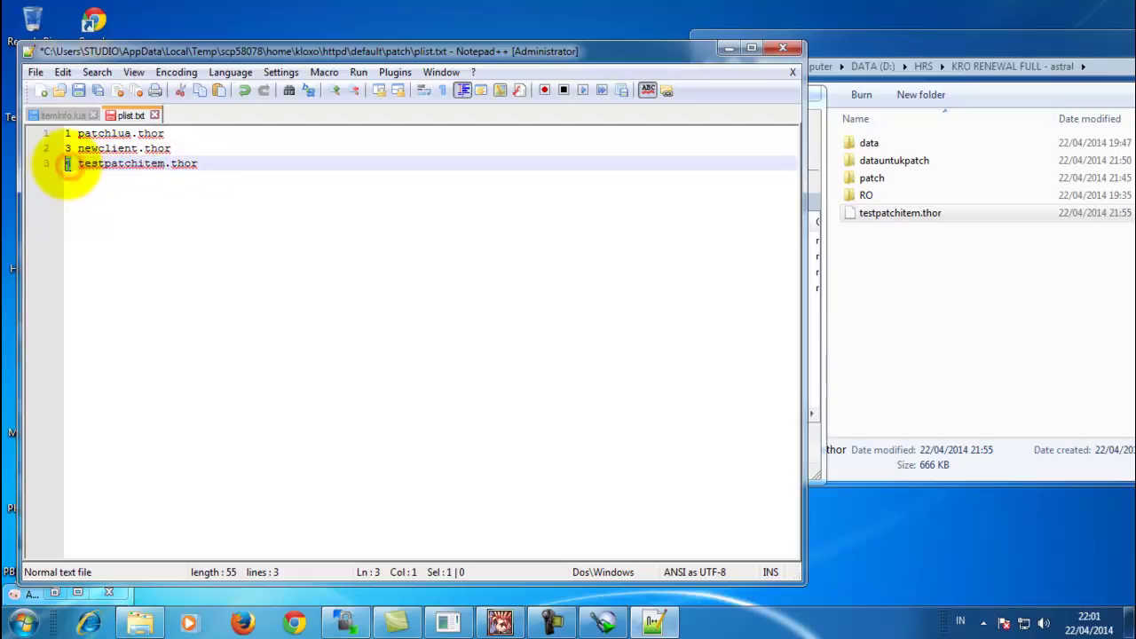
pyautogui.click(75, 163)
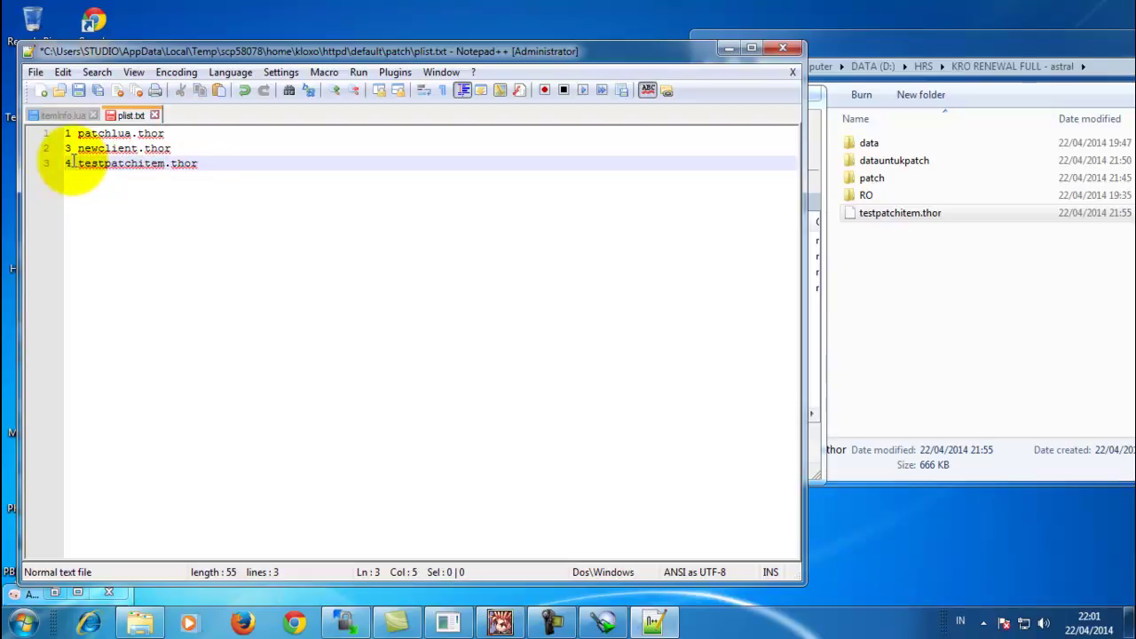
pyautogui.click(143, 163)
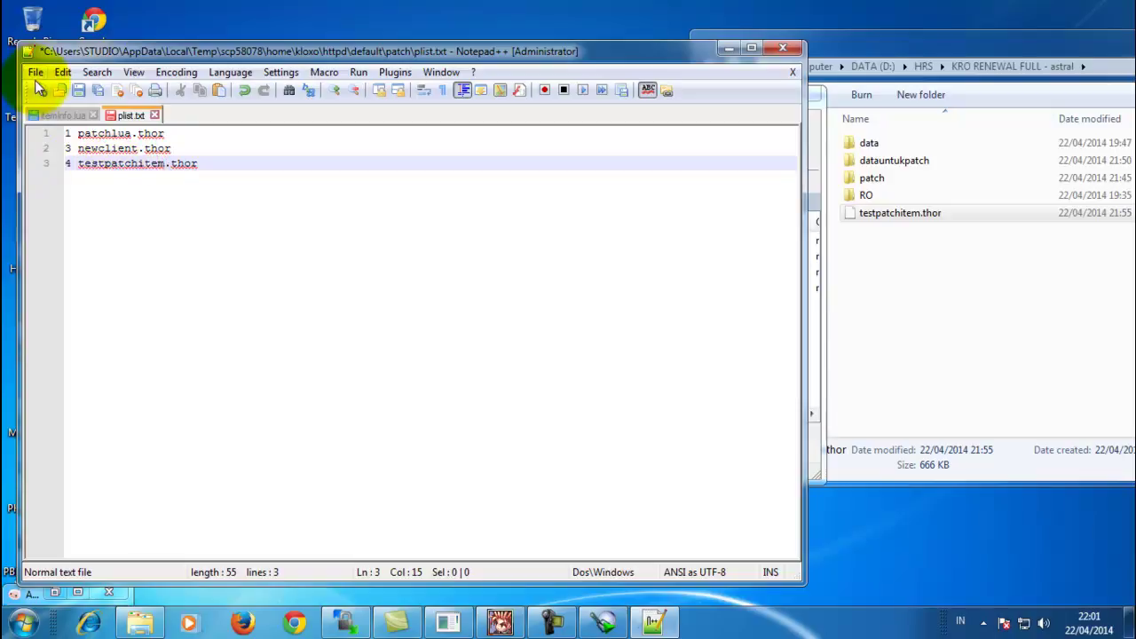
# - Save and close plist.txt, and minimise the editor, WinSCP and folder windows
pyautogui.click(62, 71)
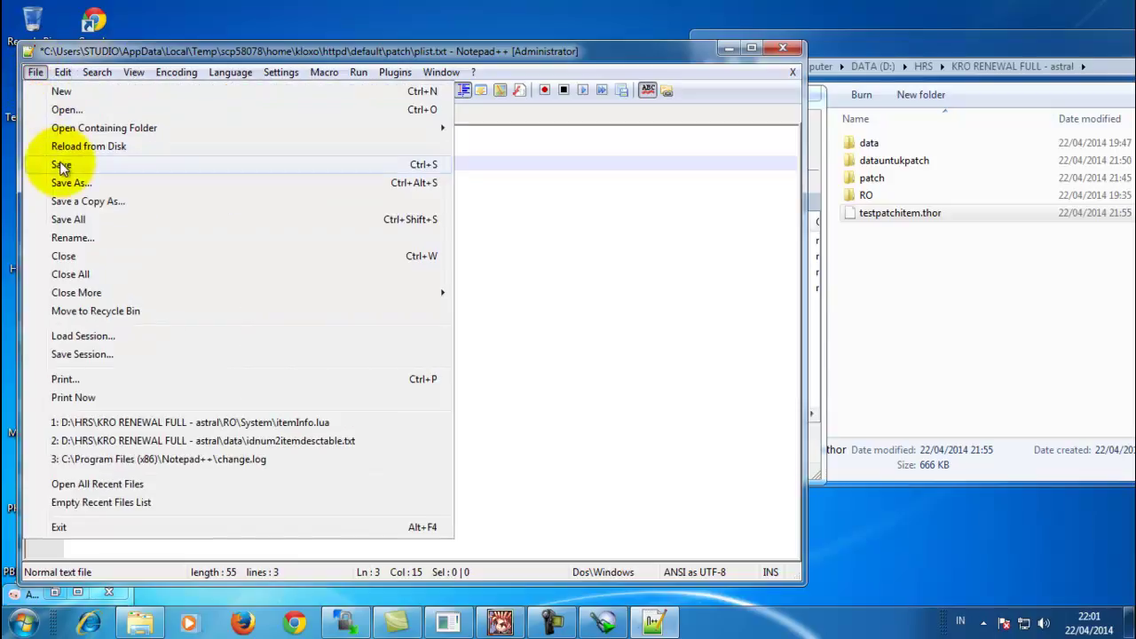
pyautogui.click(60, 167)
pyautogui.click(794, 71)
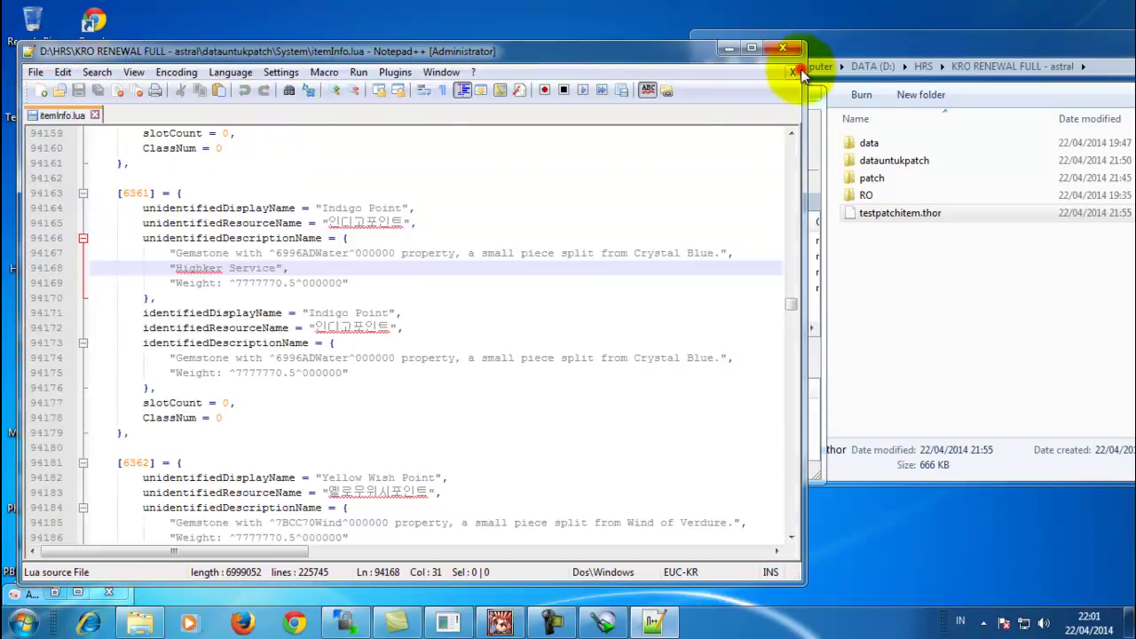
pyautogui.click(783, 48)
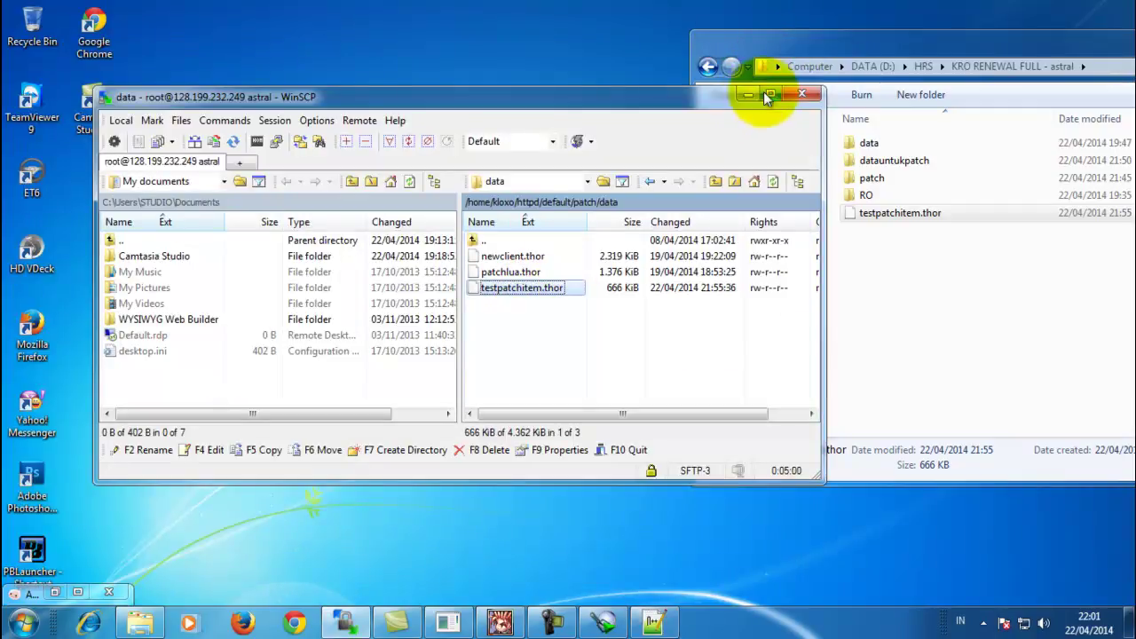
pyautogui.click(794, 94)
pyautogui.click(924, 48)
pyautogui.moveTo(923, 49); pyautogui.dragTo(551, 47)
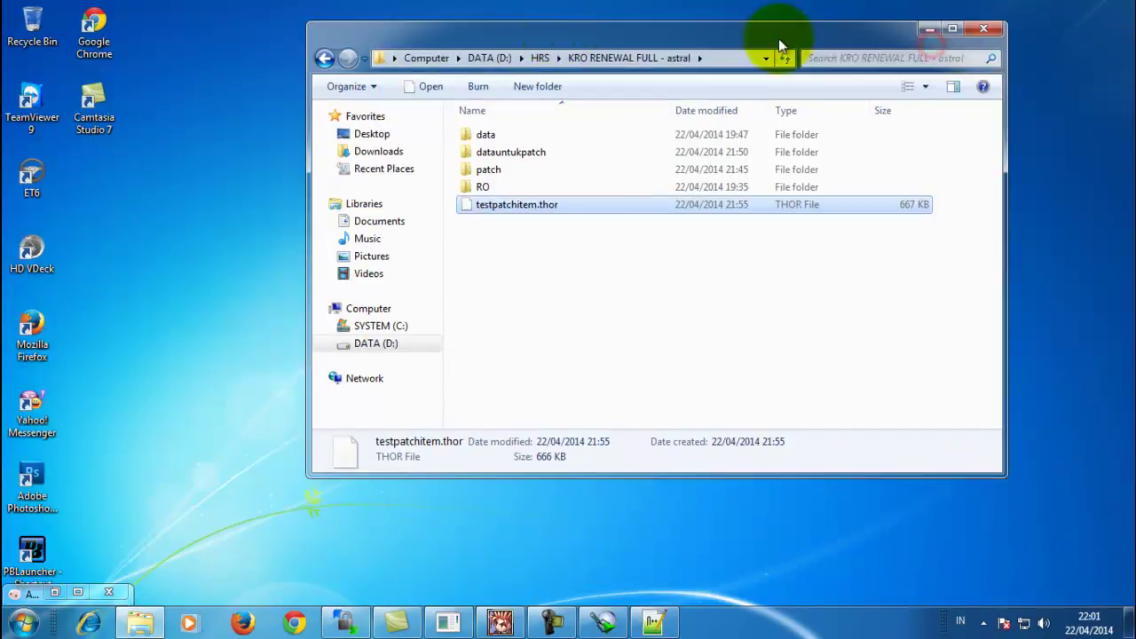
pyautogui.click(932, 37)
# - Switch to the running game client, close it and exit the Astral Ragnarok login window
pyautogui.click(520, 607)
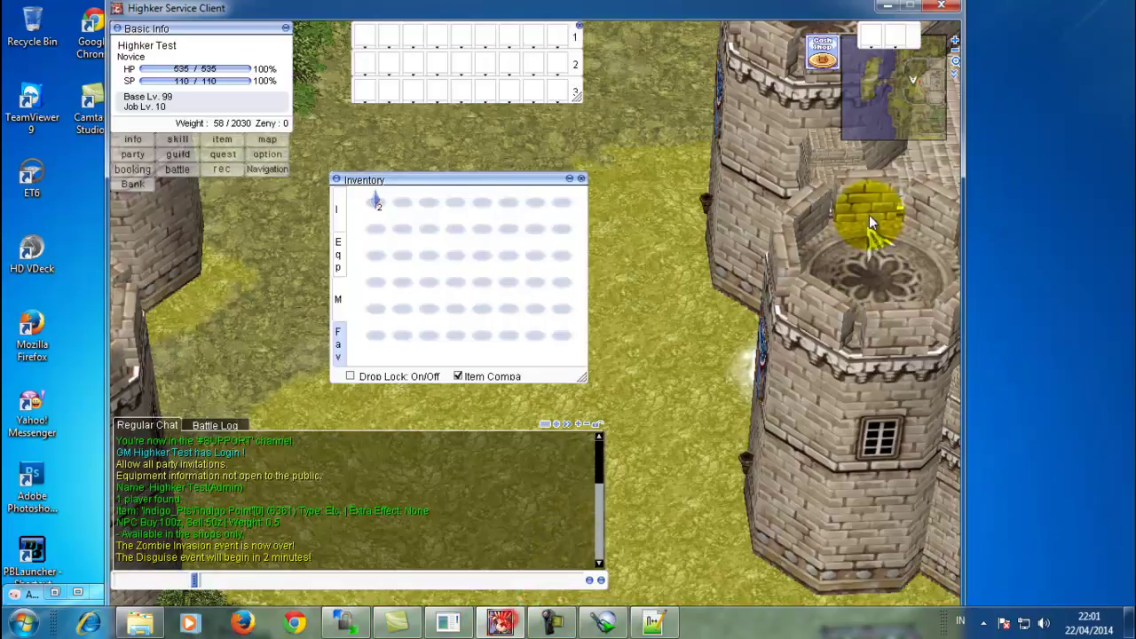
pyautogui.moveTo(491, 171); pyautogui.dragTo(756, 119)
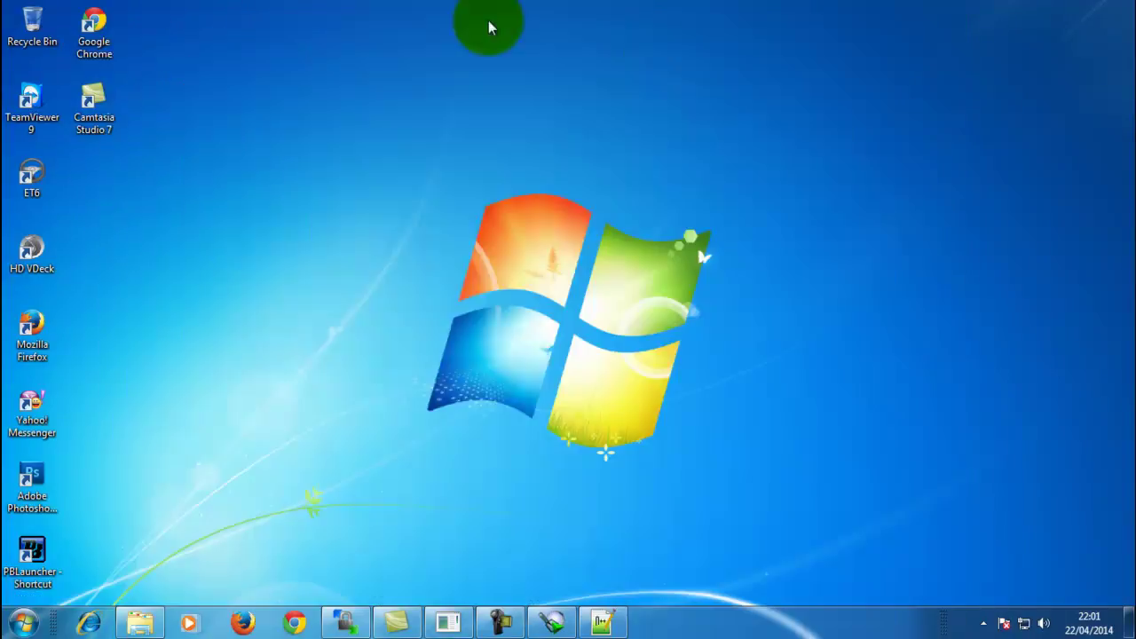
pyautogui.moveTo(312, 60); pyautogui.dragTo(650, 60)
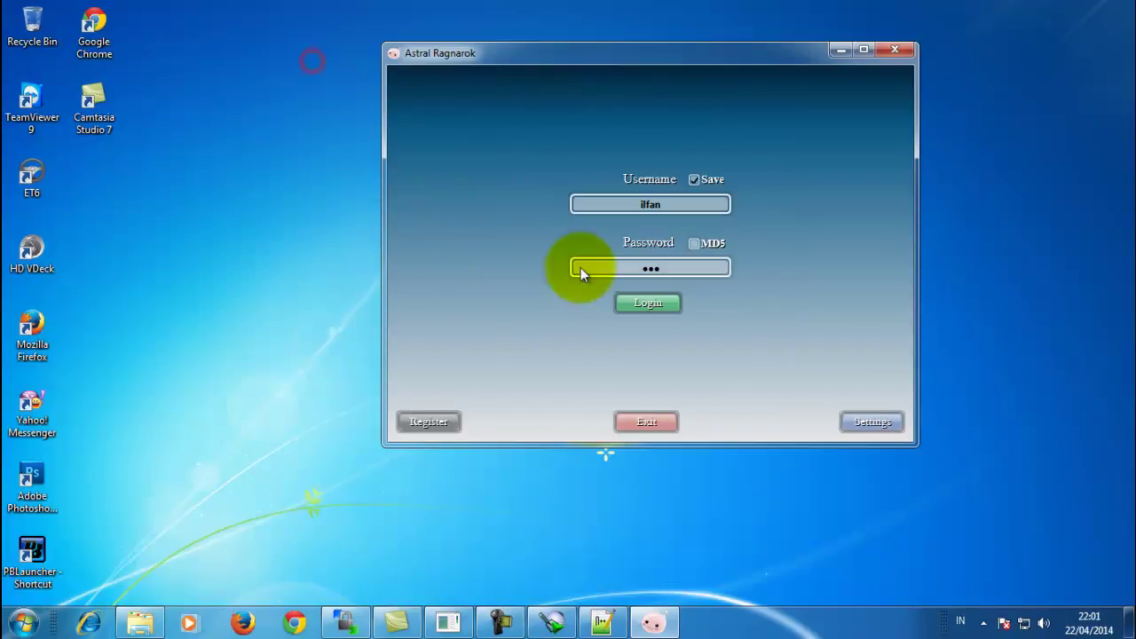
pyautogui.click(655, 419)
# - Open the RO folder in Windows Explorer and run AstralROlauncher to load the Thor patcher
pyautogui.click(142, 621)
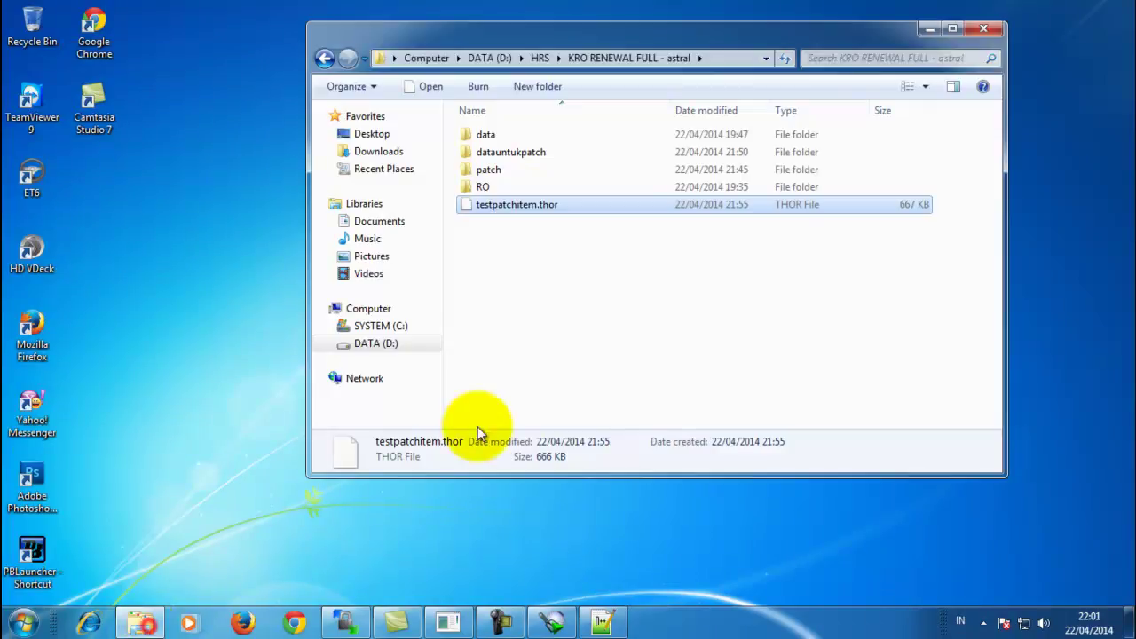
pyautogui.doubleClick(522, 185)
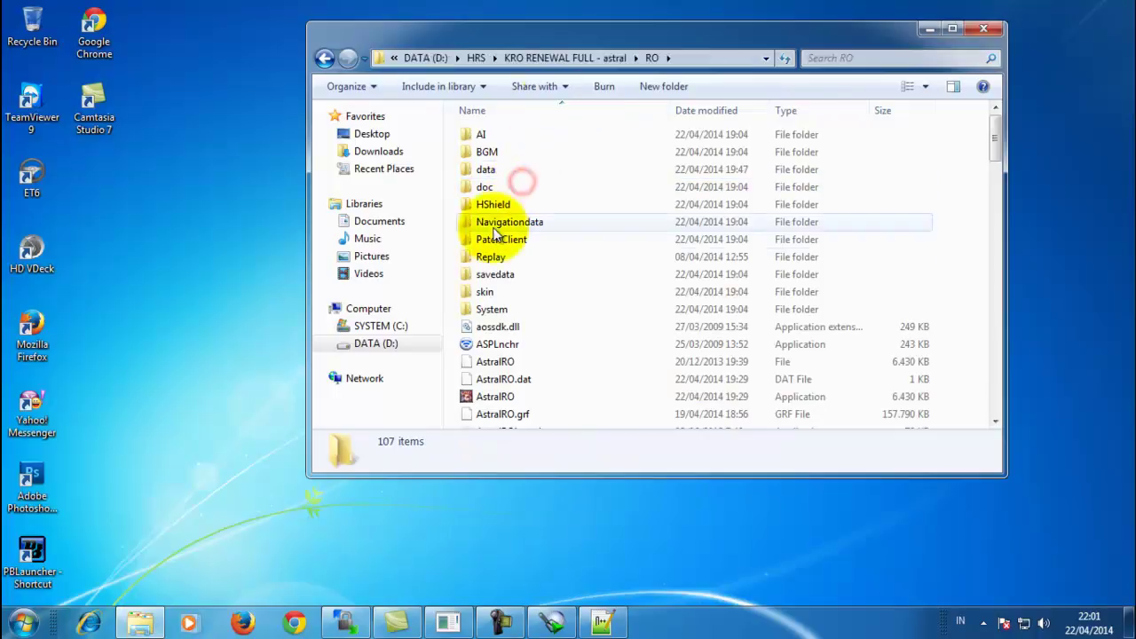
pyautogui.click(545, 347)
pyautogui.scroll(-3, 545, 347)
pyautogui.click(552, 282)
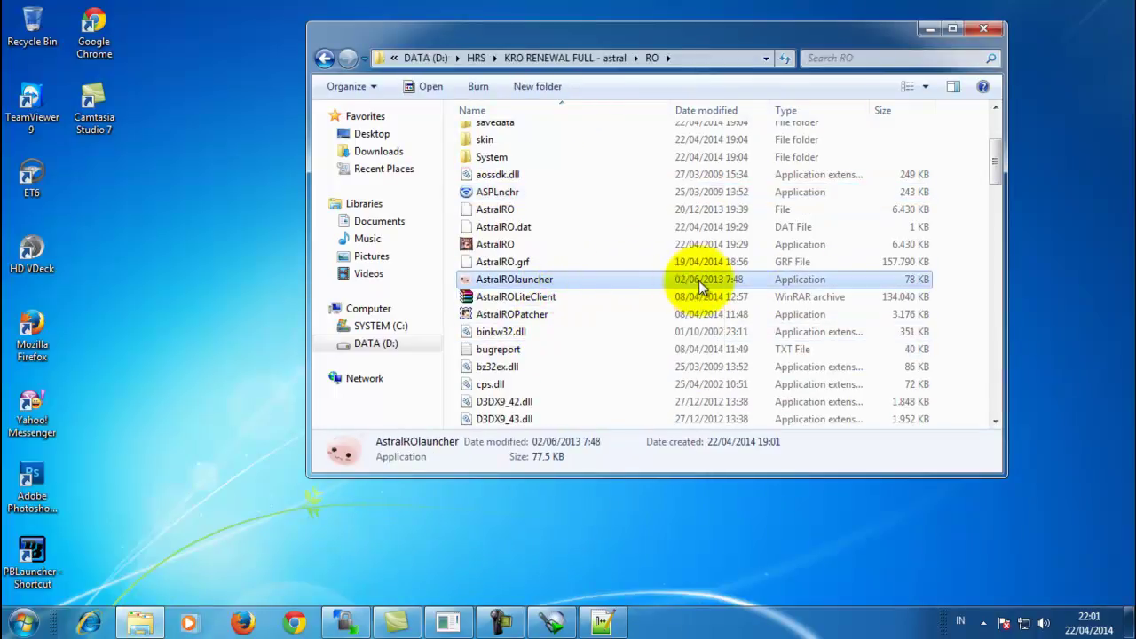
pyautogui.doubleClick(556, 290)
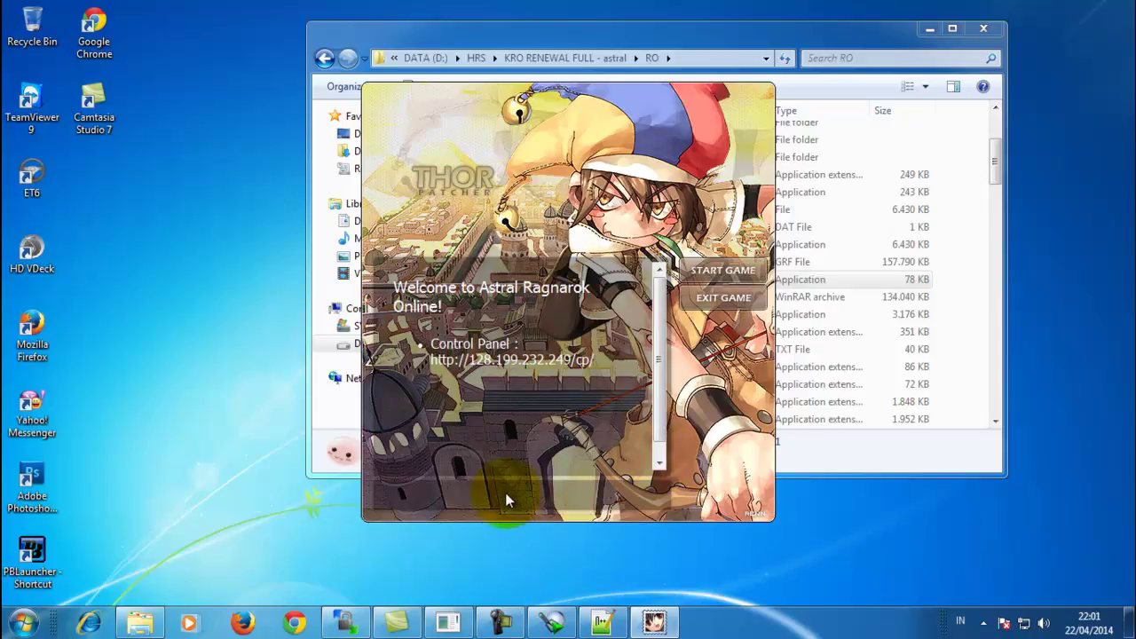
# - Start the game from the patcher, log in with the account password and choose the Astral RO service
pyautogui.click(724, 271)
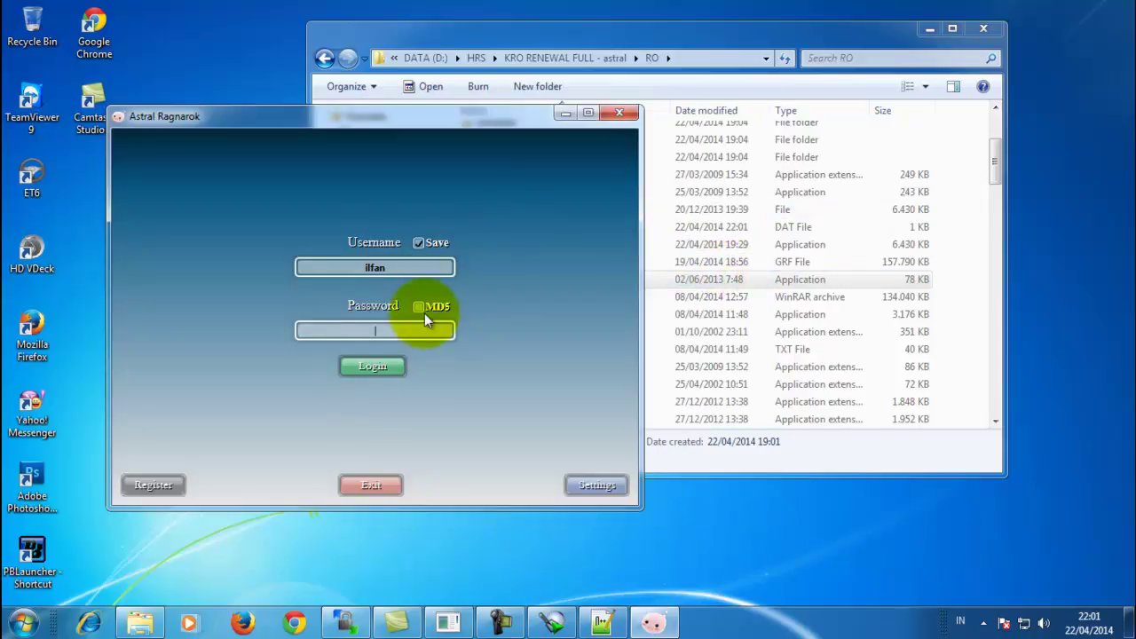
pyautogui.write('•••')
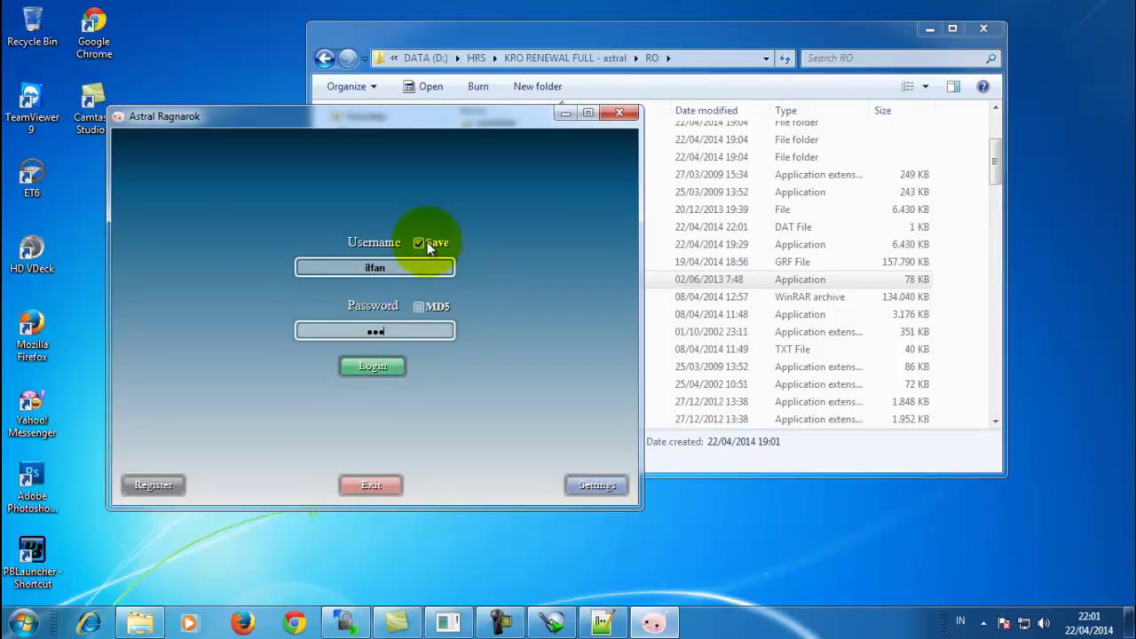
pyautogui.click(371, 373)
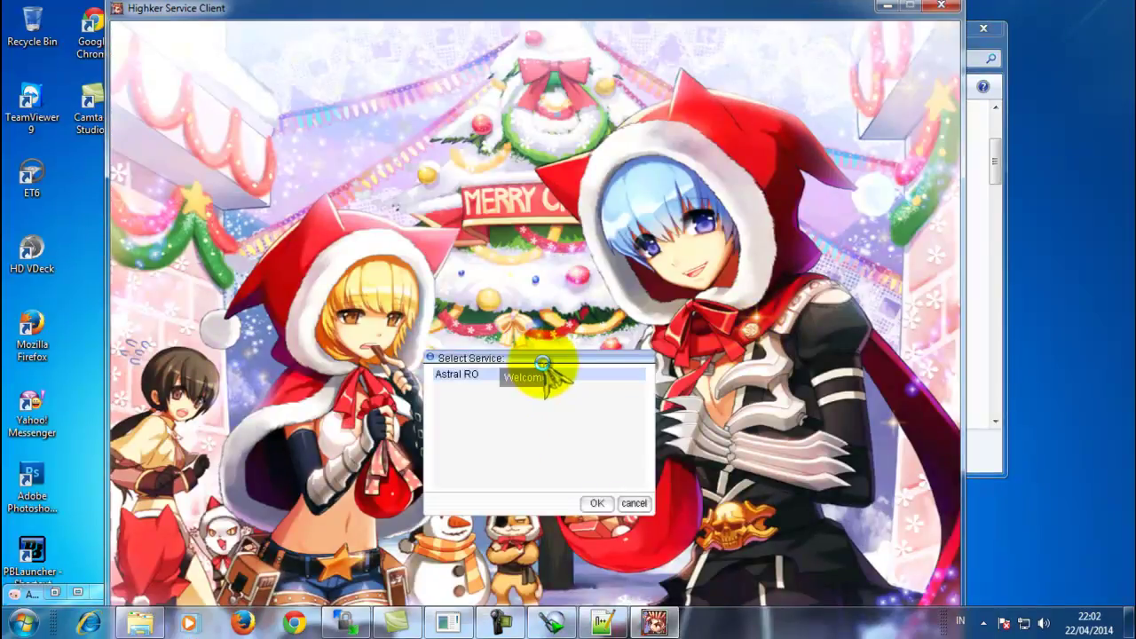
pyautogui.doubleClick(543, 366)
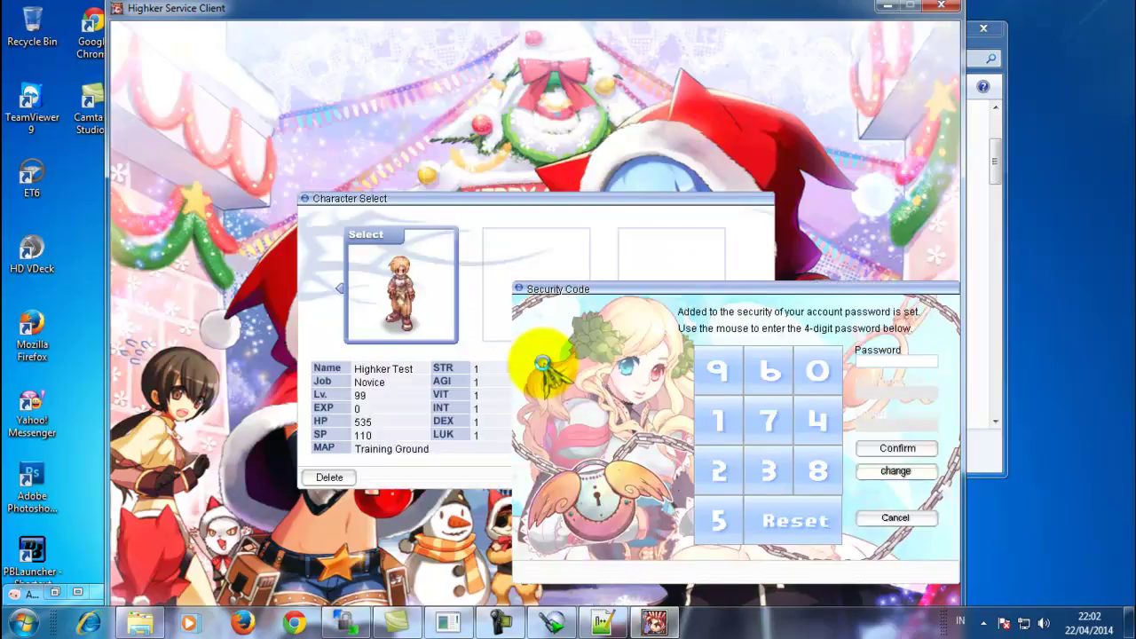
# - Enter and confirm the account's security code, and enter the game with the existing Novice character
pyautogui.click(816, 372)
pyautogui.click(818, 472)
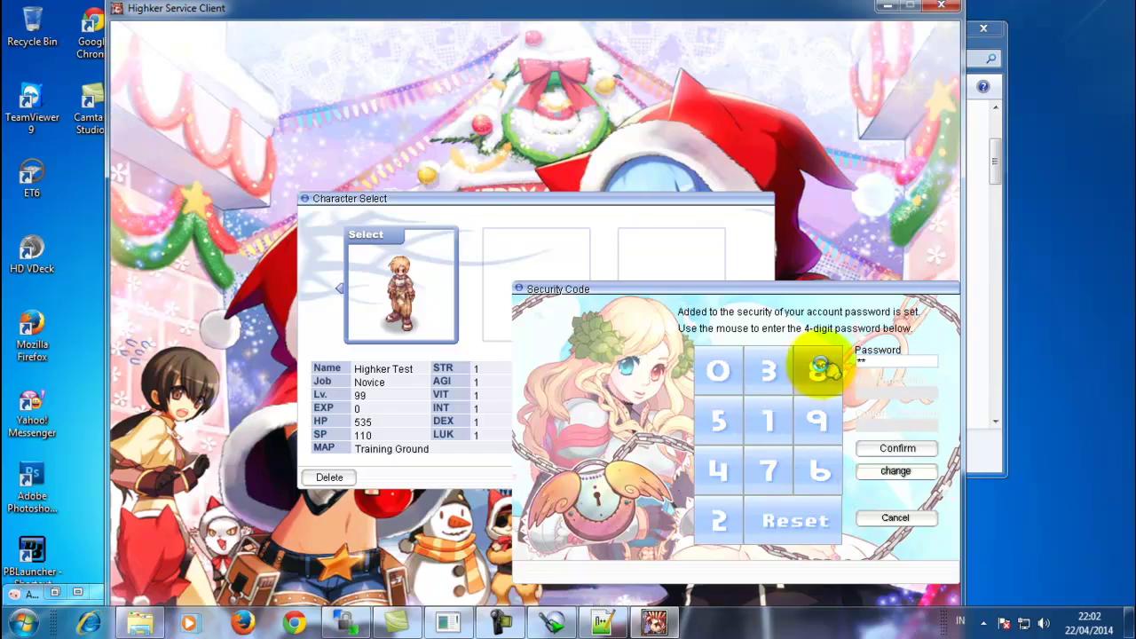
pyautogui.click(772, 417)
pyautogui.click(769, 422)
pyautogui.click(866, 448)
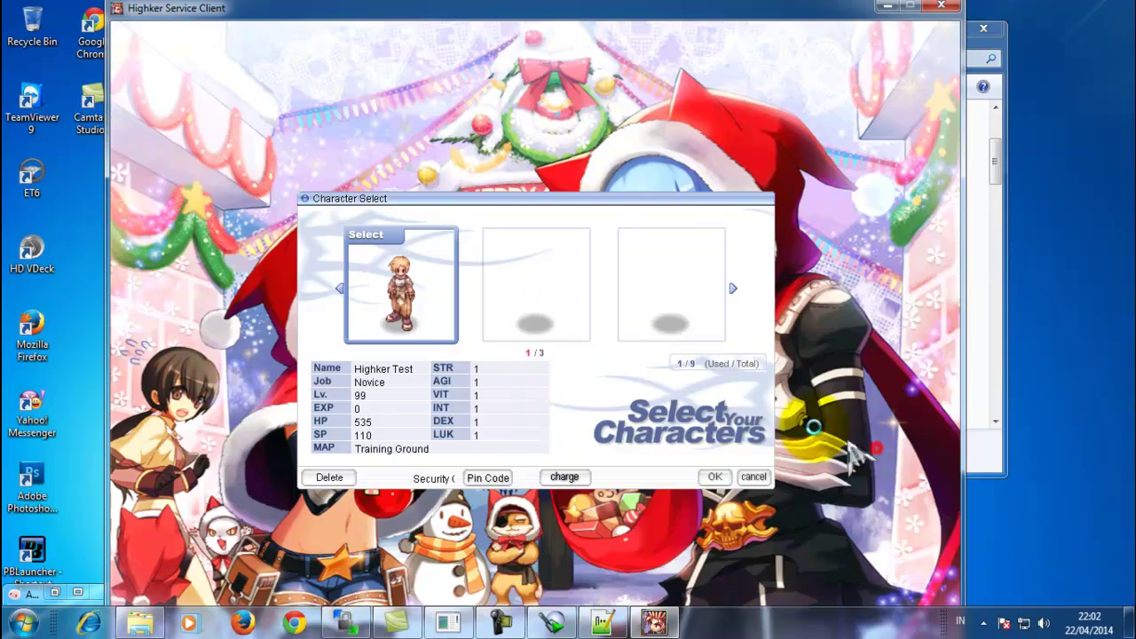
pyautogui.doubleClick(400, 279)
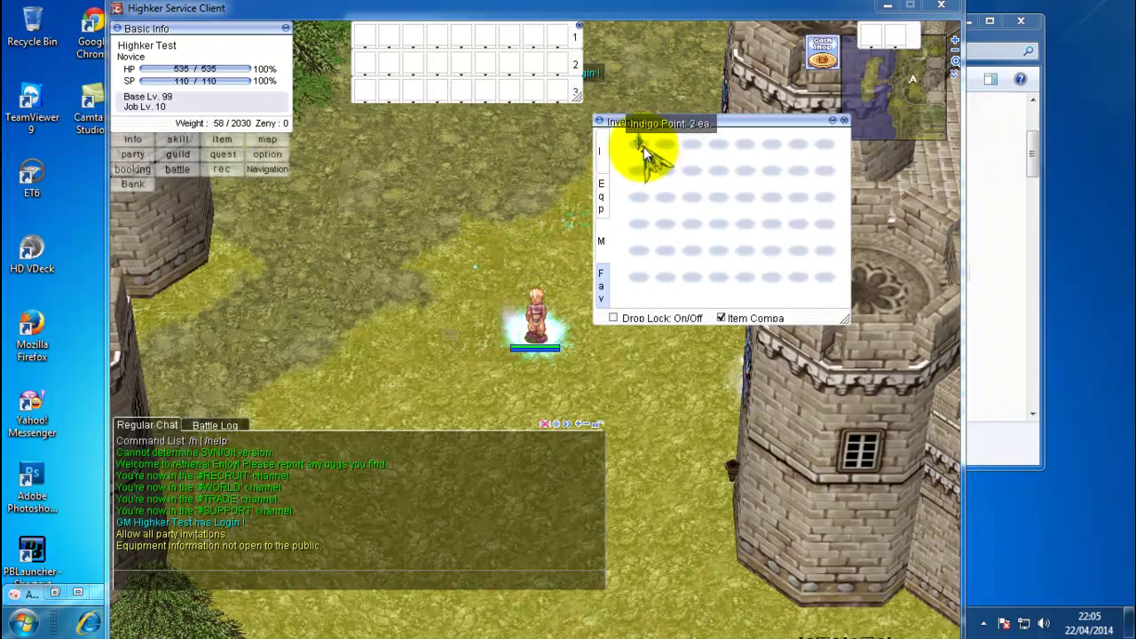
# - Check the Indigo Point item's description in the inventory for the "Highker Service" line, enlarging the description window, and close it
pyautogui.rightClick(645, 152)
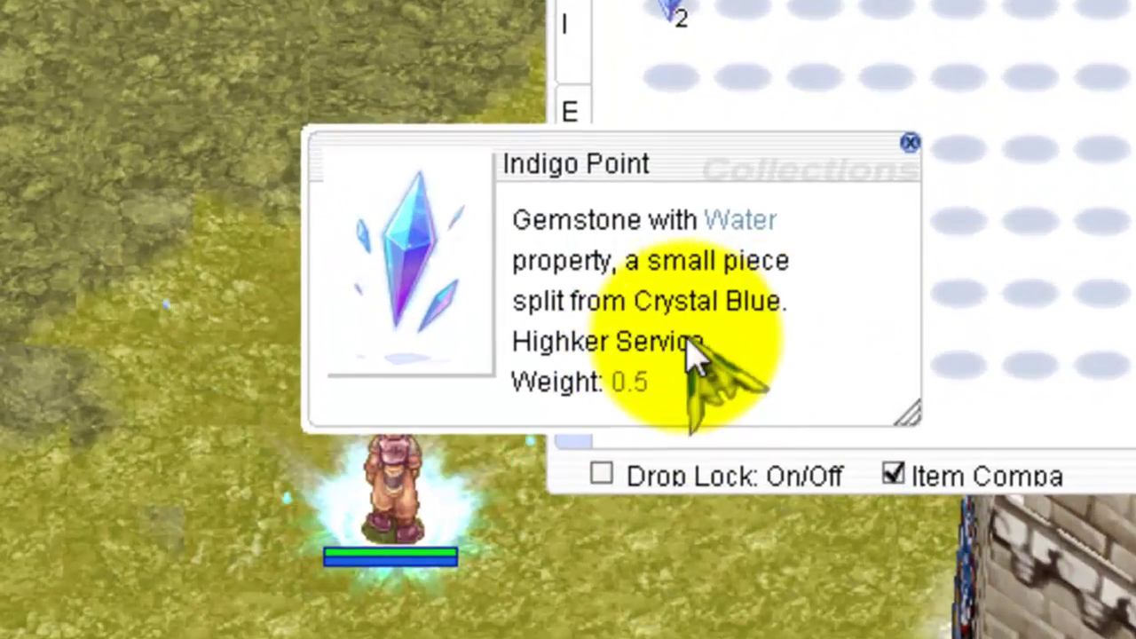
pyautogui.moveTo(636, 165); pyautogui.dragTo(730, 60)
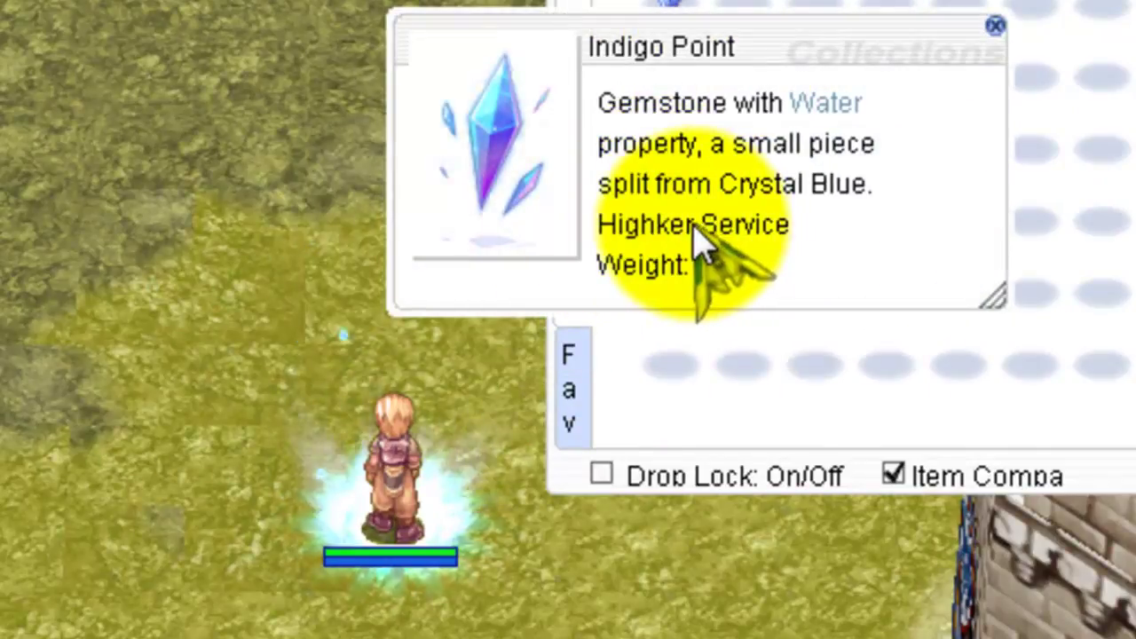
pyautogui.moveTo(984, 304); pyautogui.dragTo(992, 442)
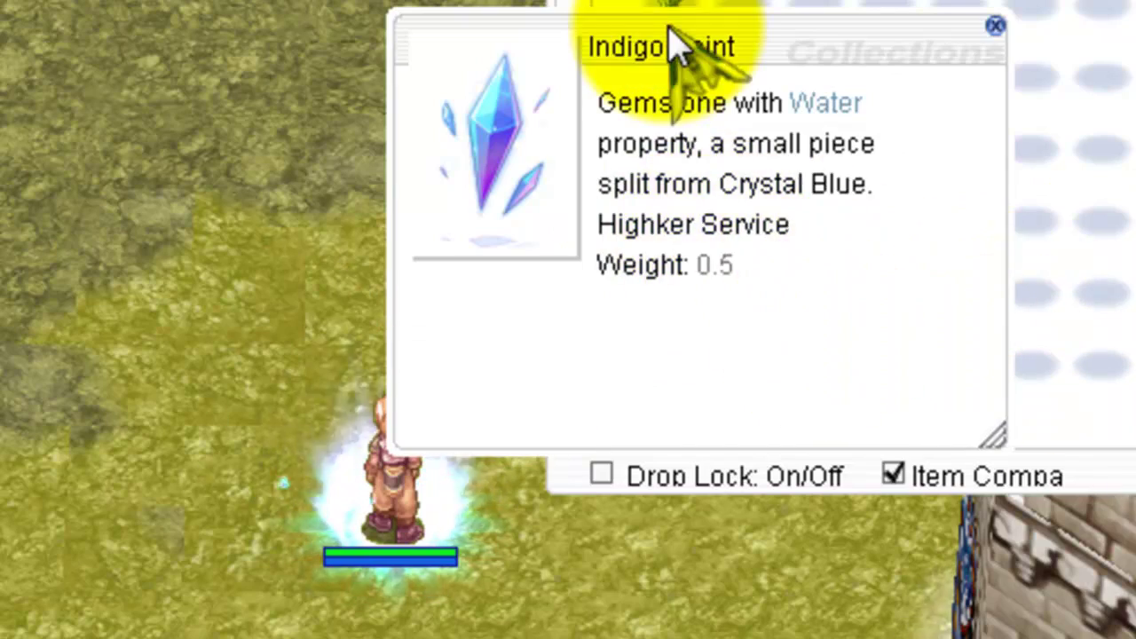
pyautogui.moveTo(672, 36); pyautogui.dragTo(305, 0)
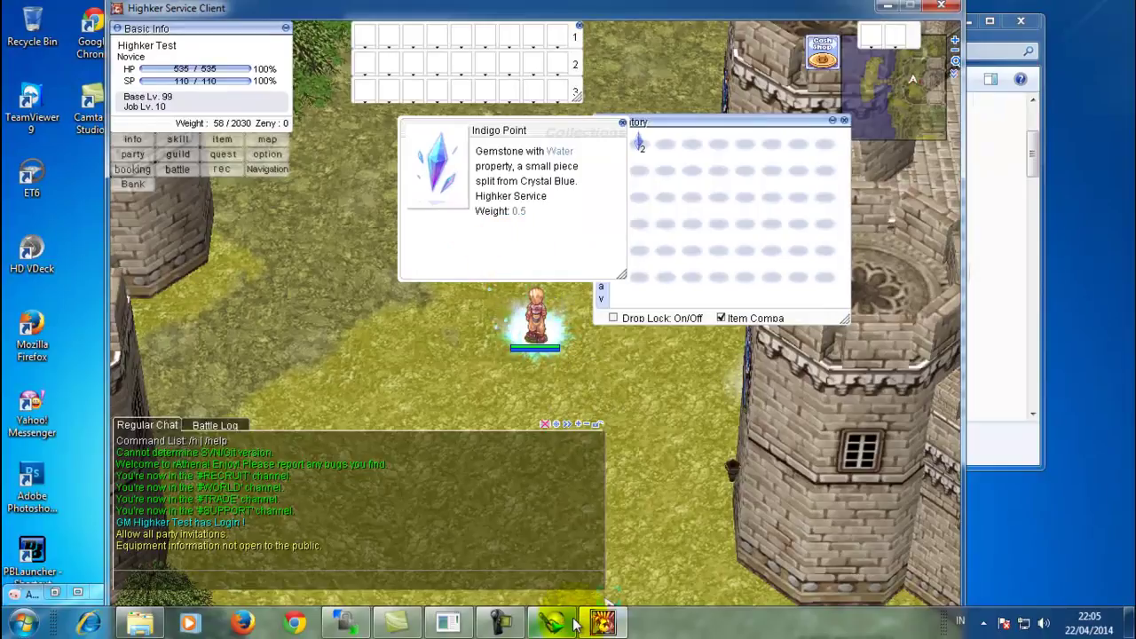
pyautogui.moveTo(575, 624)
pyautogui.click(595, 270)
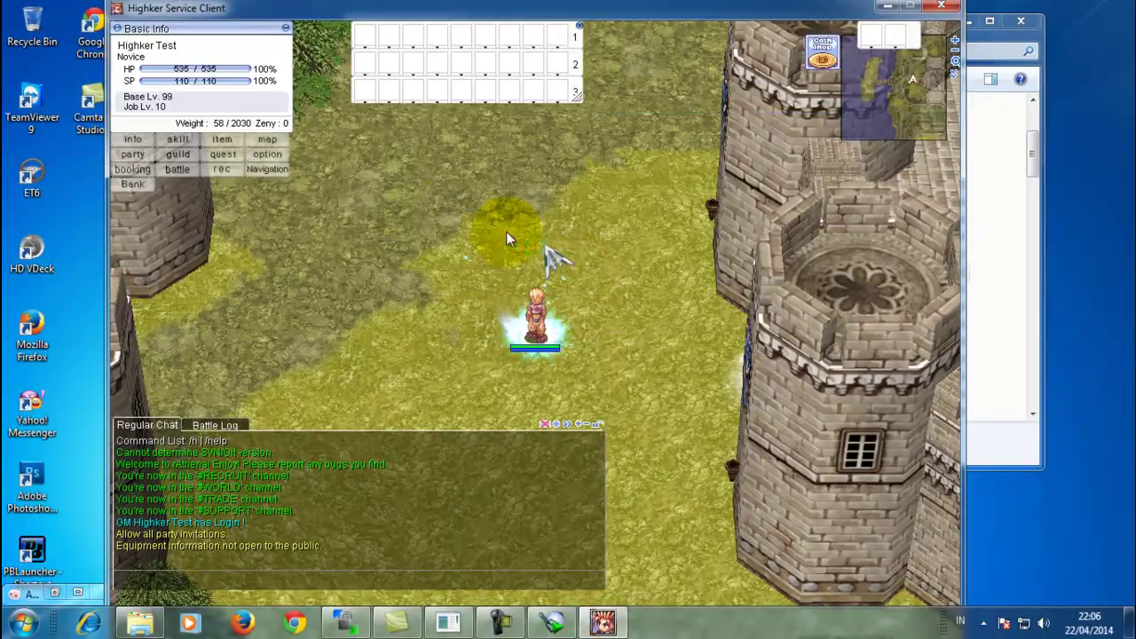